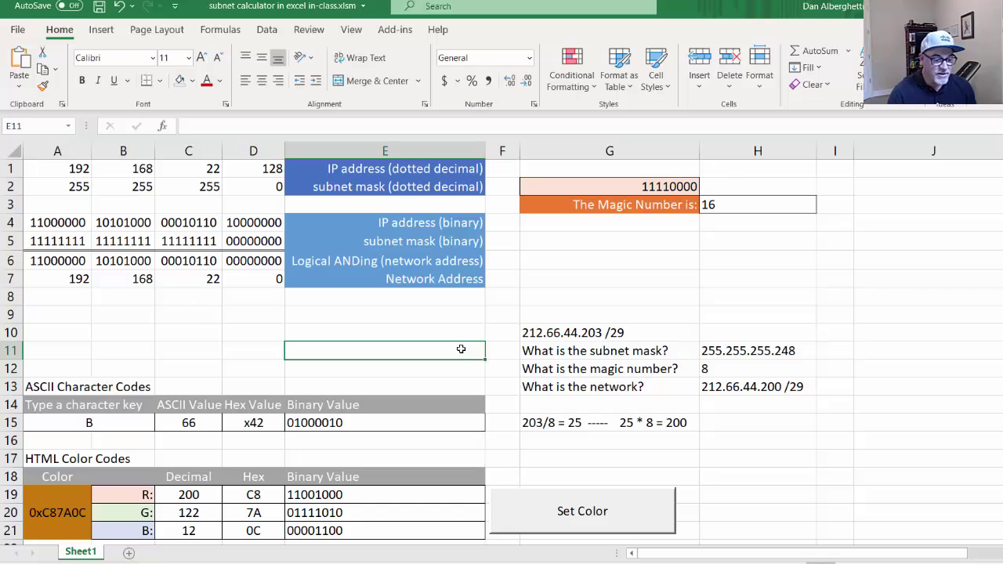
Point out the four octets of the IP address.
click(82, 169)
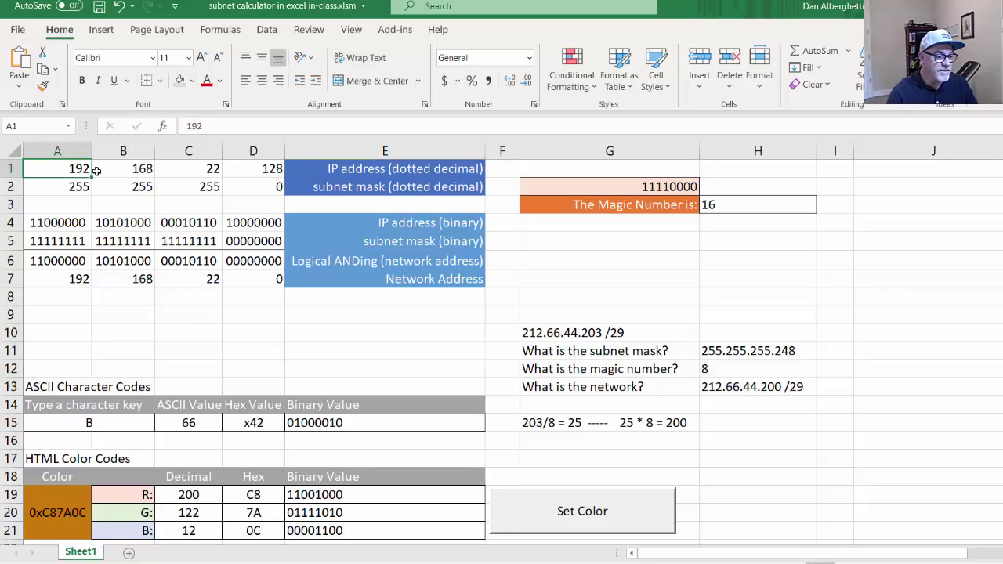
click(144, 170)
click(201, 167)
key(Right)
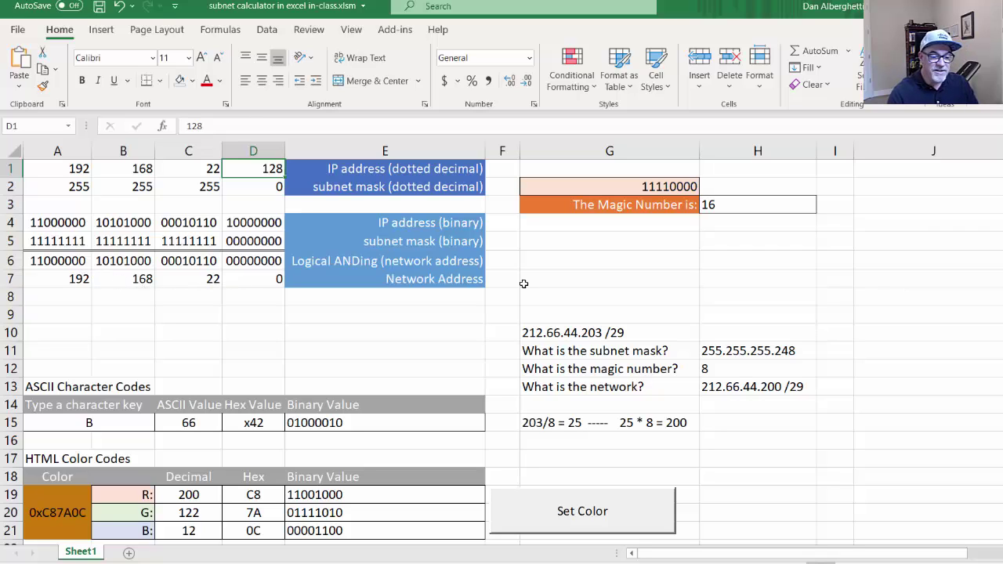
Change the G2 binary mask to 11000000, giving magic number 64.
click(616, 186)
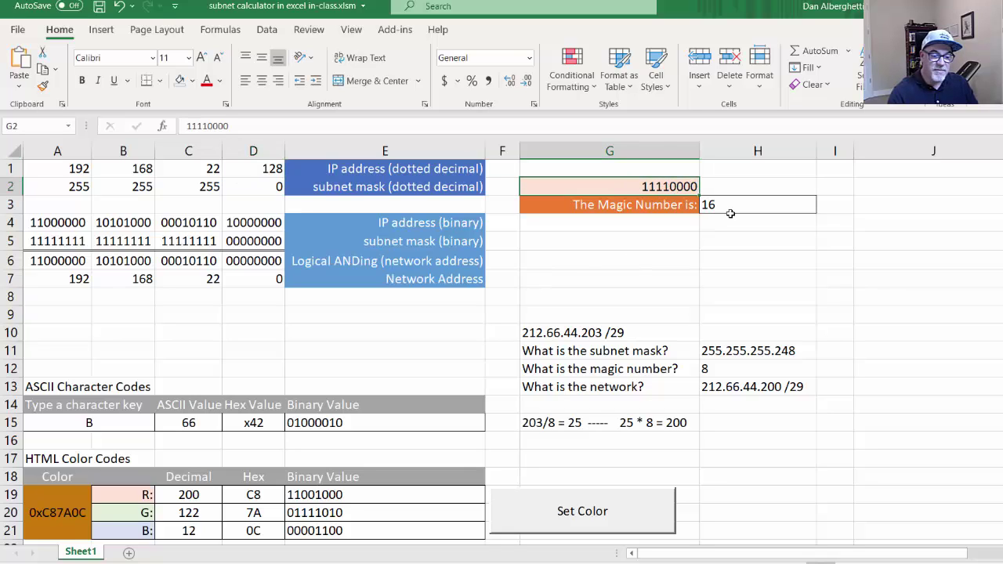
double_click(667, 187)
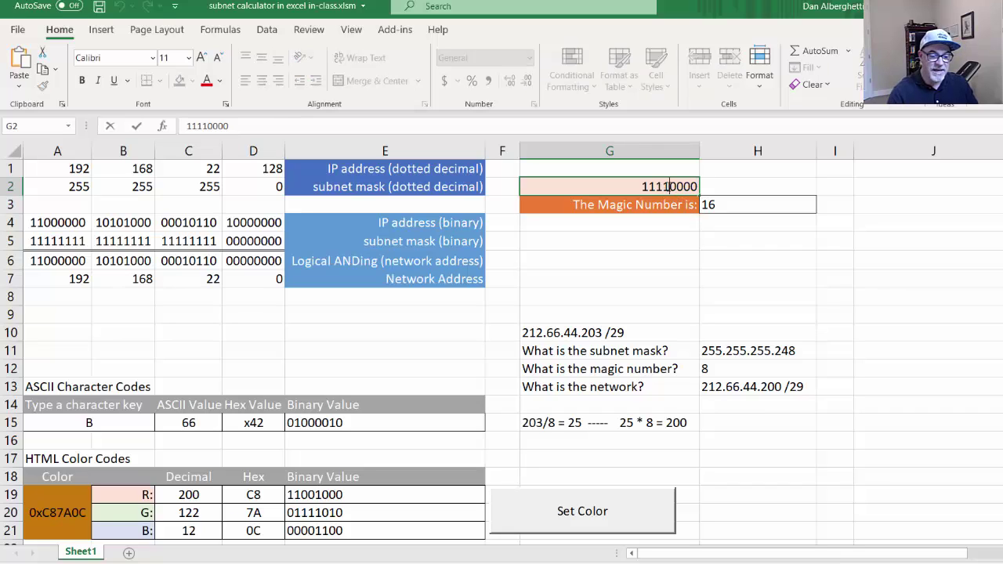
key(BackSpace)
key(BackSpace)
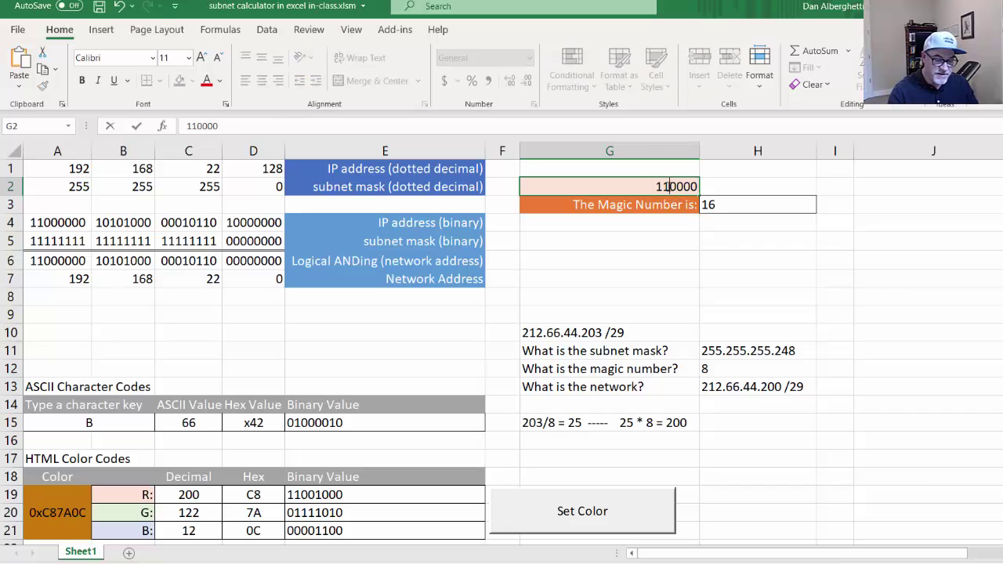
text(00)
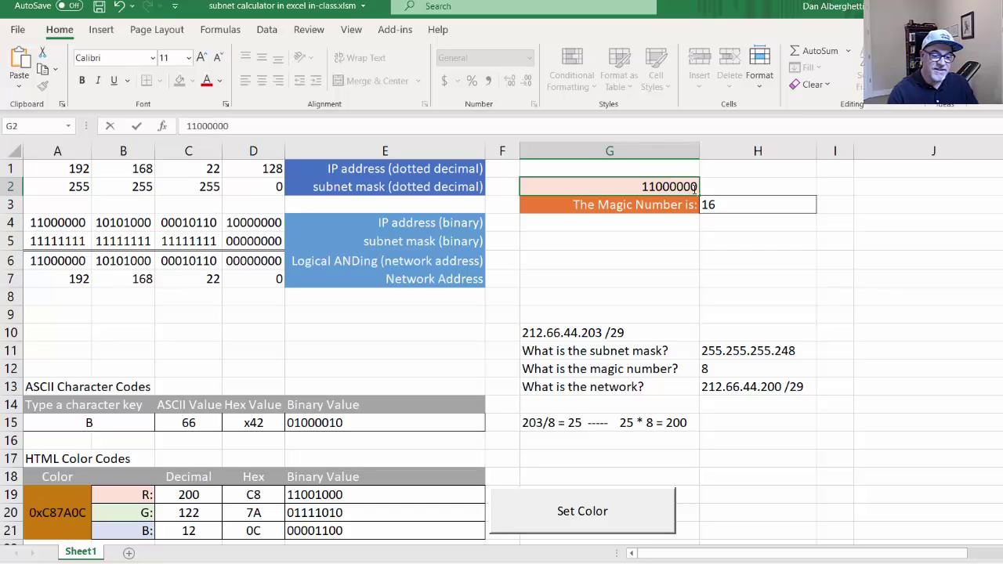
click(680, 234)
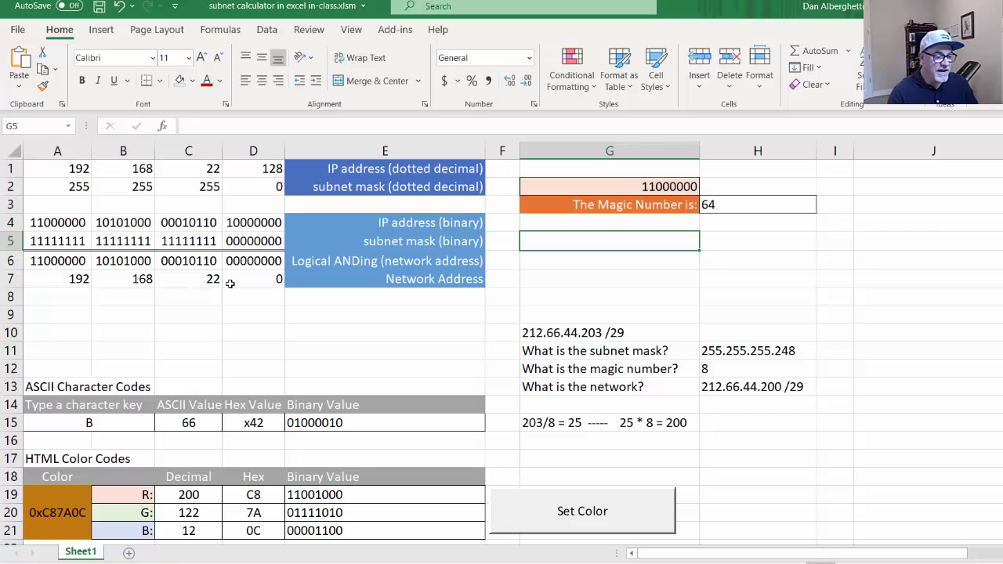
Set the D2 subnet-mask octet to 128, making the network address 192.168.22.128.
click(253, 184)
text(1)
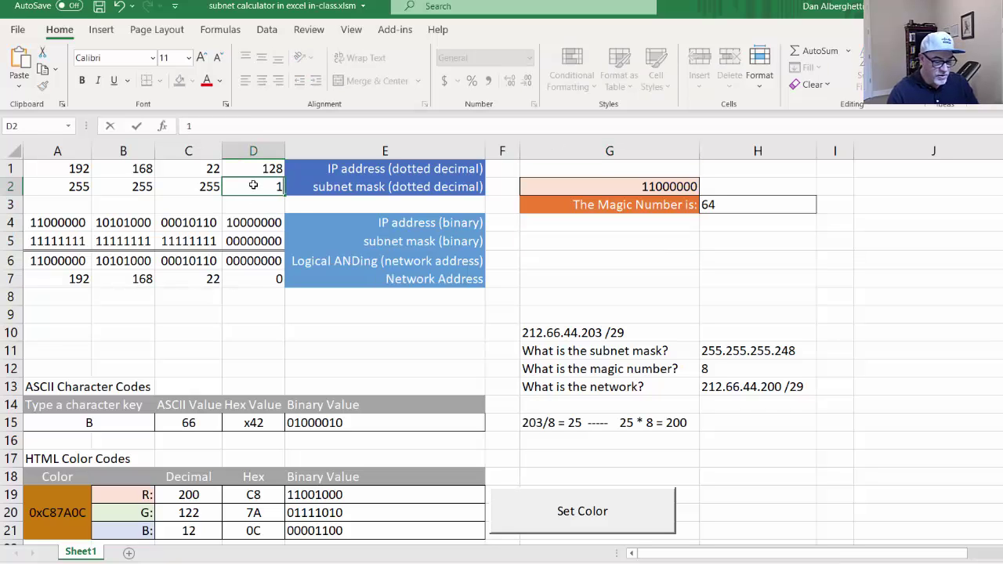
text(28)
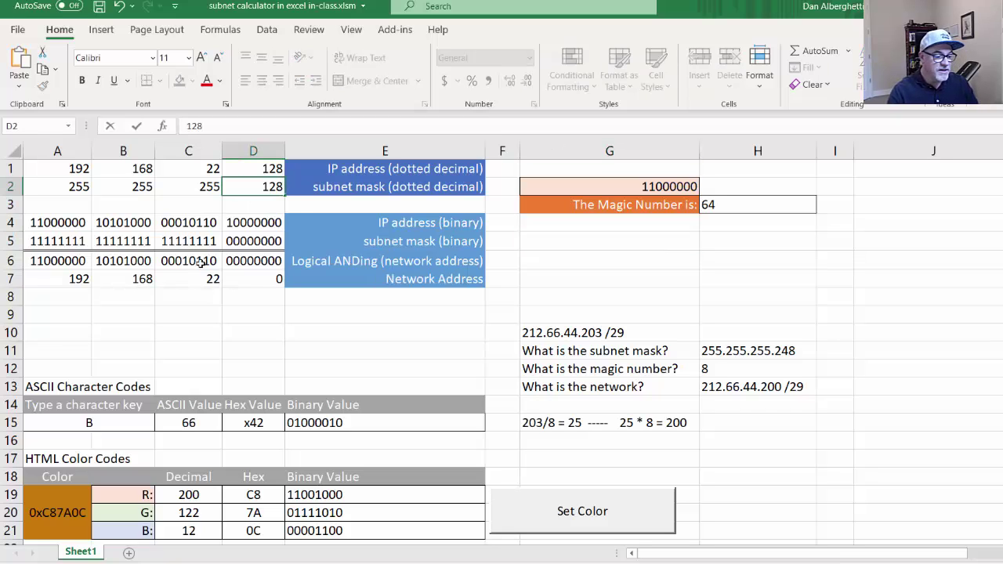
click(196, 279)
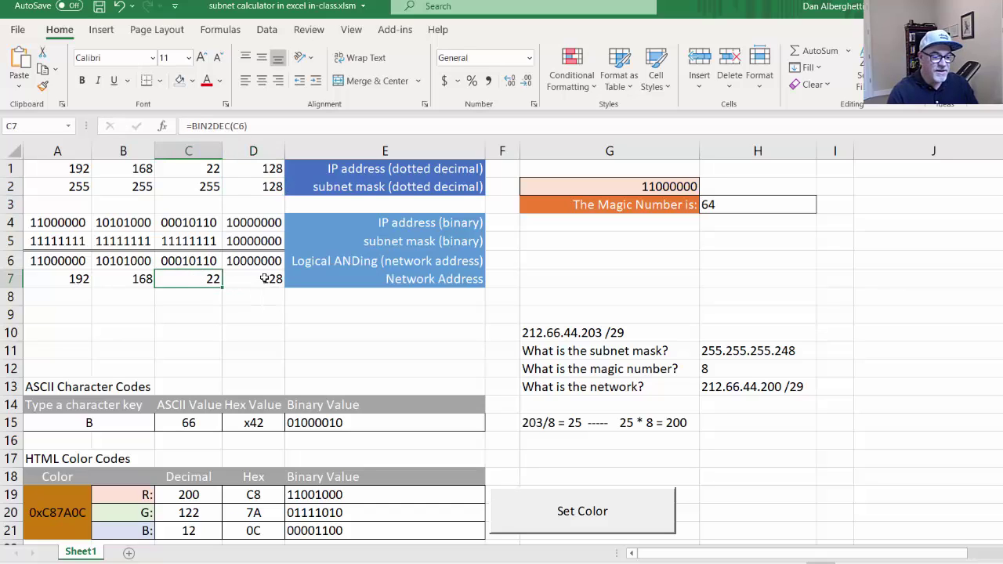
Replace the A15 lookup character B with A, discarding the AutoComplete suggestion.
click(246, 352)
click(110, 328)
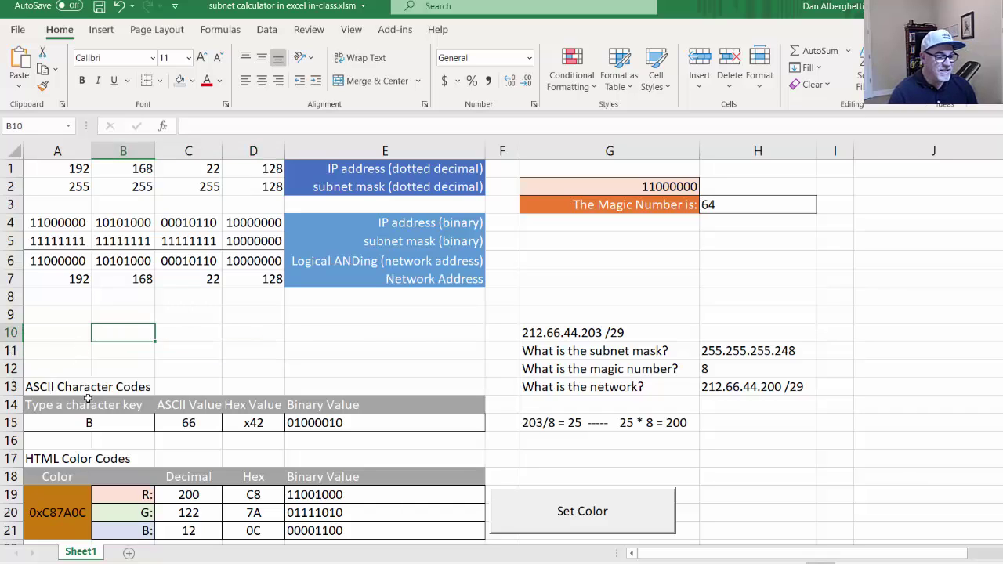
click(170, 353)
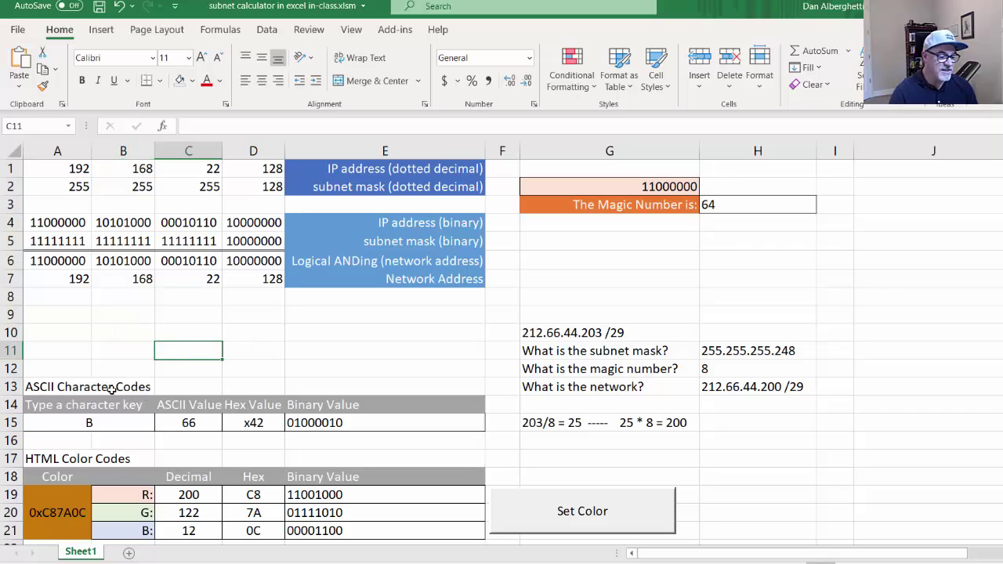
click(124, 345)
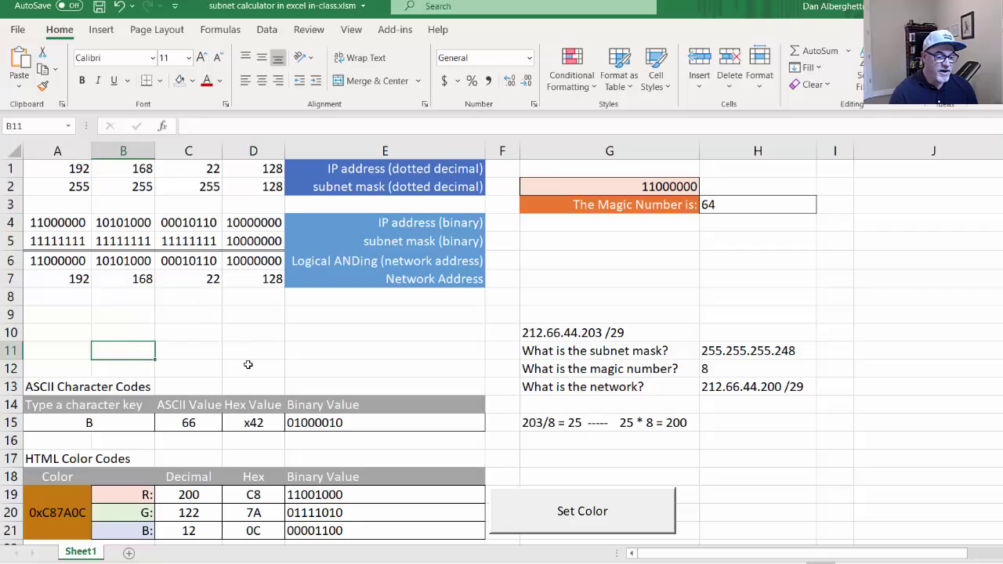
click(101, 422)
double_click(96, 422)
key(BackSpace)
text(A)
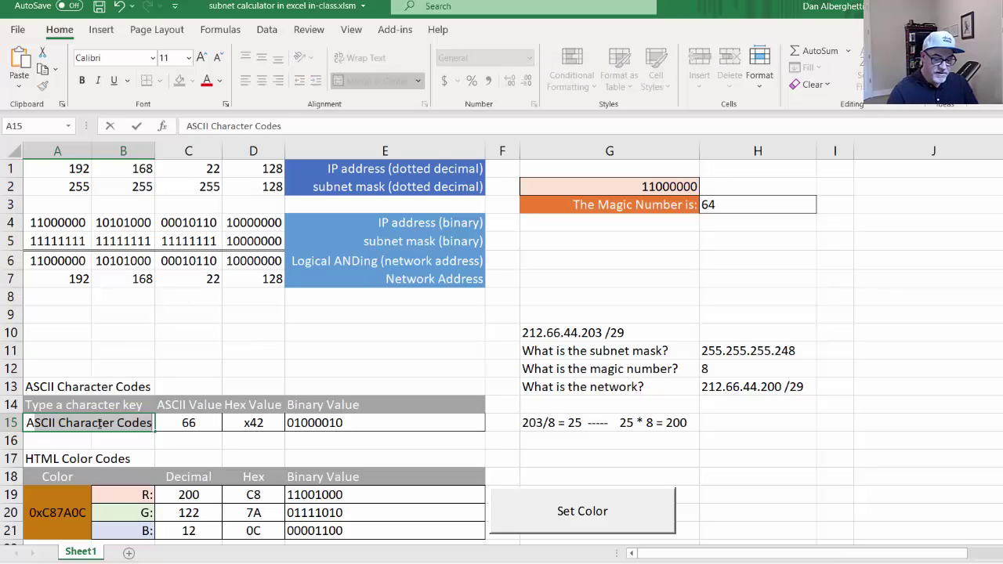
key(Delete)
click(195, 366)
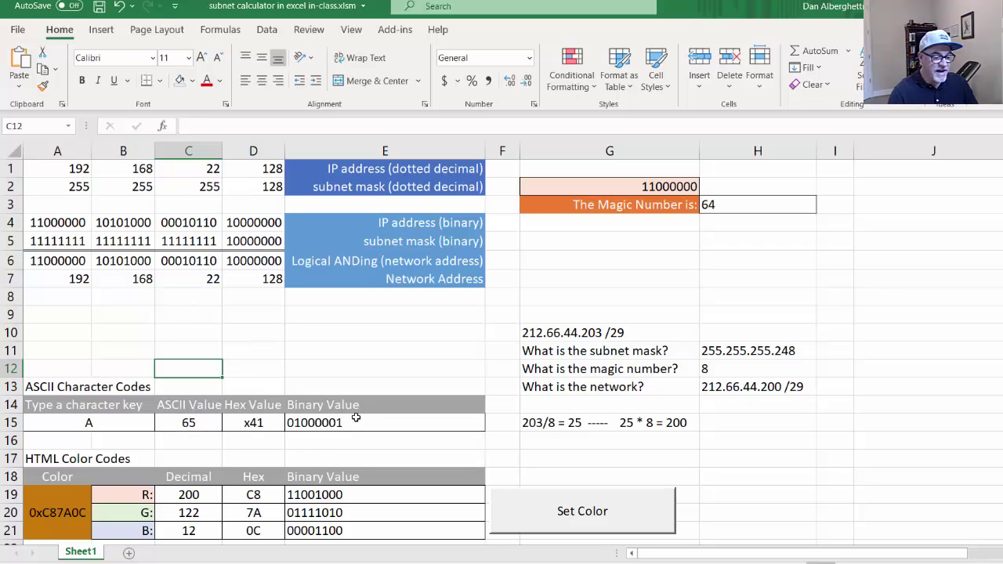
Change the A15 character to $, showing ASCII 36, hex x24 and binary 00100100.
click(91, 424)
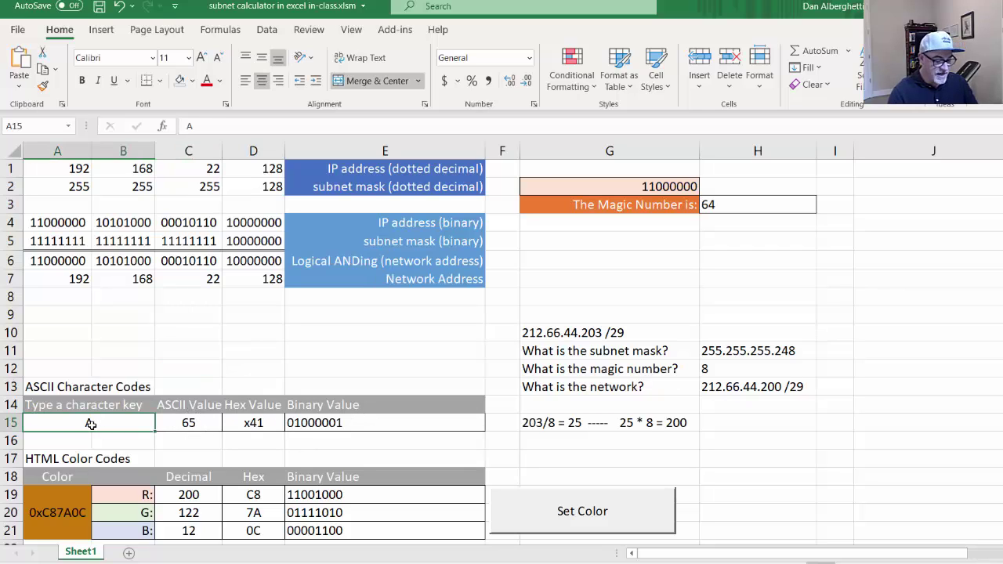
text($)
key(Return)
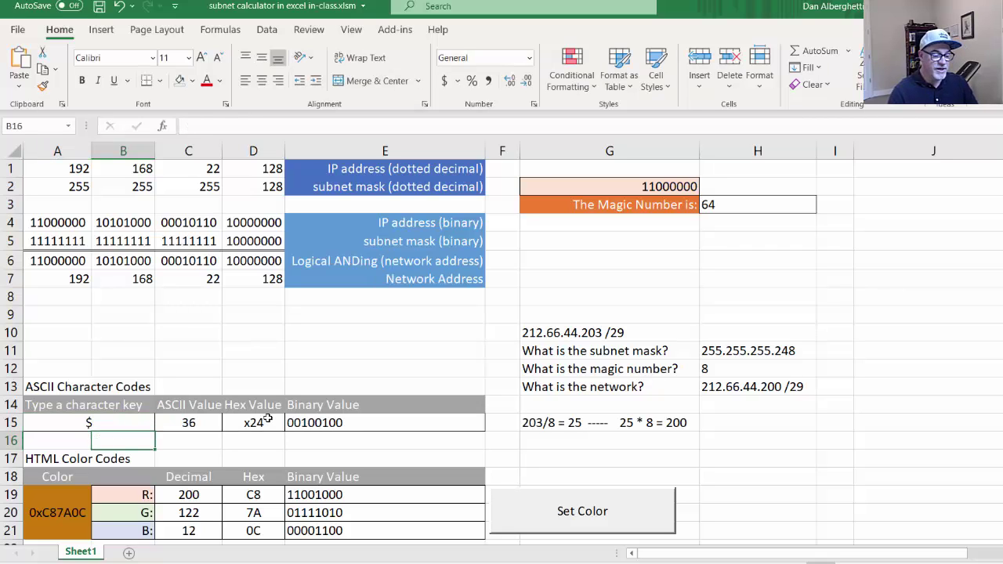
Change the red value from 200 to 22 and refresh the swatch with Set Color.
click(145, 336)
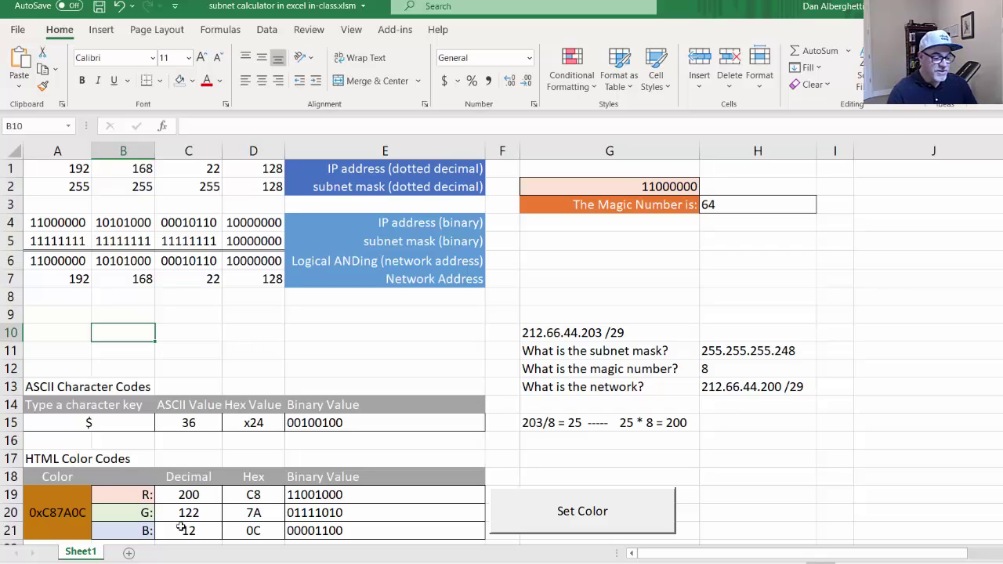
click(196, 494)
click(200, 513)
click(200, 531)
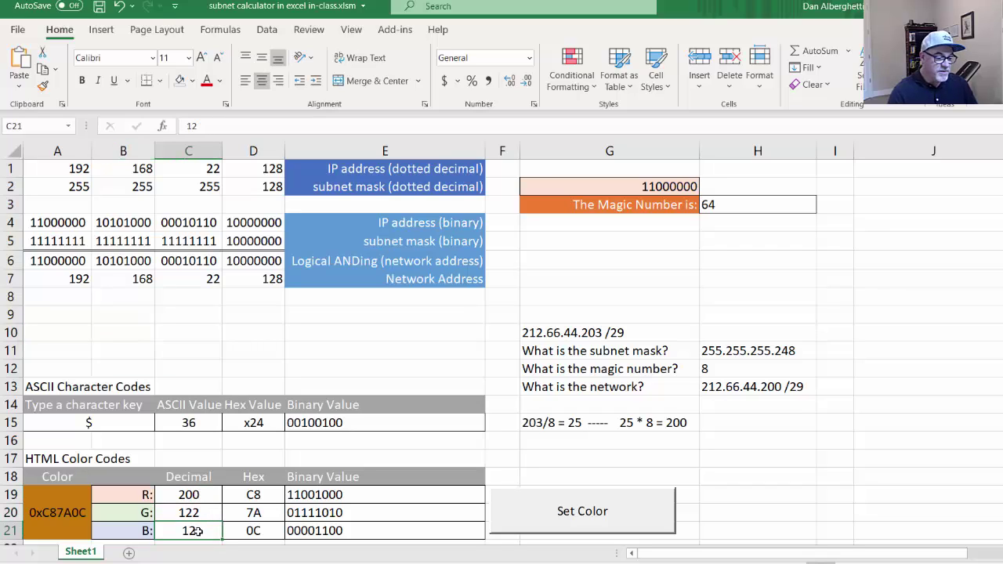
click(196, 494)
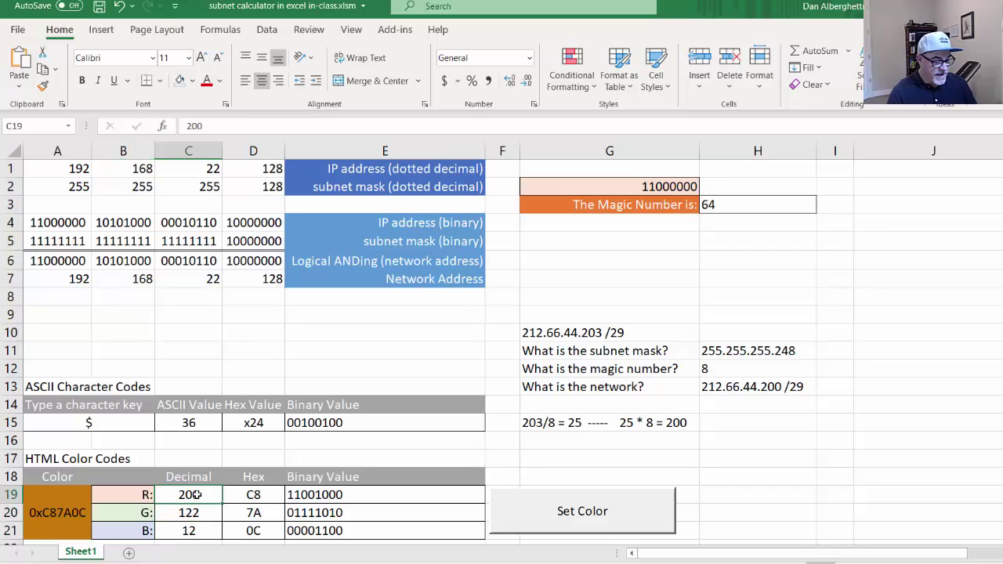
text(22)
key(Return)
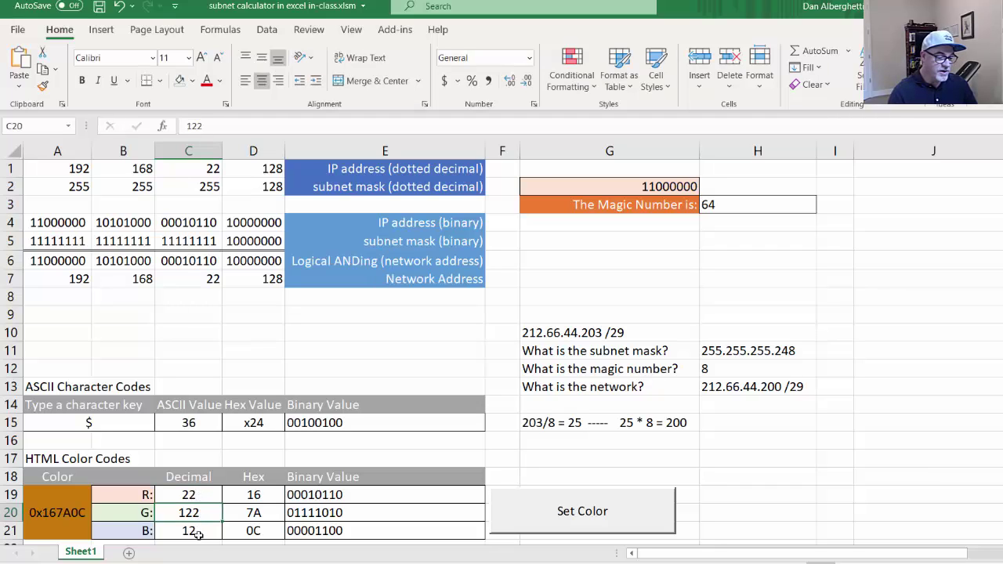
click(198, 536)
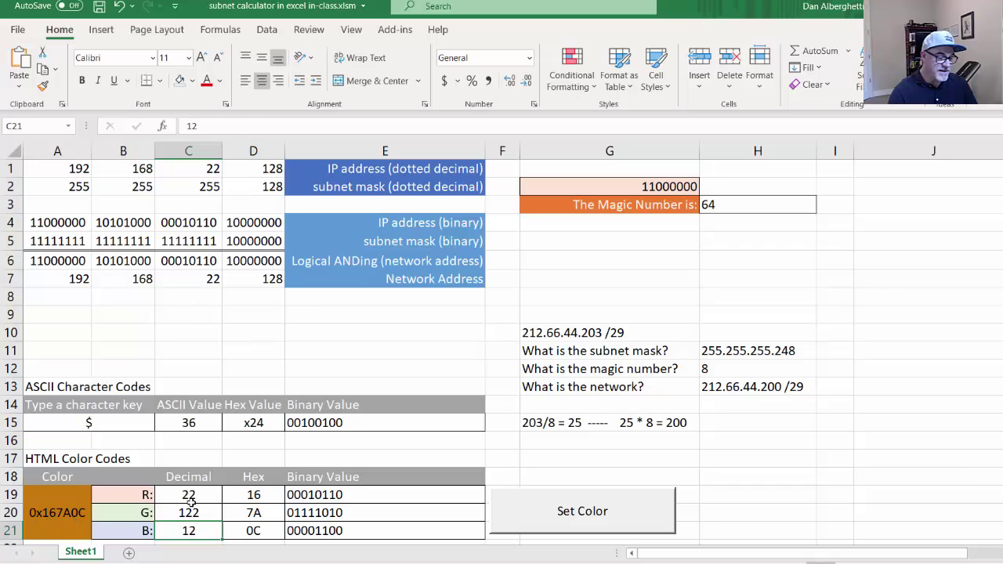
click(554, 512)
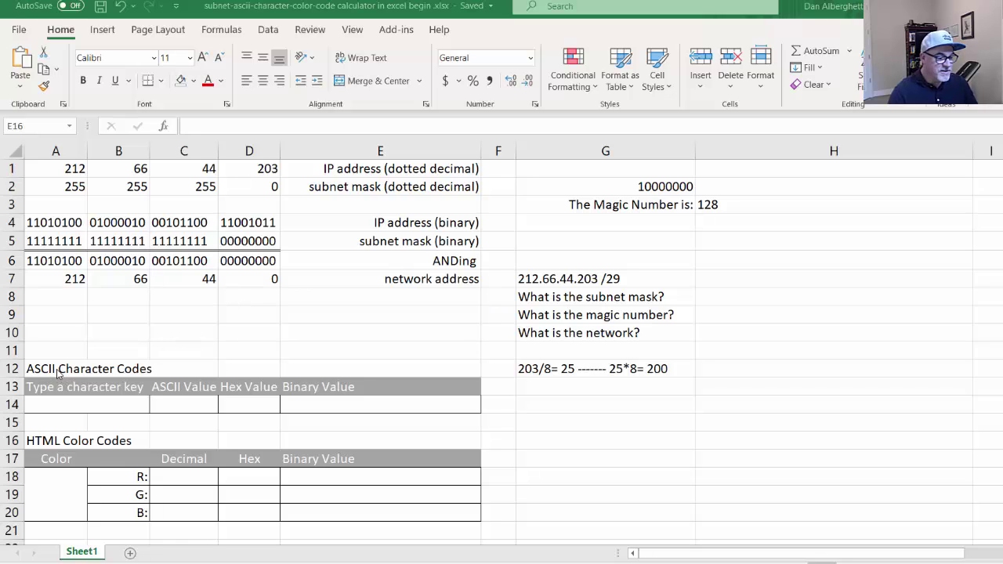
Enter A as the character to convert in A14.
click(135, 371)
click(230, 385)
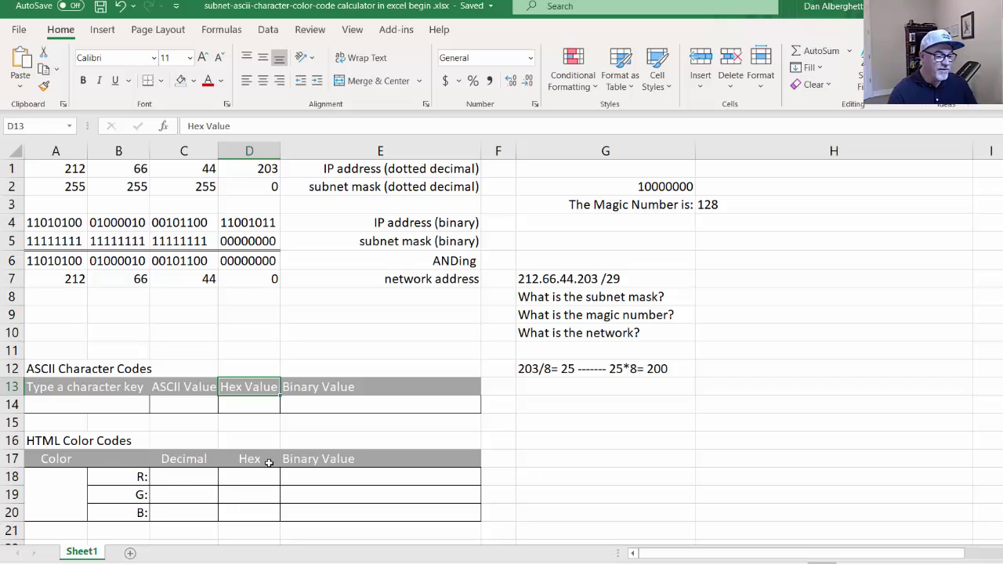
click(261, 341)
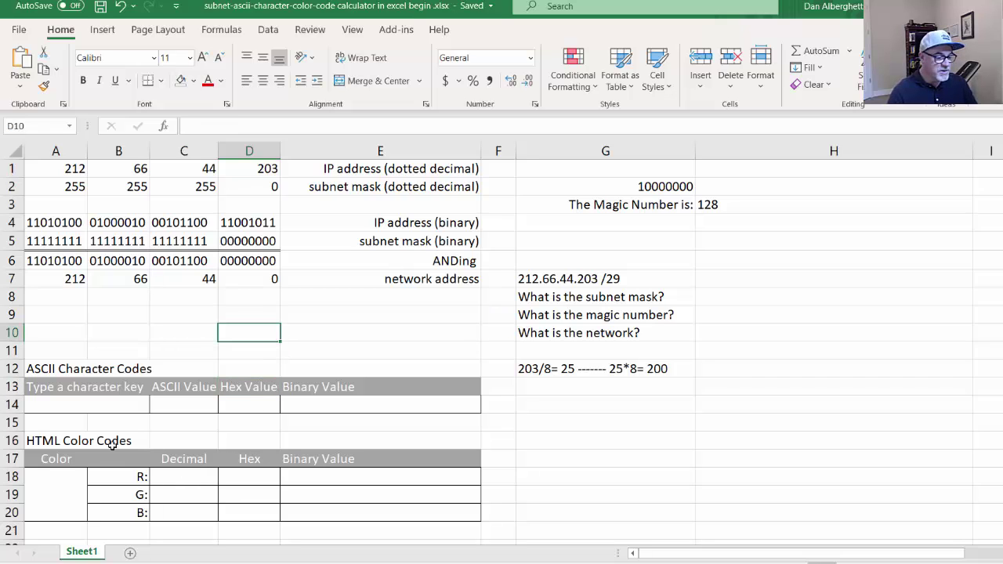
click(92, 407)
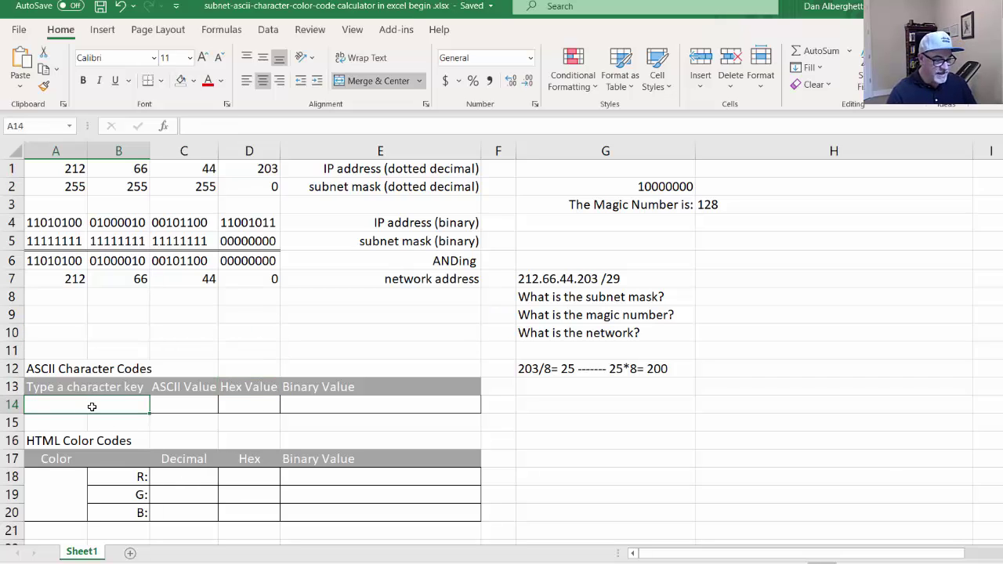
text(A)
key(Return)
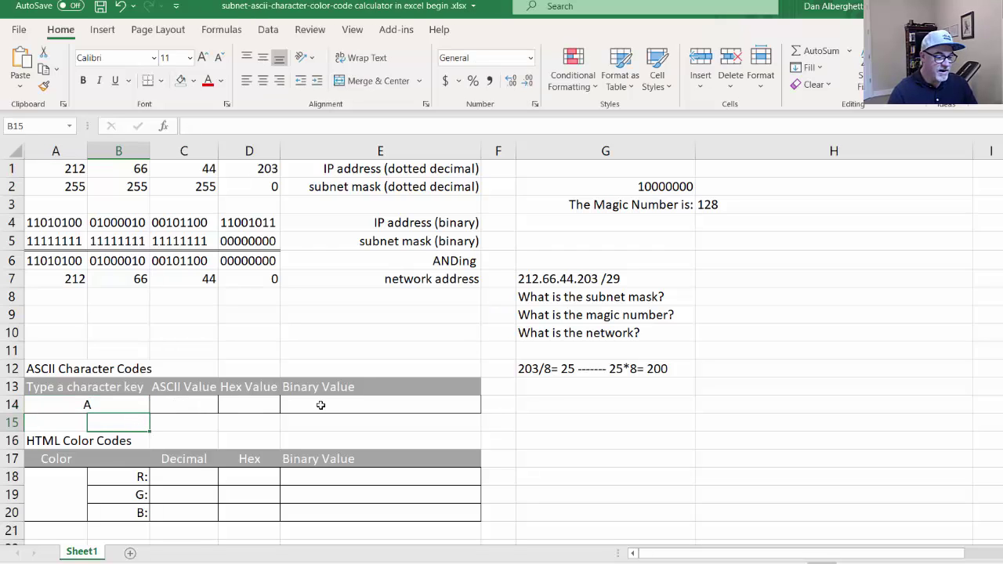
Enter the RGB decimals 245, 12 and 44 in C18:C20.
click(182, 477)
text(2)
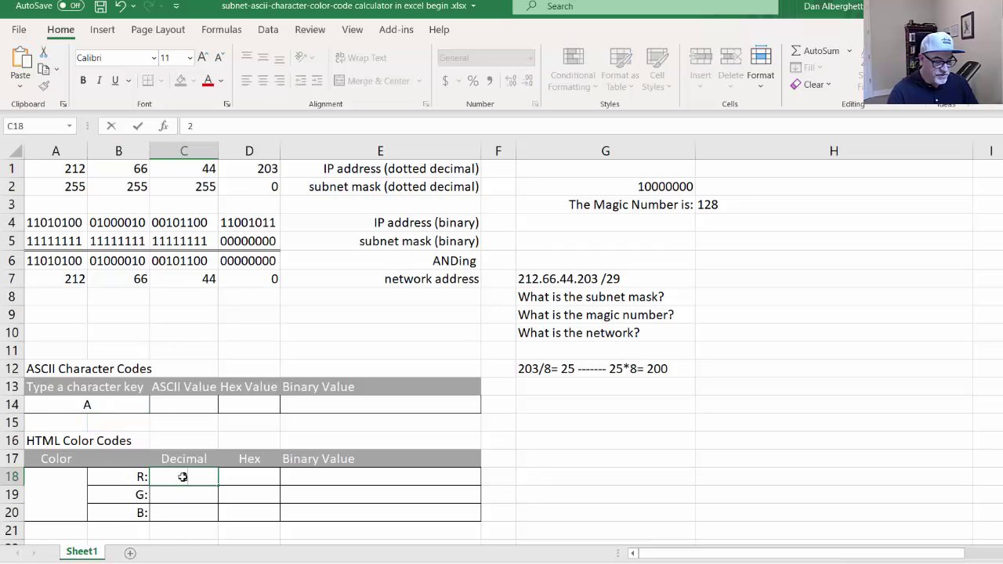
text(45)
click(184, 496)
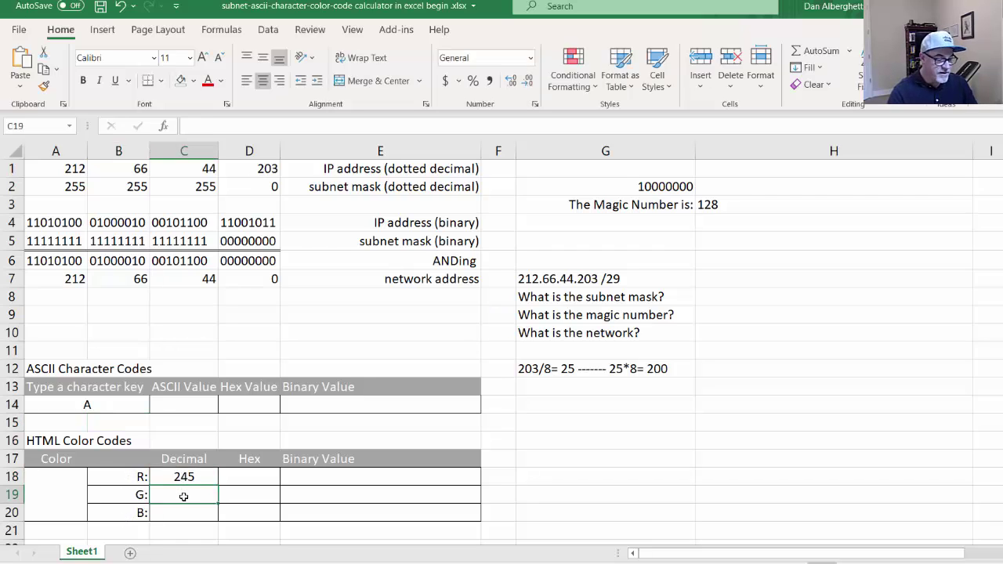
text(12)
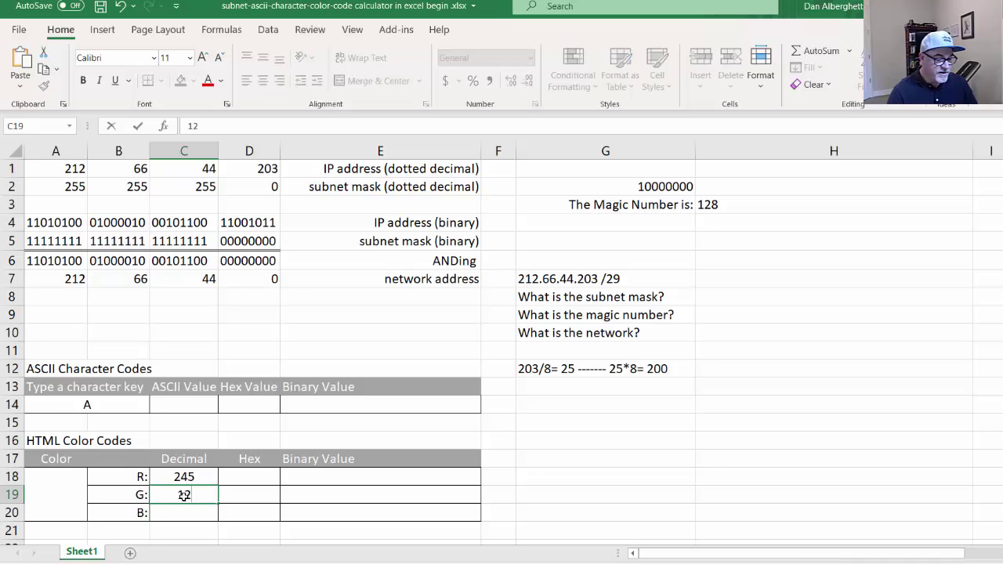
click(186, 513)
text(44)
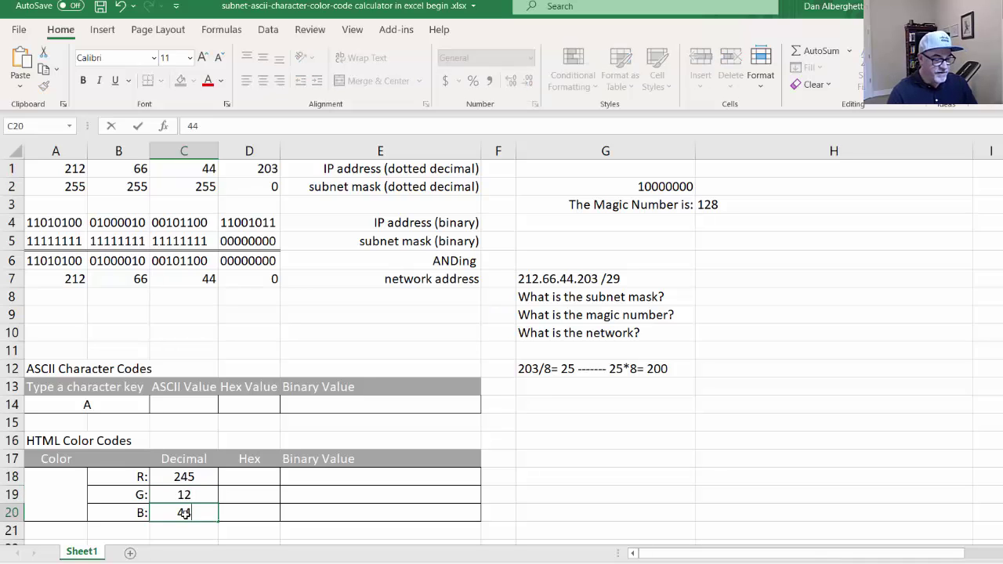
click(185, 532)
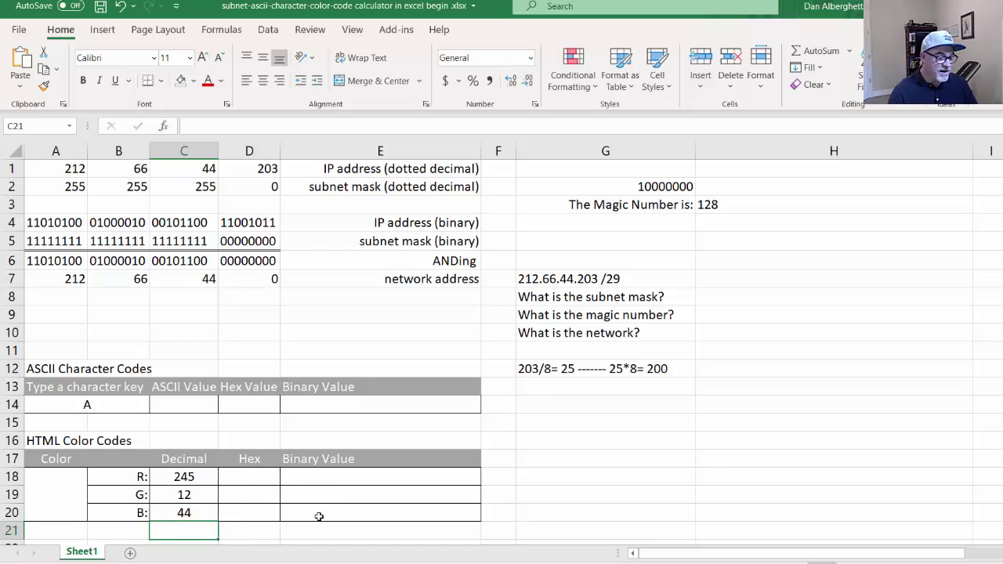
click(51, 494)
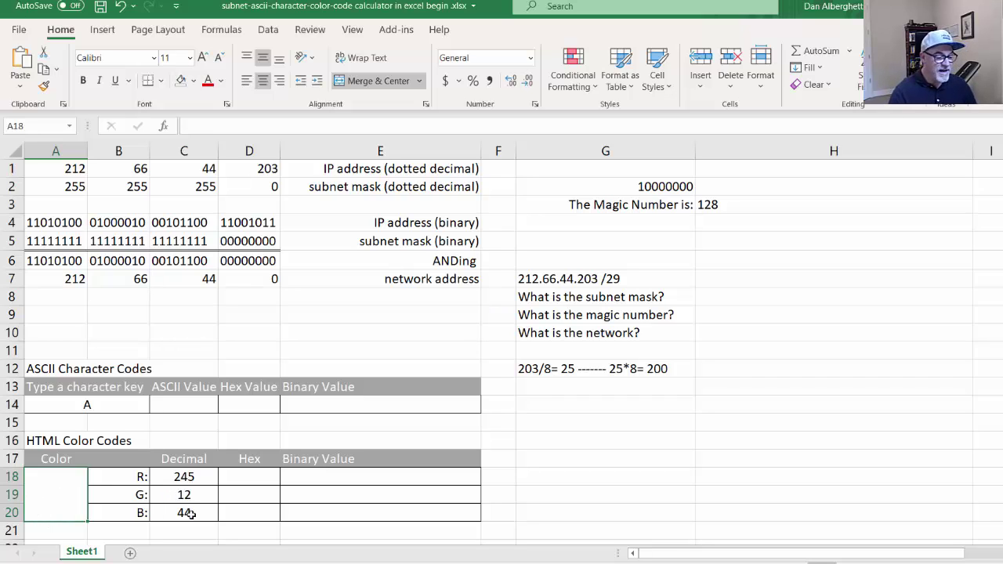
Enter =CODE(A14) in C14 to get the character's ASCII value.
click(104, 403)
click(185, 408)
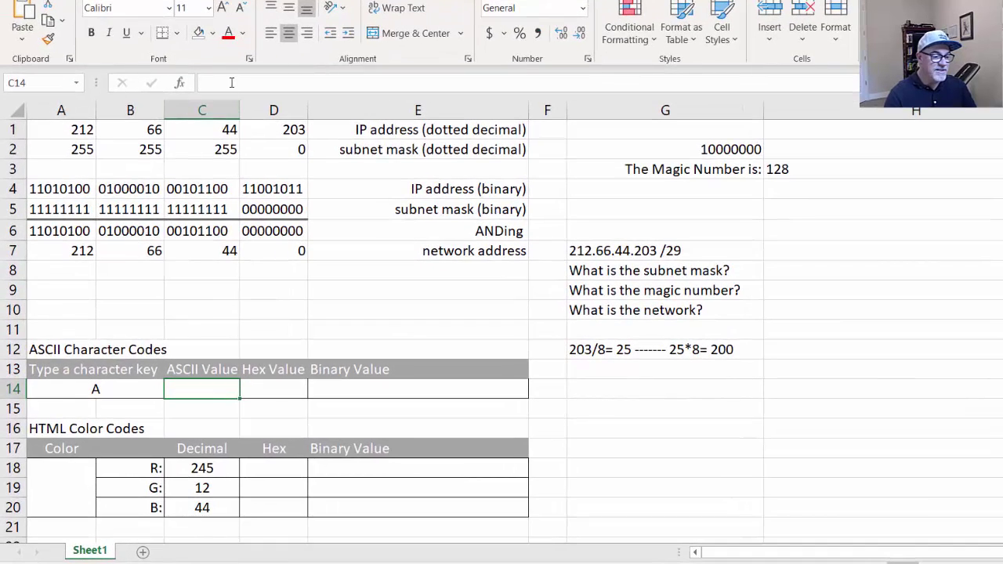
click(225, 81)
text(=CODE()
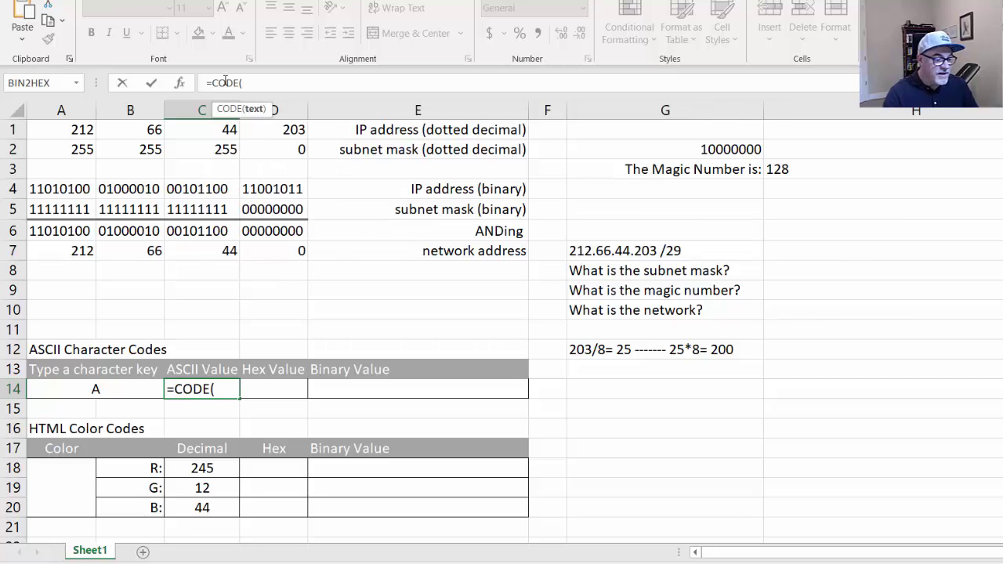
click(97, 388)
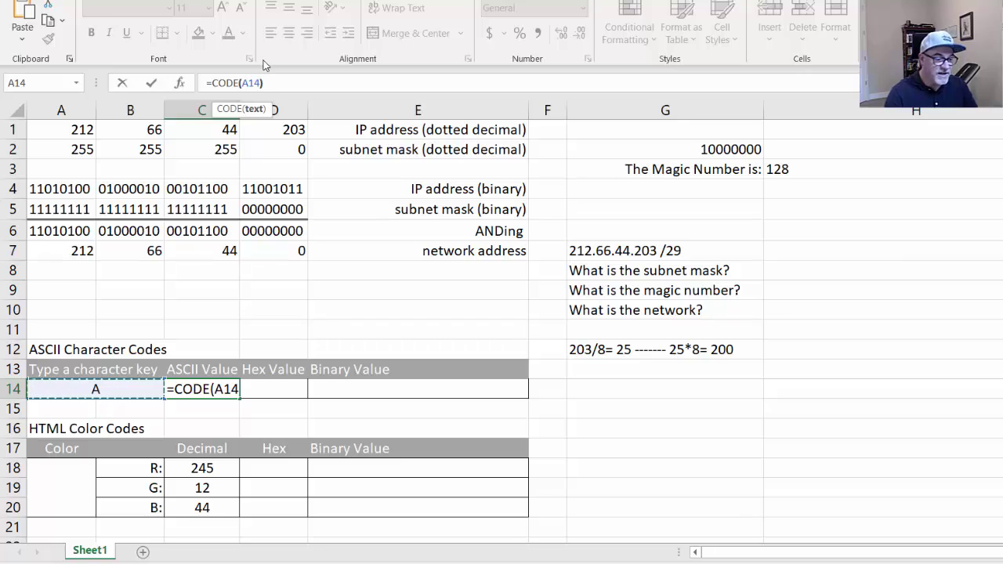
text())
click(152, 85)
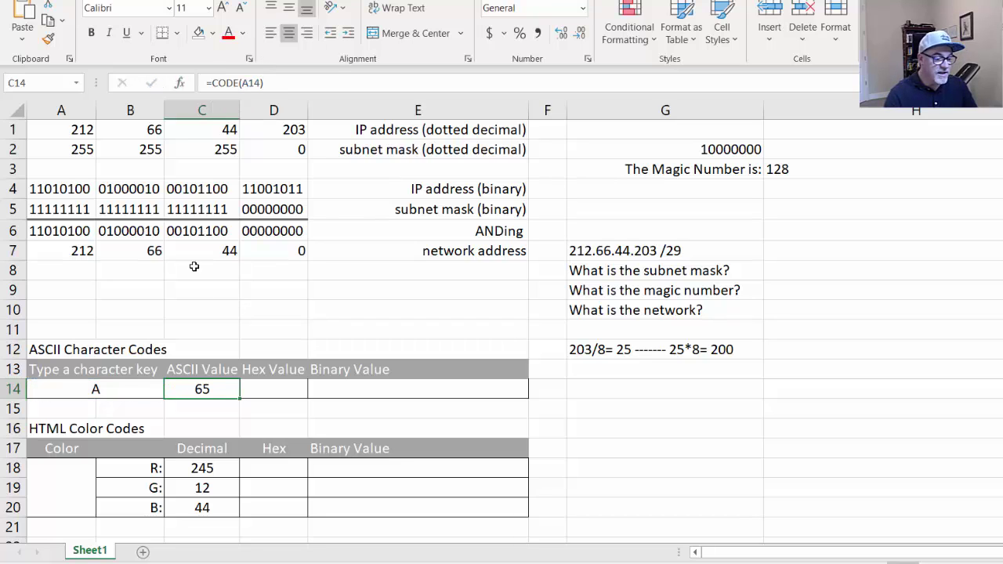
Test the formula by changing A14 to F, then to lowercase f (102).
click(96, 390)
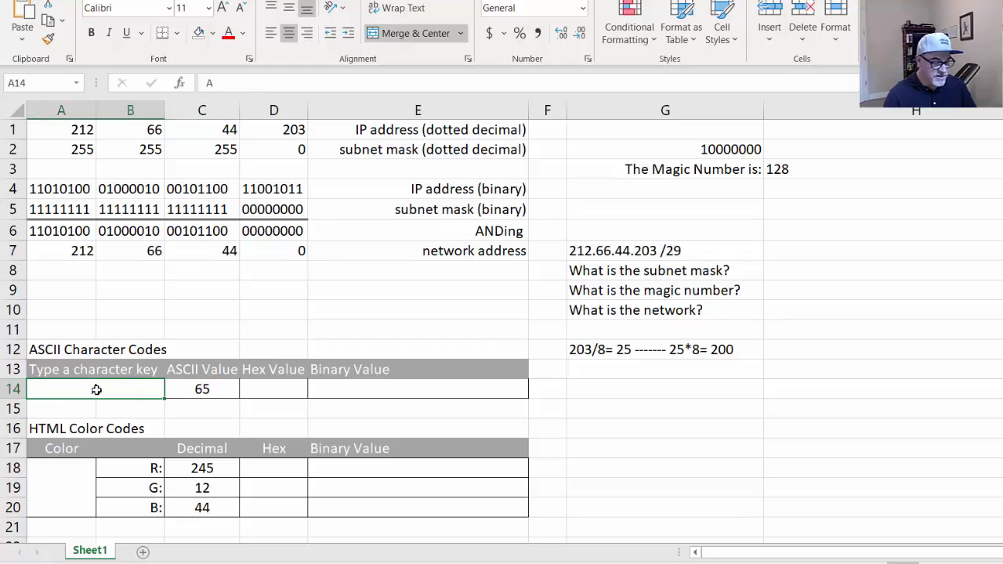
text(F)
click(118, 407)
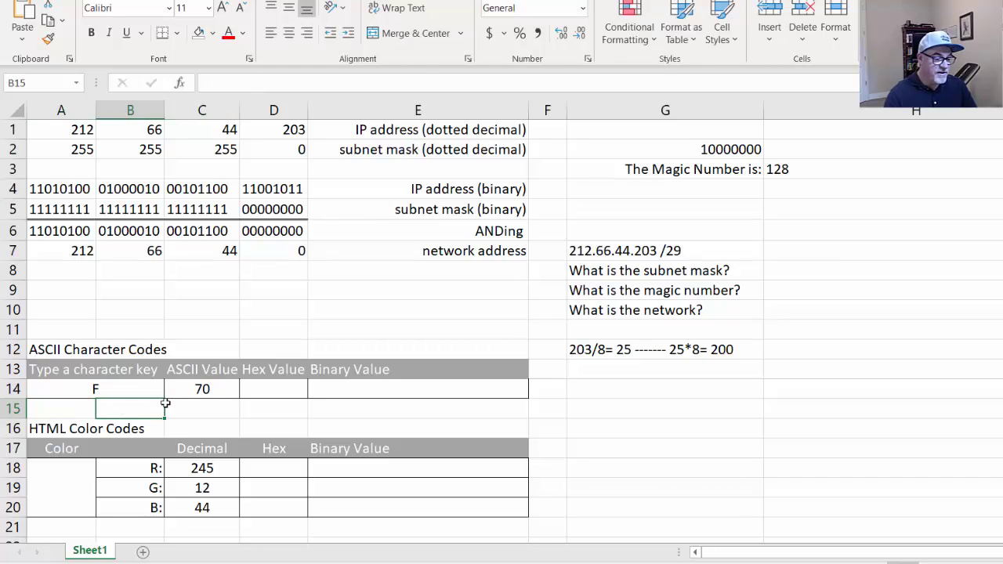
click(107, 391)
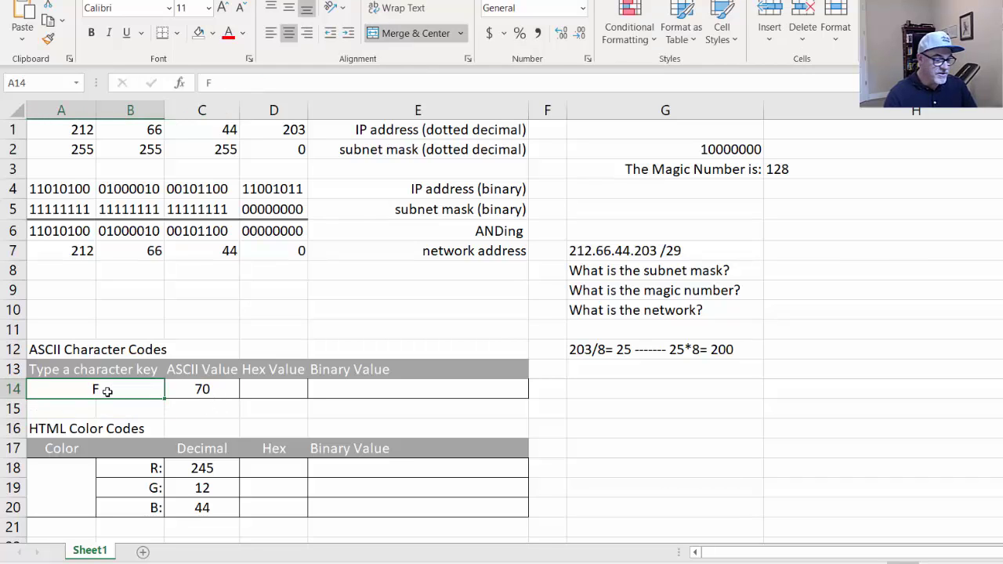
text(f)
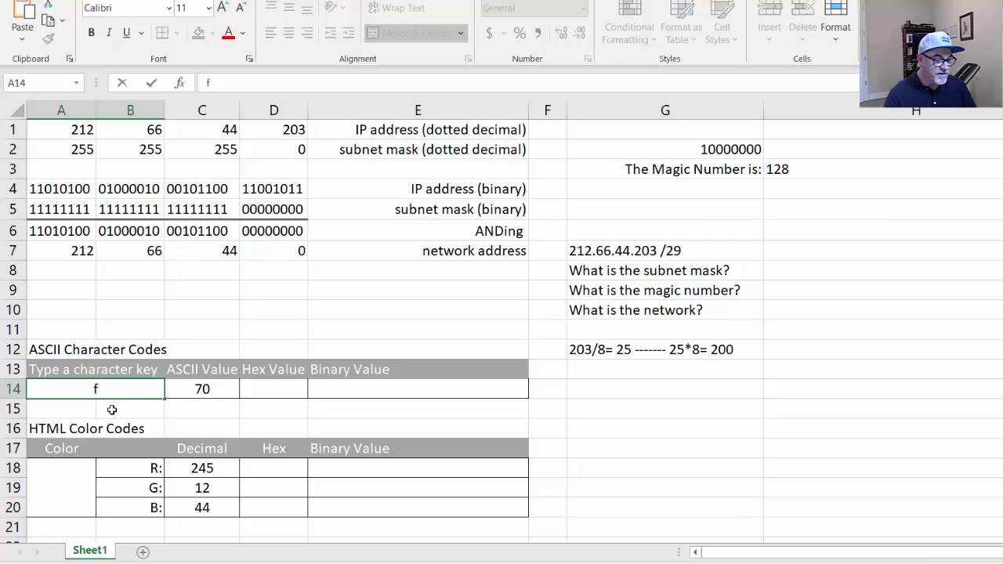
click(114, 411)
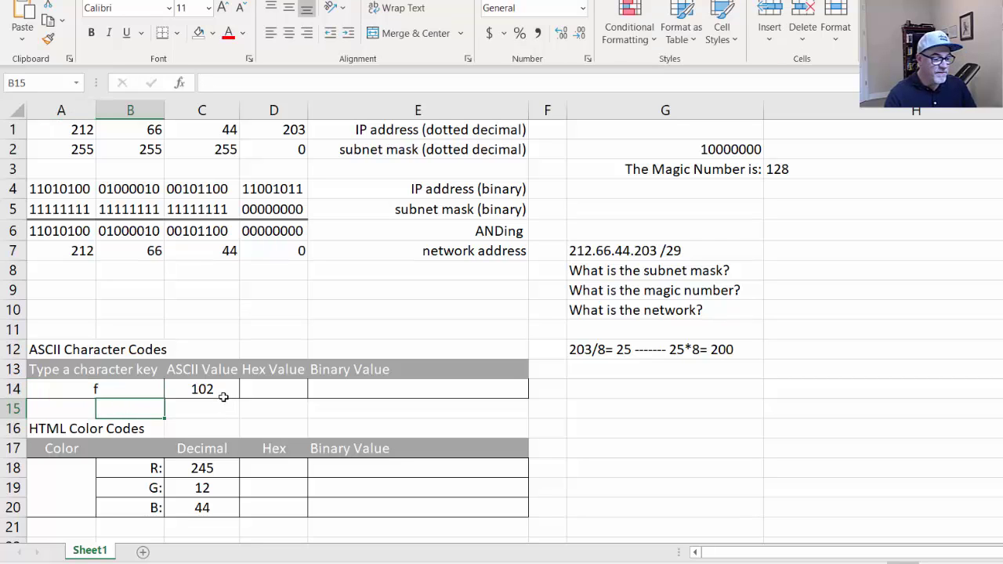
click(275, 392)
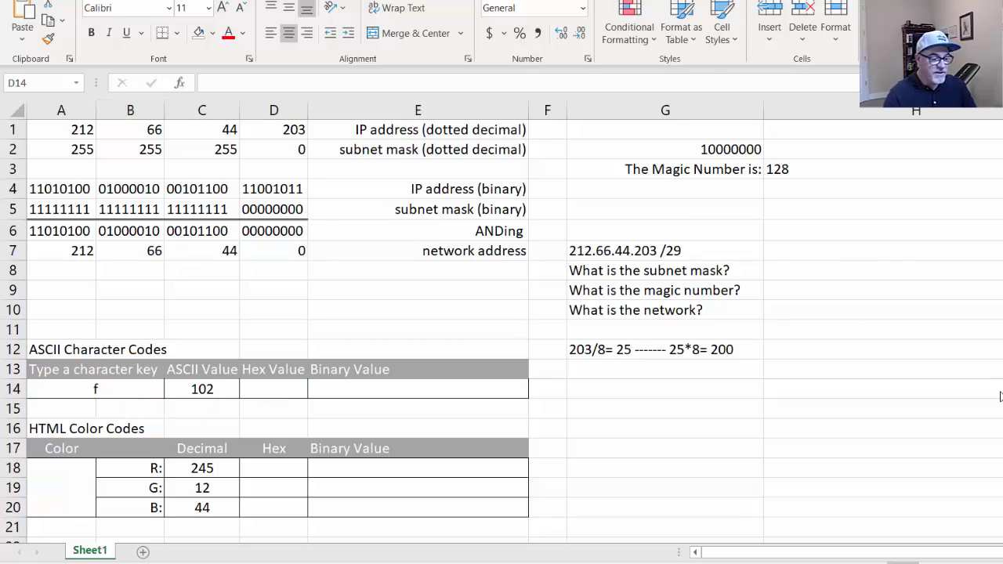
Enter =DEC2HEX(C14,2) in D14, showing hex 66 for f.
click(266, 388)
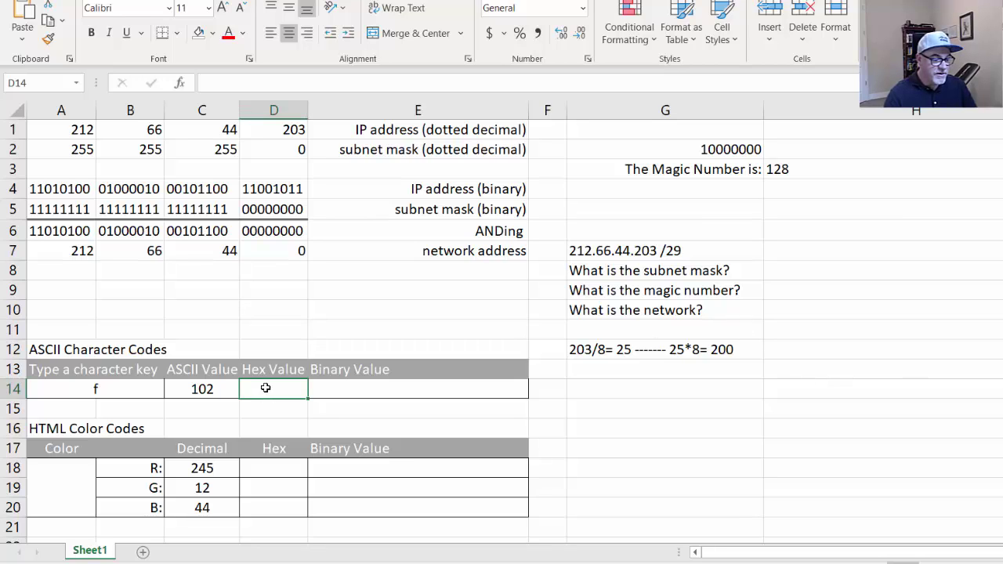
click(235, 84)
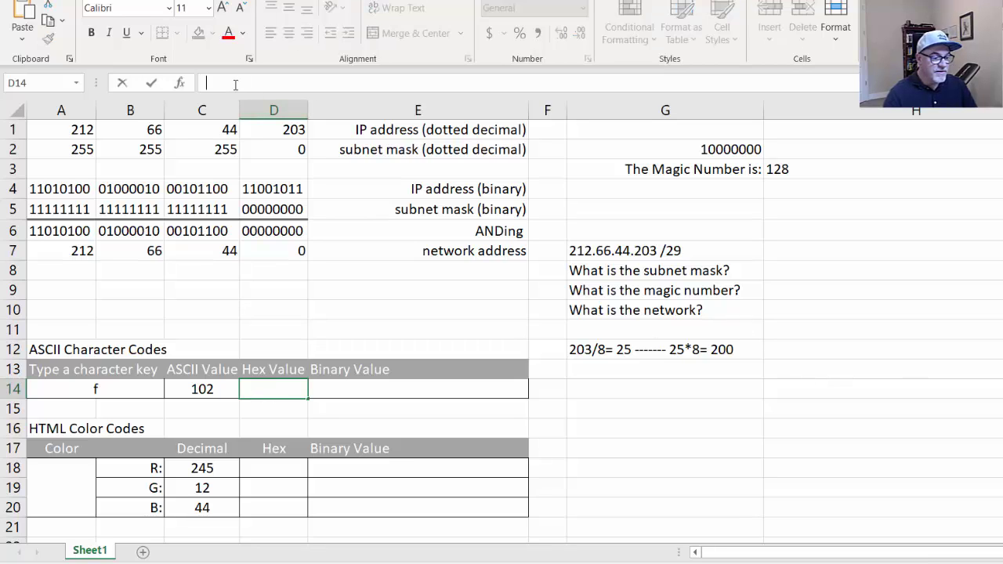
text(=)
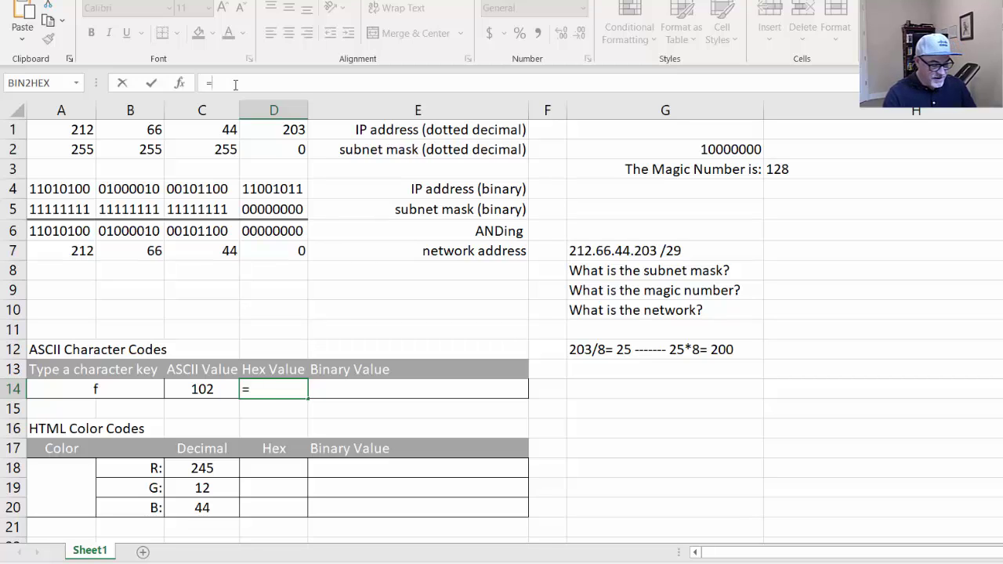
text(DEC2)
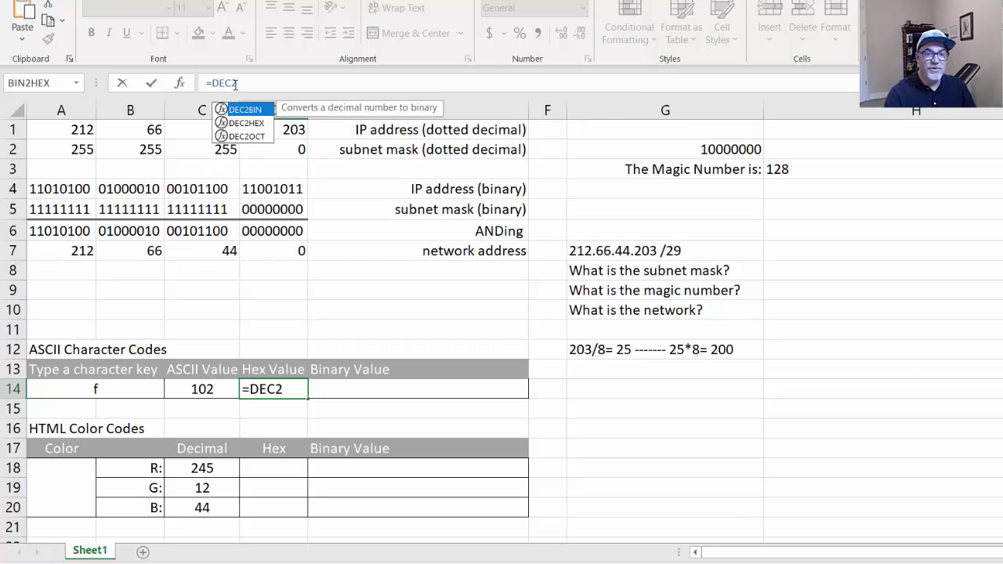
text(HEX)
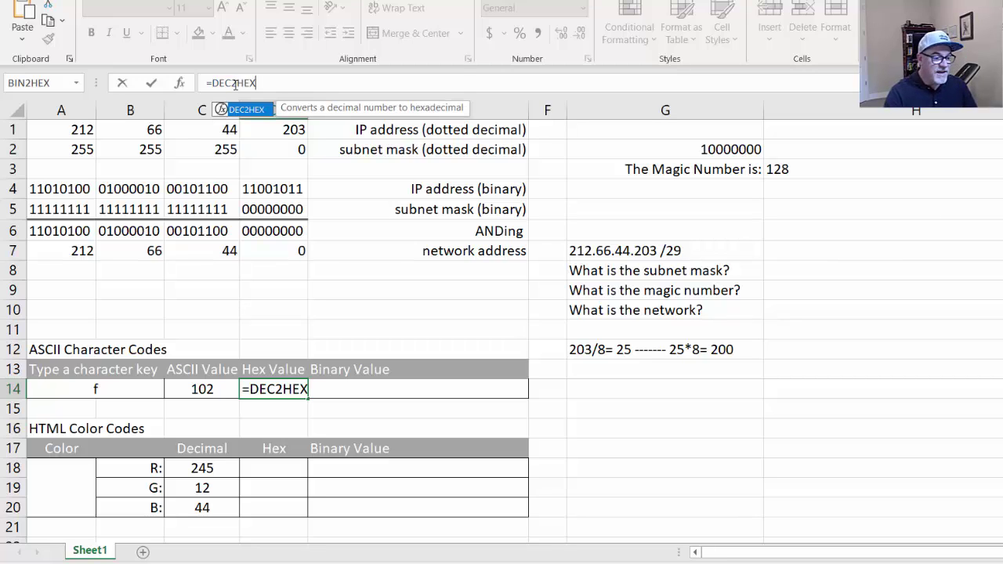
text(())
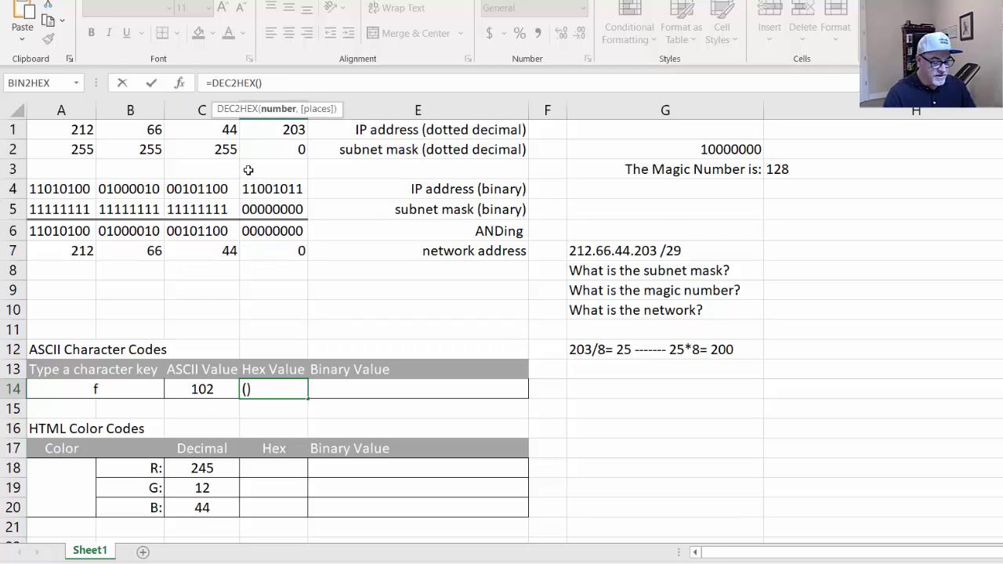
key(Left)
text(C14)
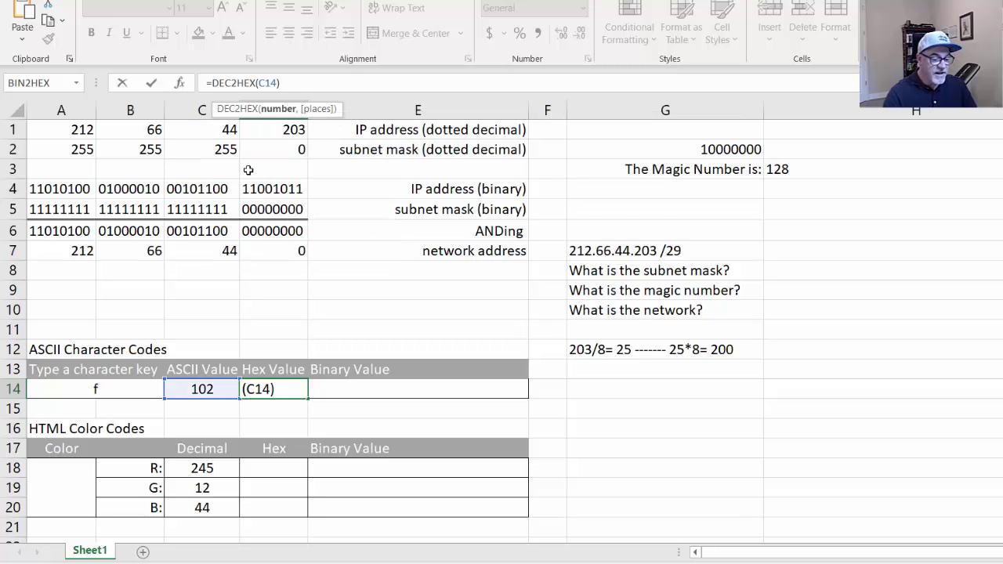
text(,)
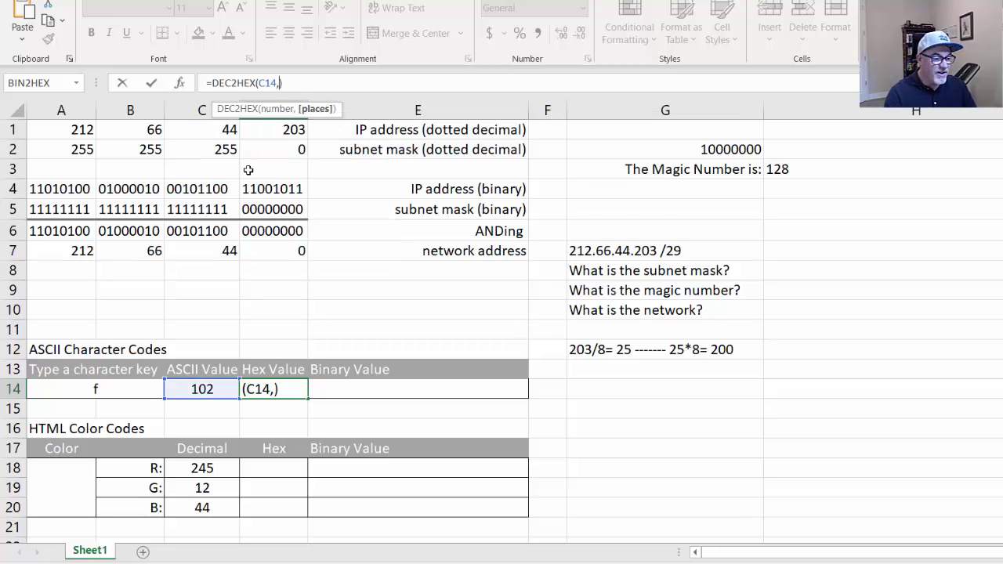
text(2)
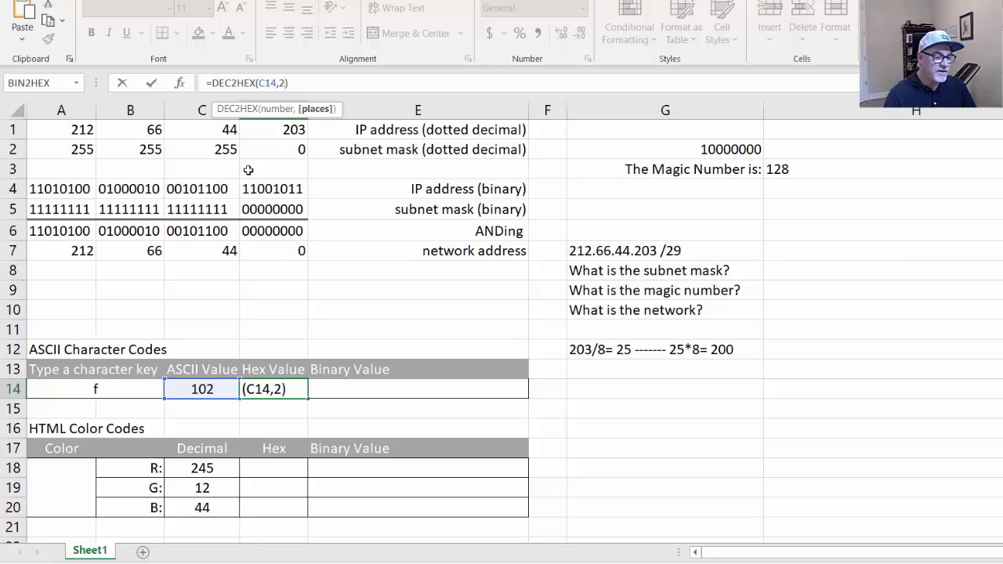
click(151, 82)
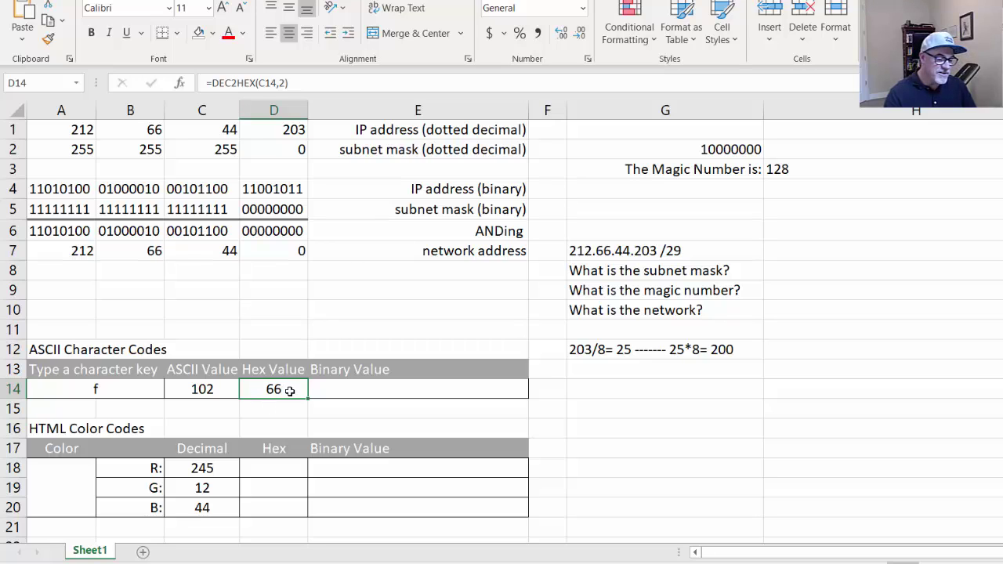
Prefix the D14 formula with CHAR(120)& so the hex value displays as x66.
click(215, 85)
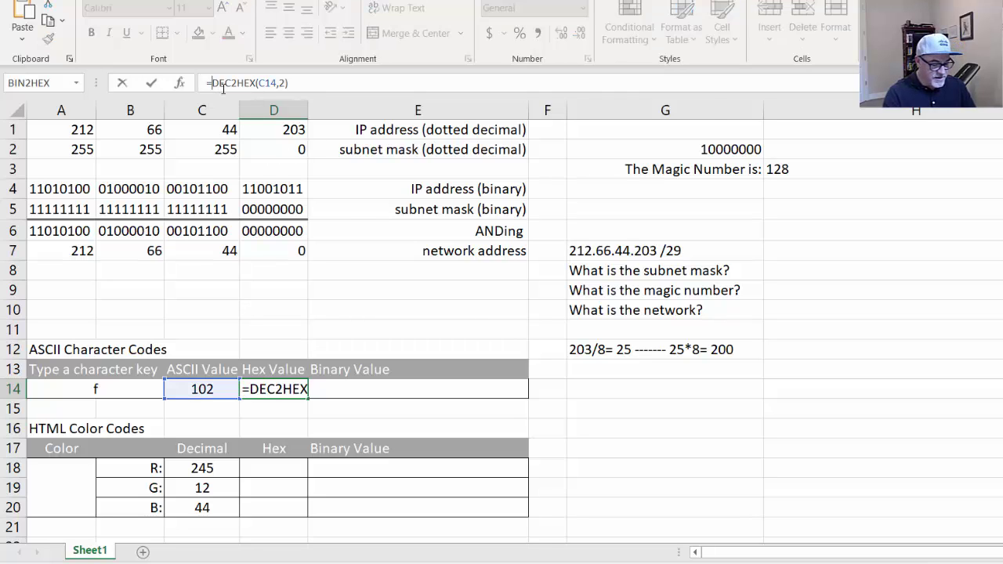
text(CHAR)
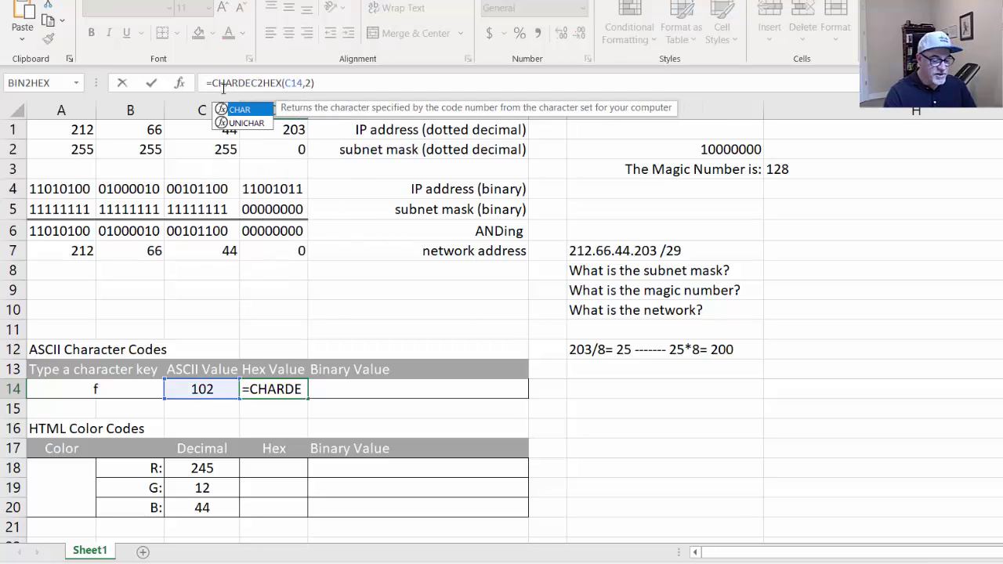
text(())
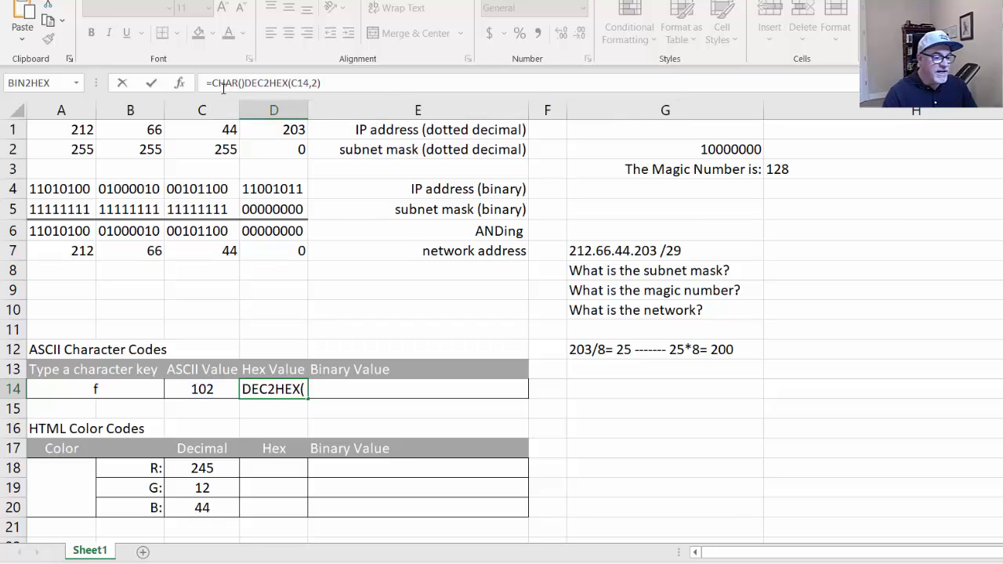
key(Left)
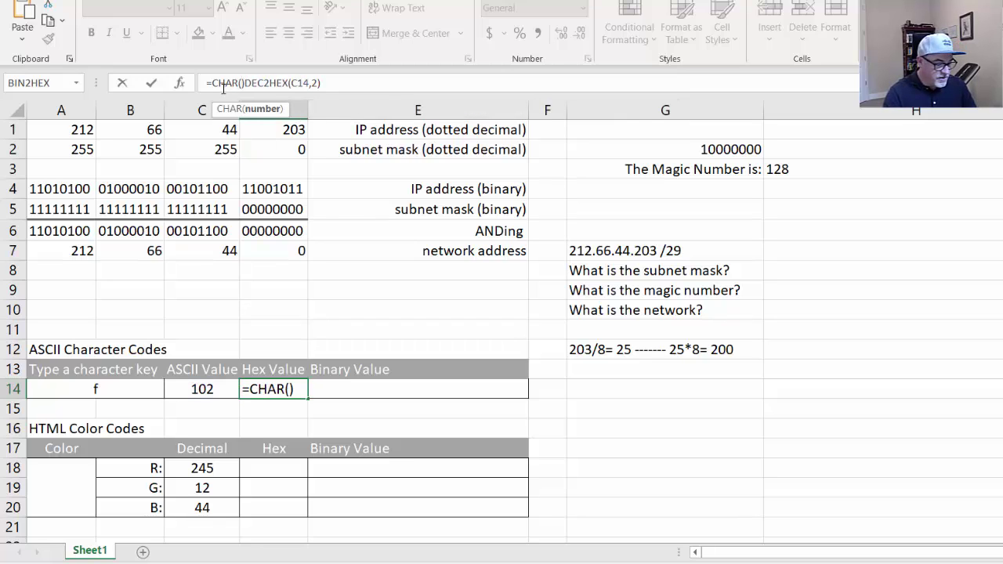
text(120)
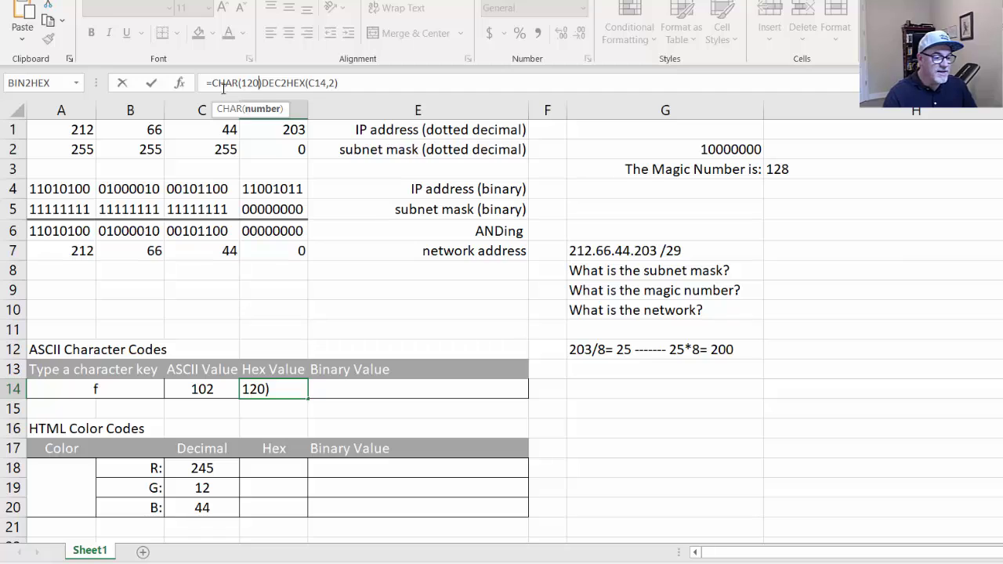
key(Right)
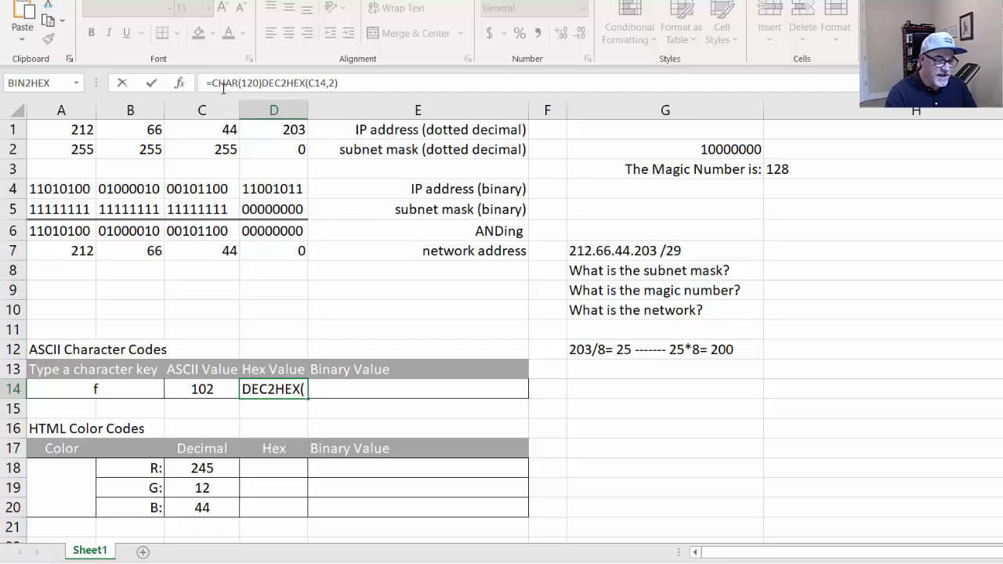
text(&)
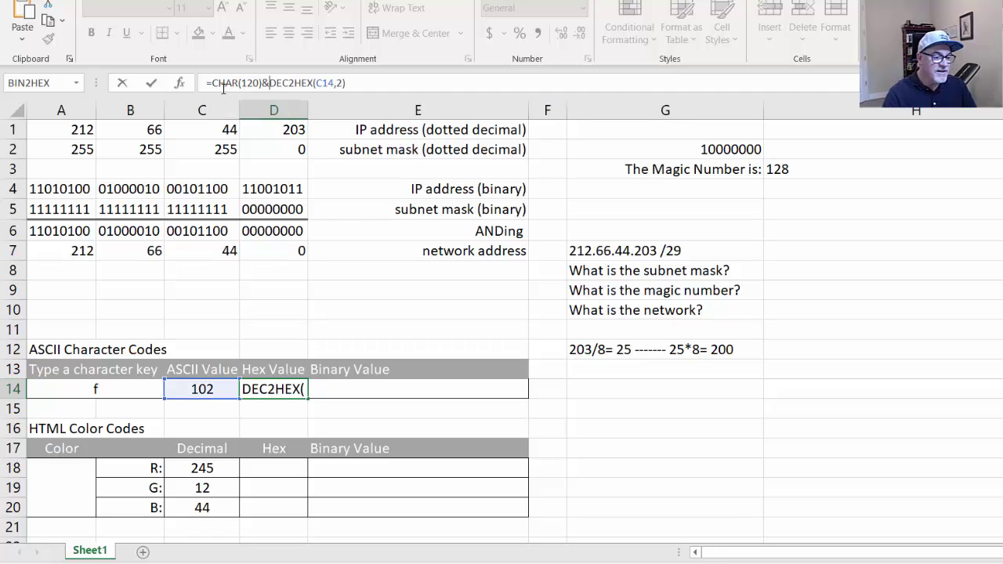
click(151, 87)
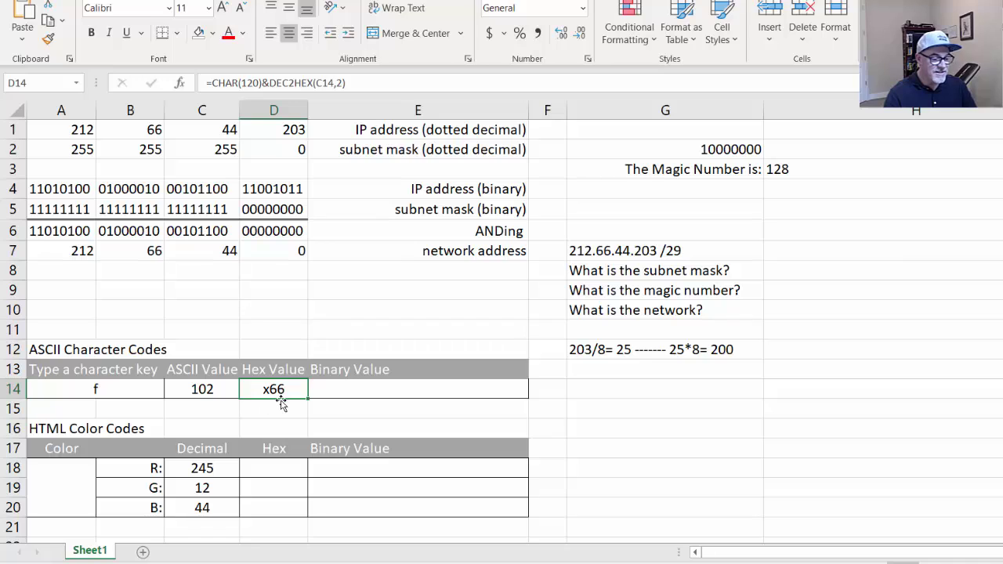
click(344, 386)
Enter =DEC2BIN(C14,8) in E14, showing binary 01100110.
click(308, 84)
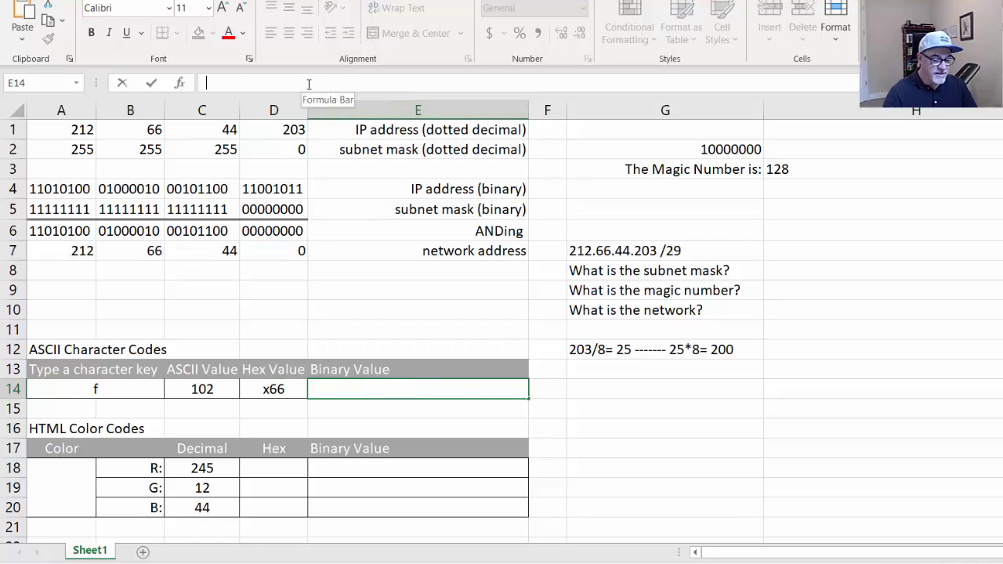
text(=)
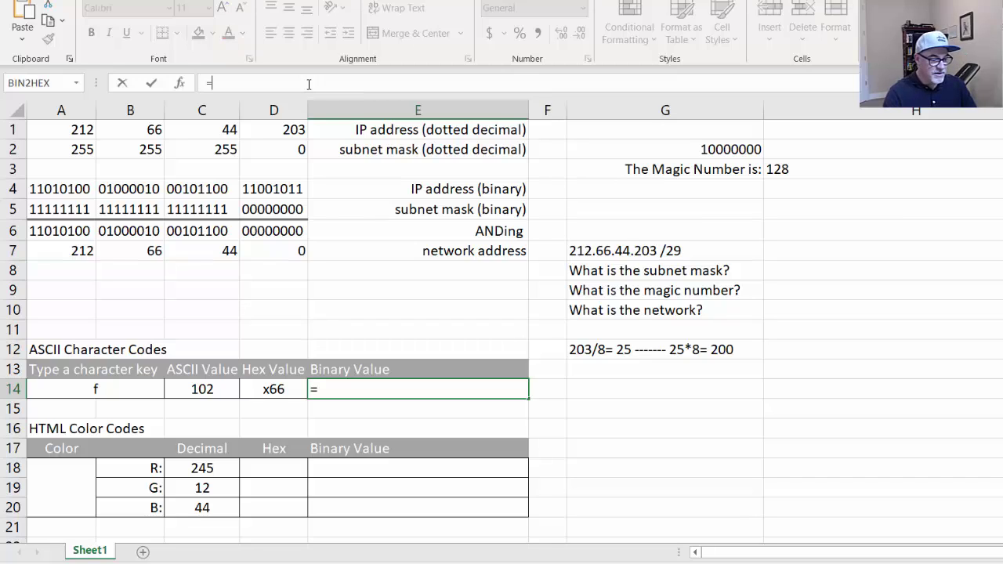
text(D)
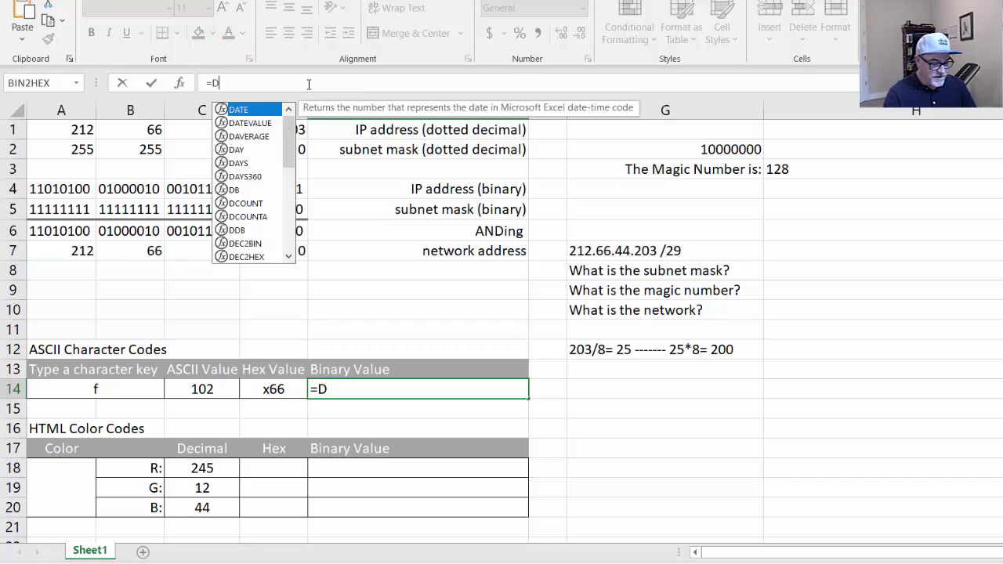
text(EC2BIN)
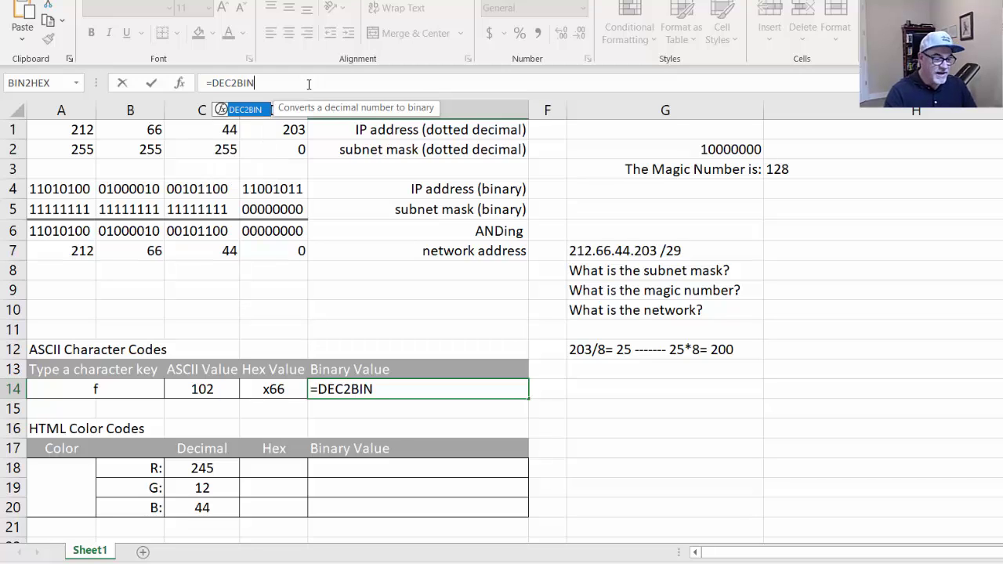
text((C14)
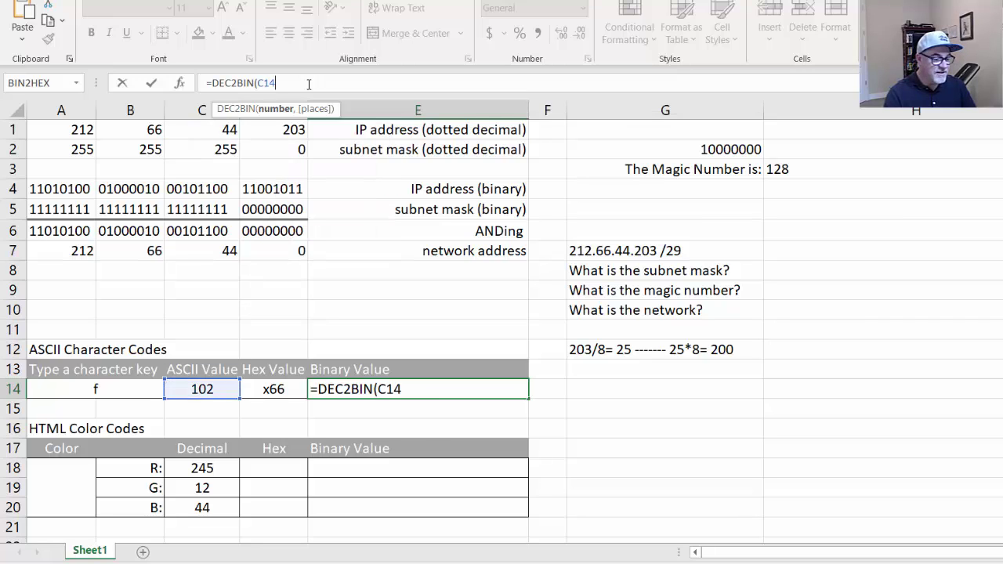
text(,8)
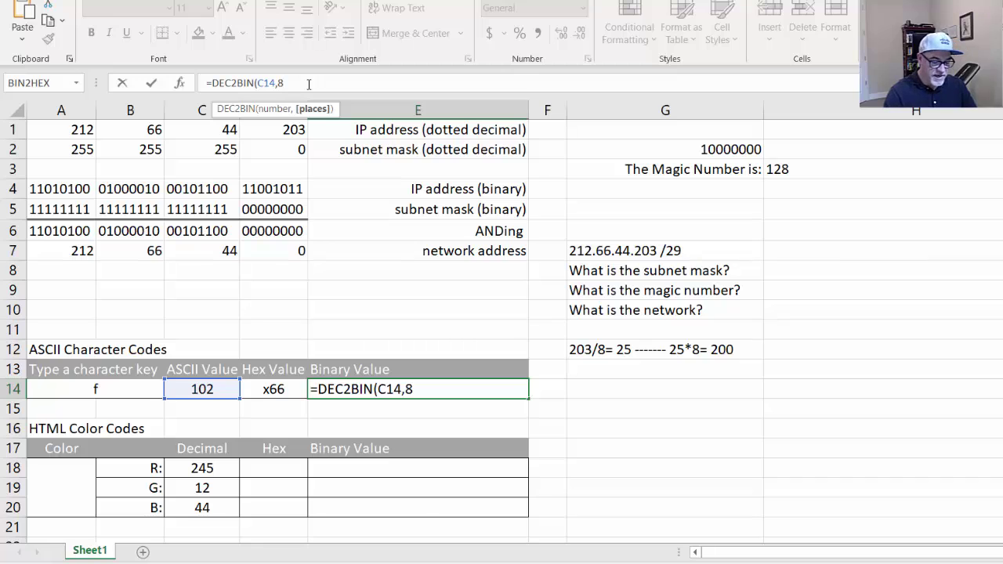
text())
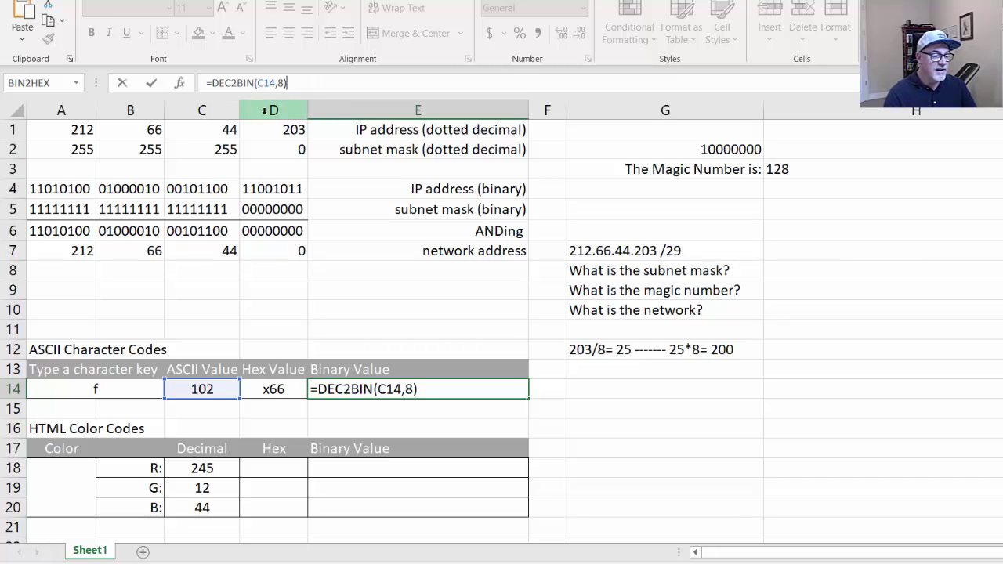
click(151, 83)
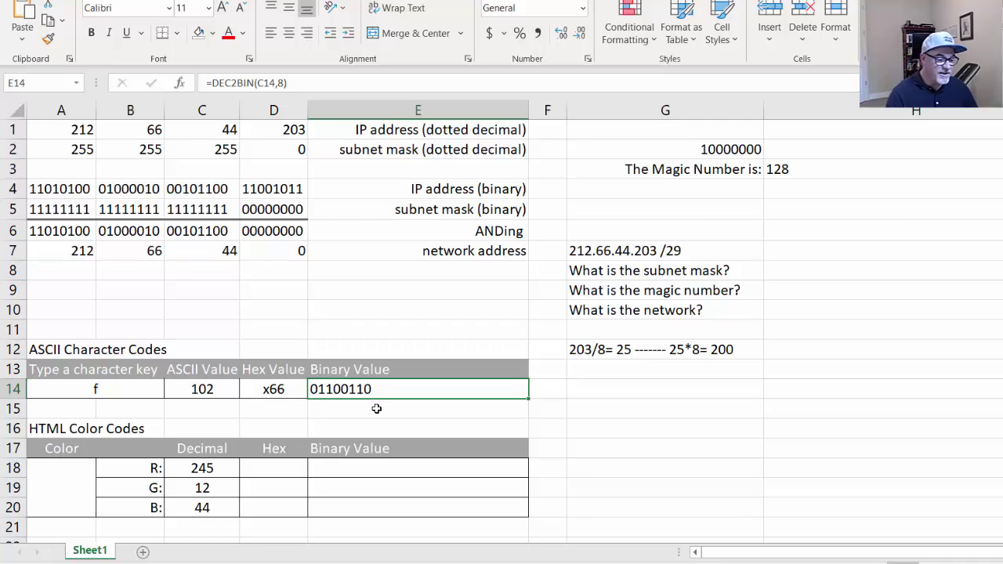
click(105, 389)
click(202, 394)
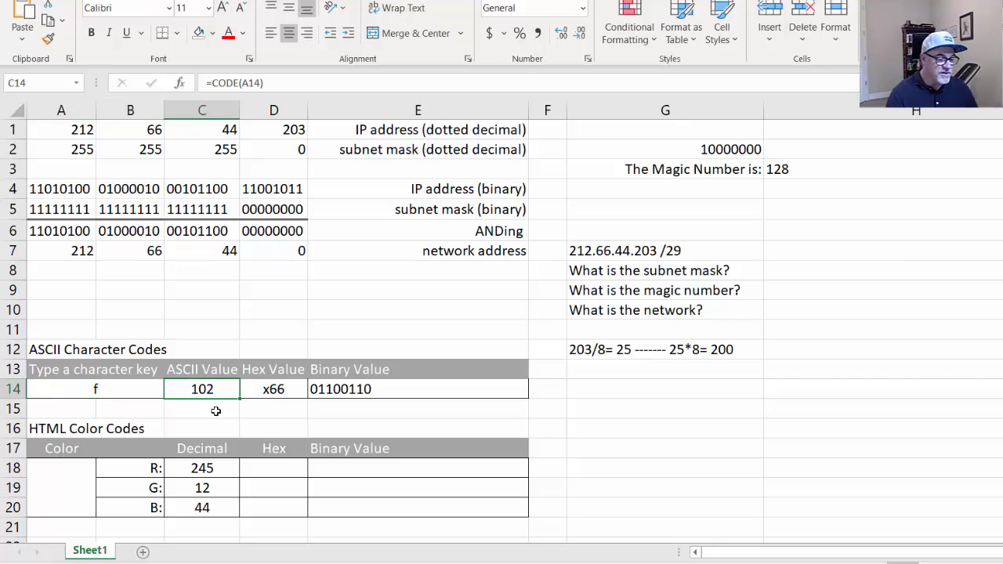
click(270, 392)
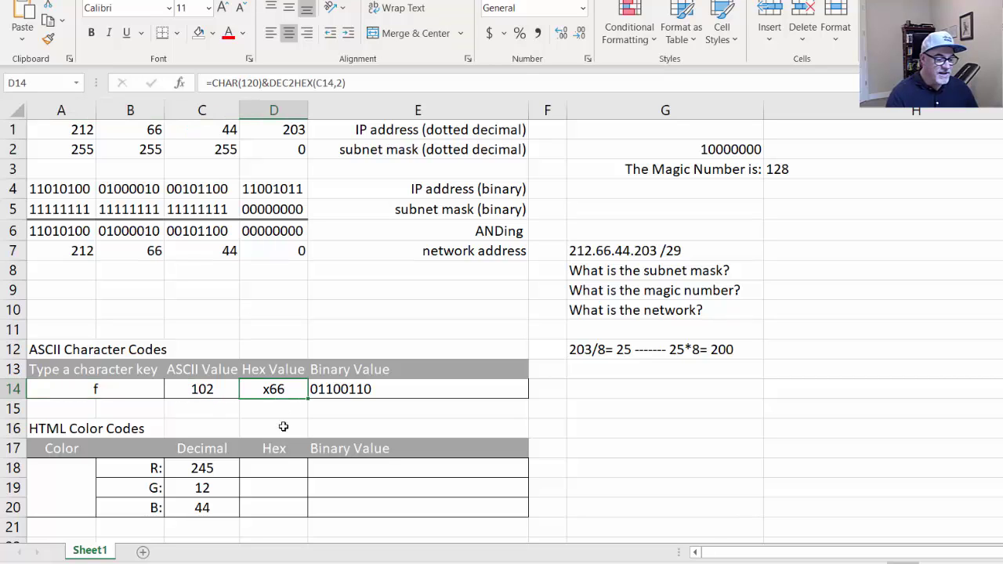
click(353, 388)
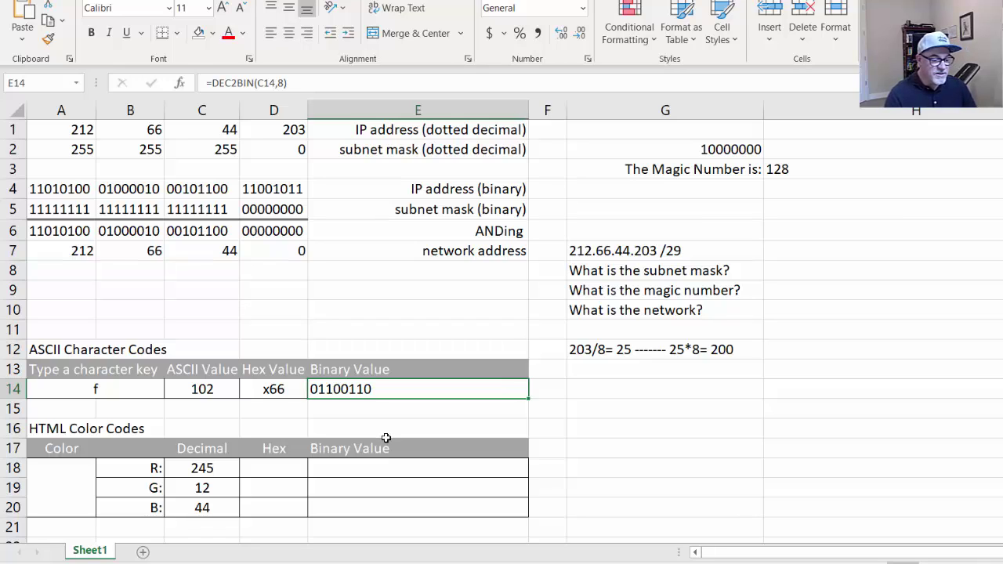
click(264, 423)
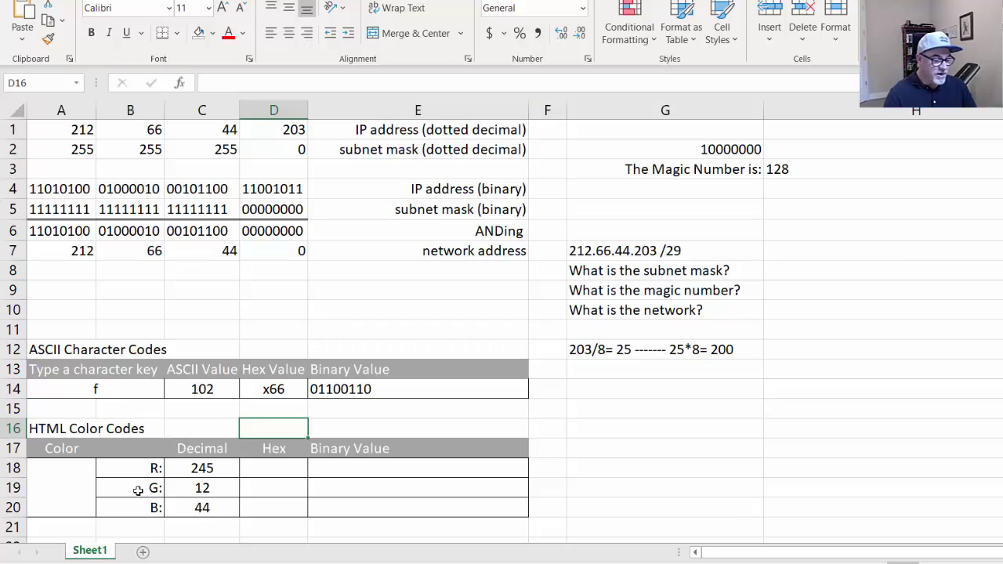
click(225, 467)
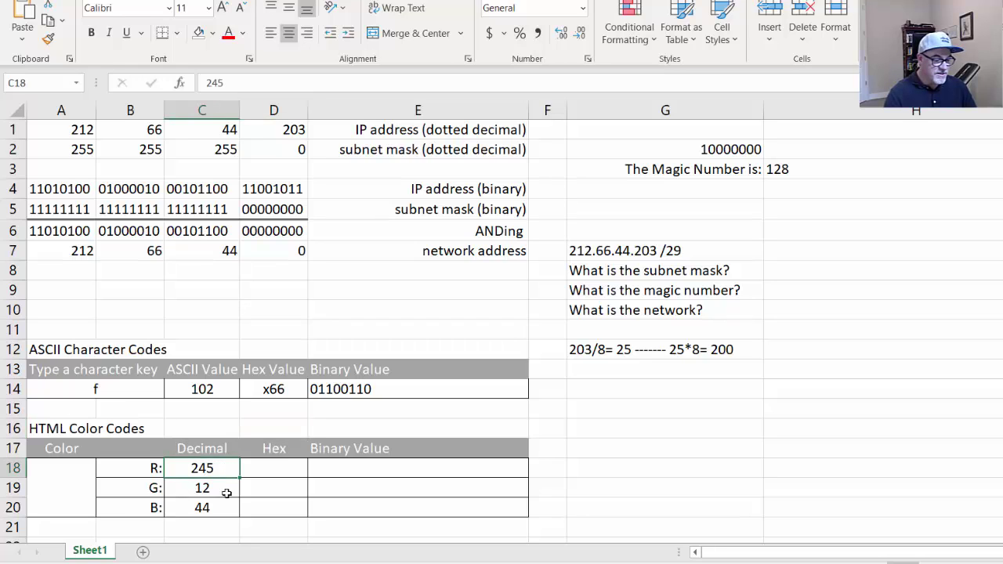
click(227, 489)
click(226, 505)
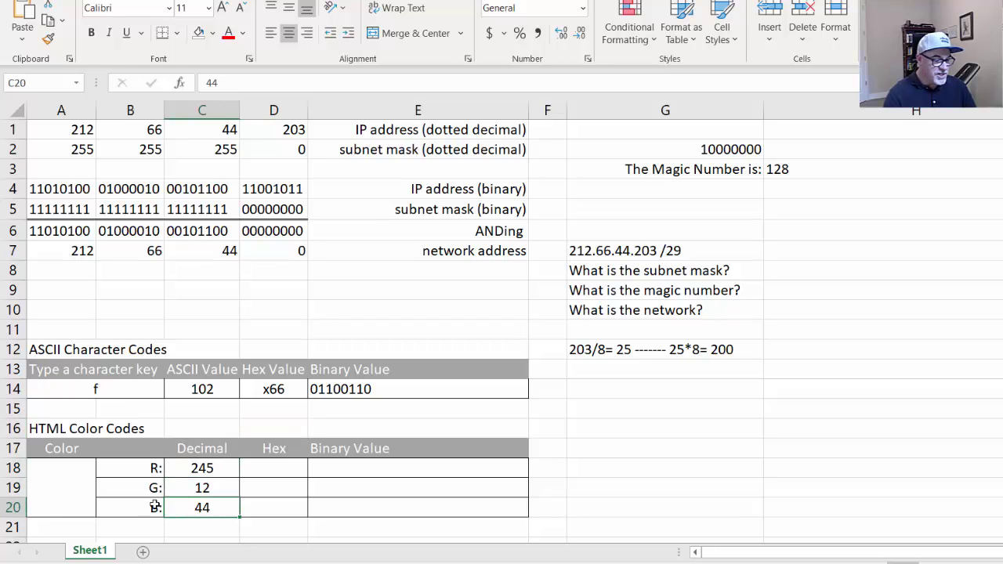
click(222, 469)
click(221, 489)
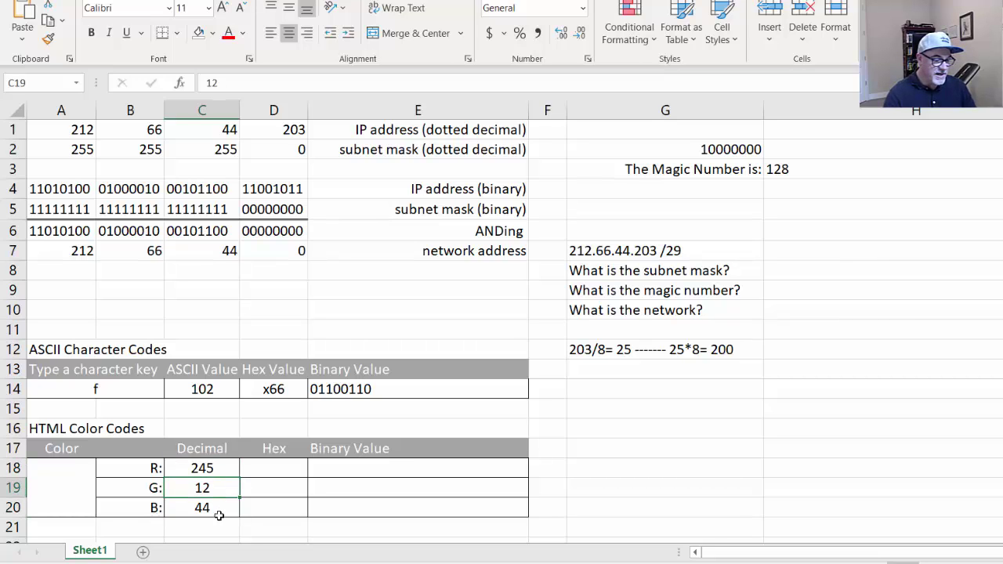
click(219, 512)
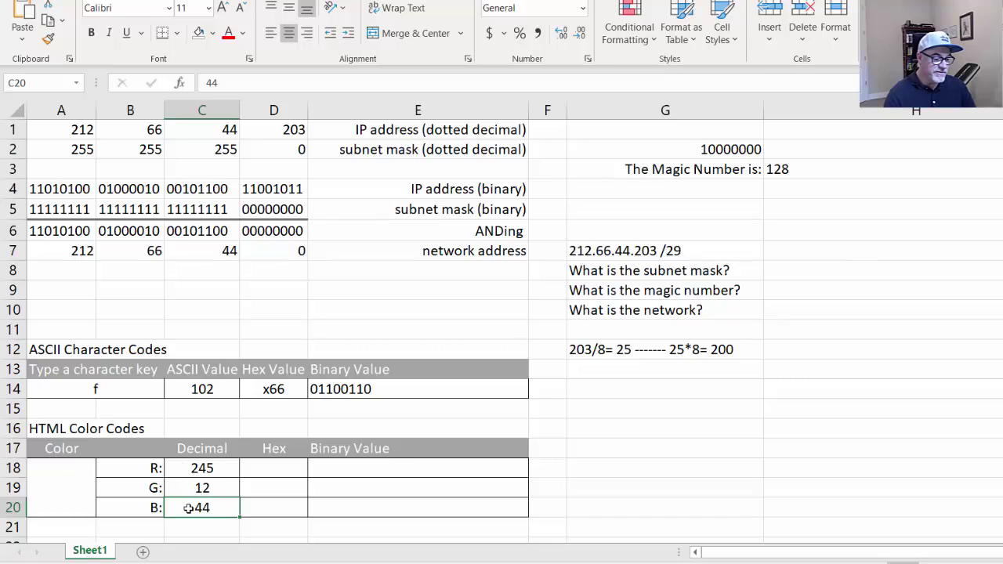
click(276, 471)
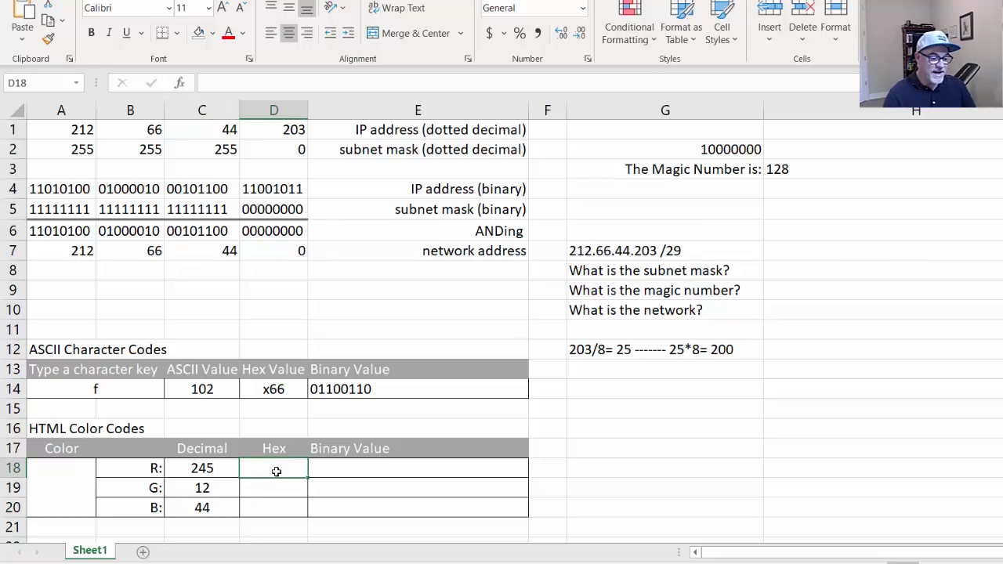
Enter =DEC2HEX(C18,2) in D18 to convert the red value to F5.
click(254, 84)
text(=)
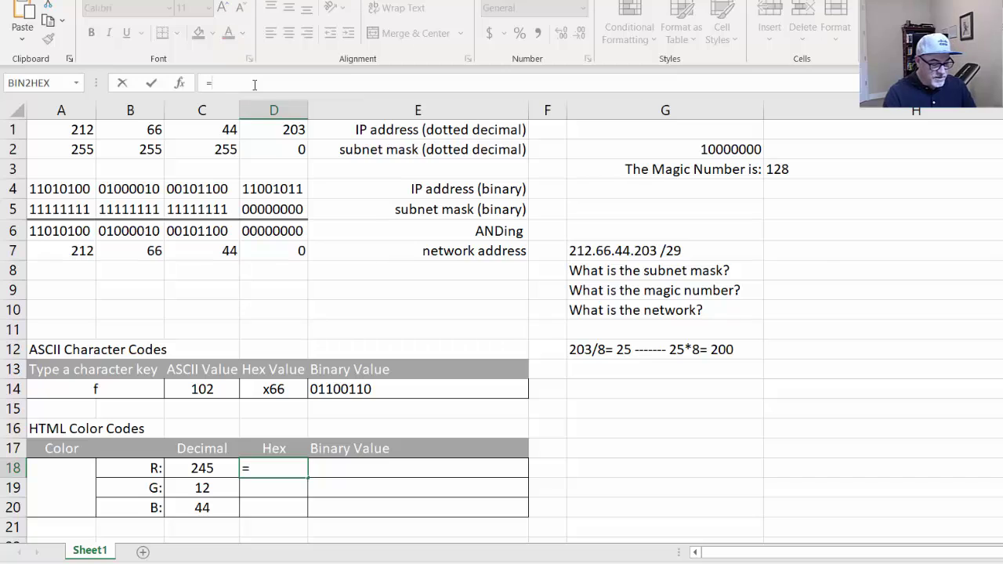
text(DEC2HEX)
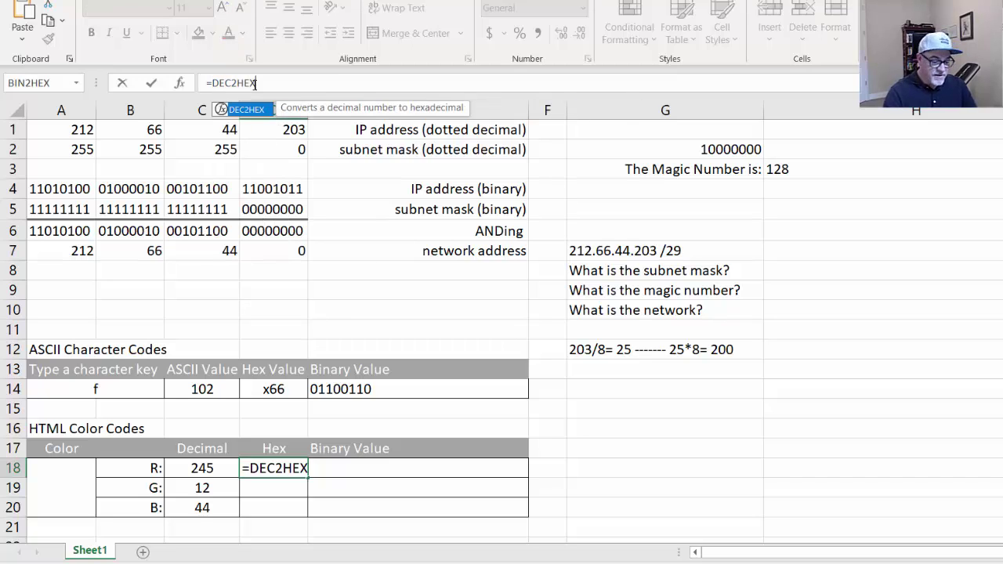
text(()
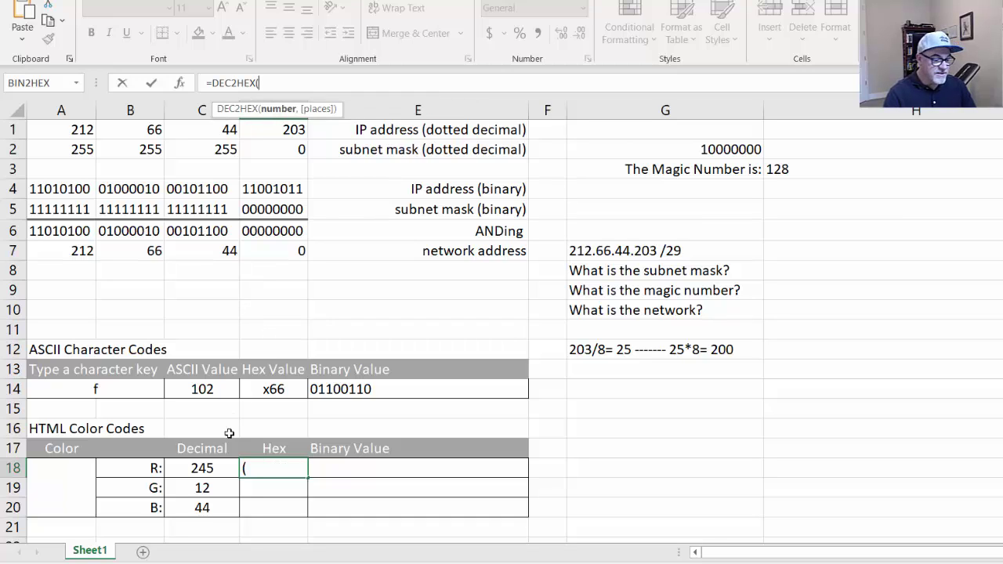
click(204, 467)
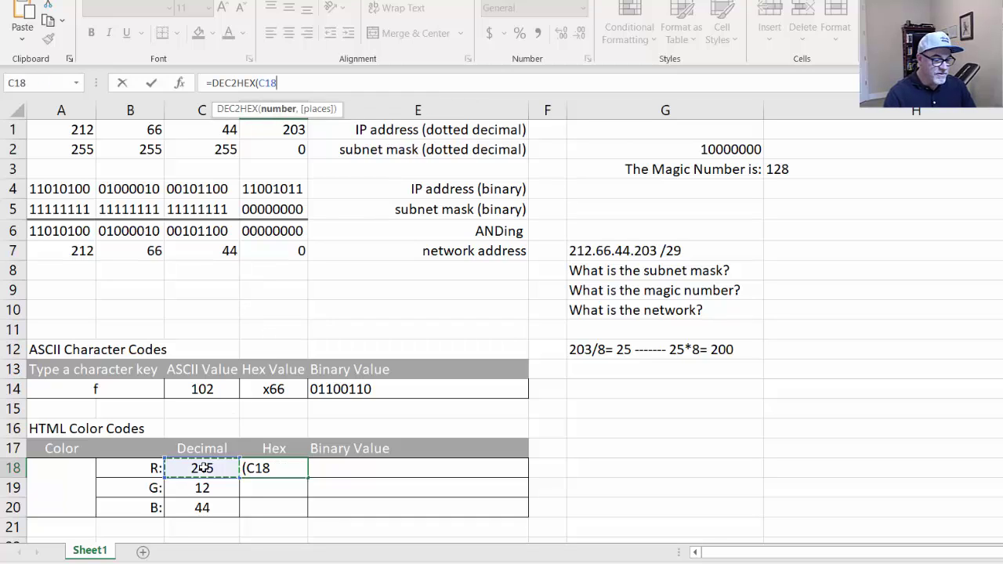
click(280, 84)
text(,2))
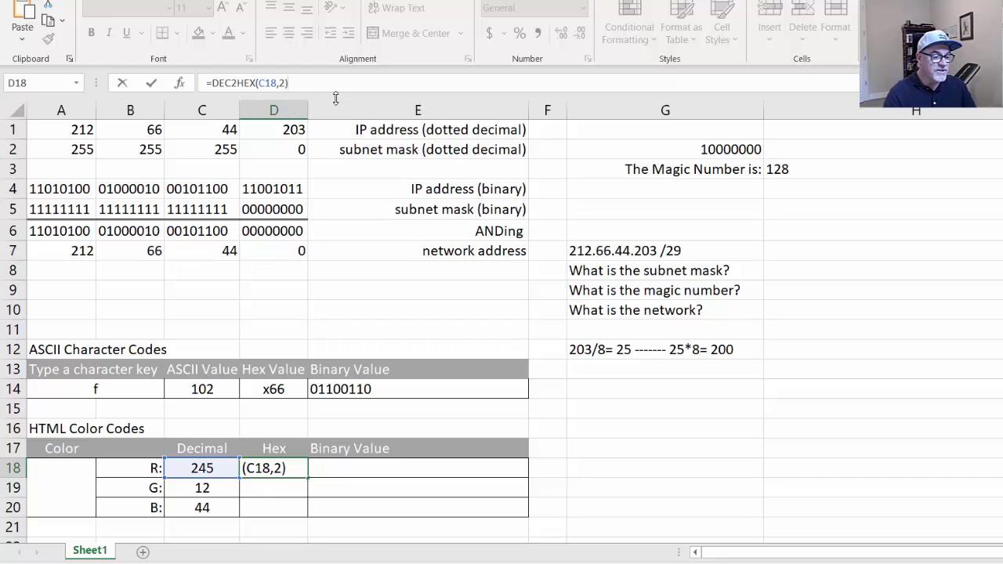
click(153, 85)
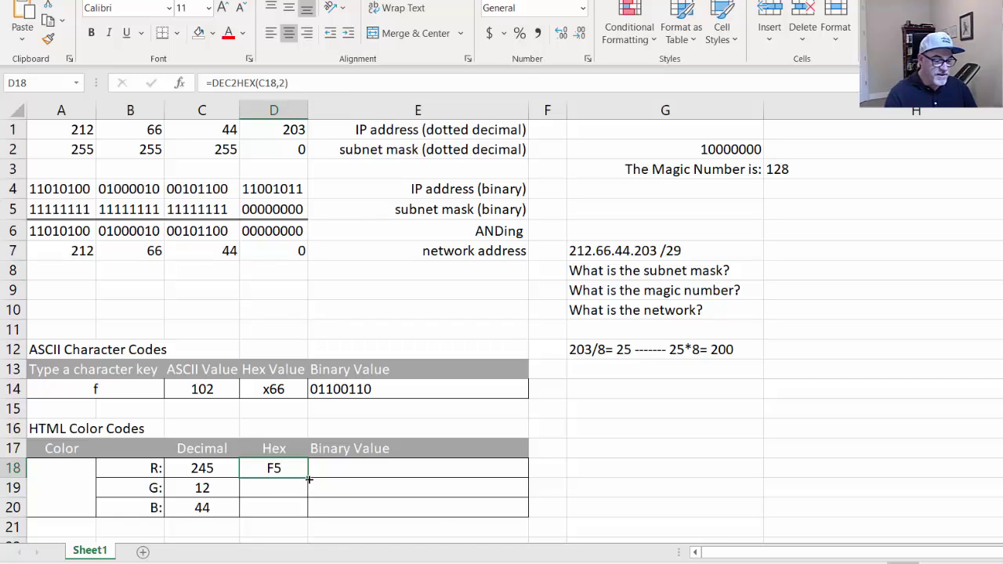
Fill the hex formula down to D20, giving 0C and 2C for green and blue.
drag(308, 482, 308, 517)
click(288, 465)
click(289, 487)
click(260, 513)
click(209, 472)
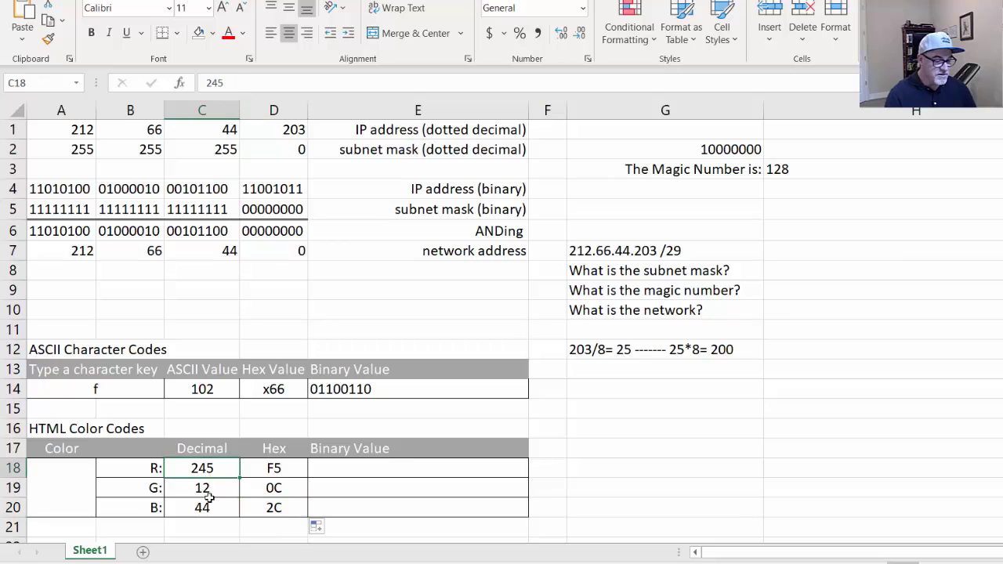
Enter =DEC2BIN(C18,8) in E18, giving 11110101 after fixing a missing-parenthesis warning.
click(272, 472)
click(339, 470)
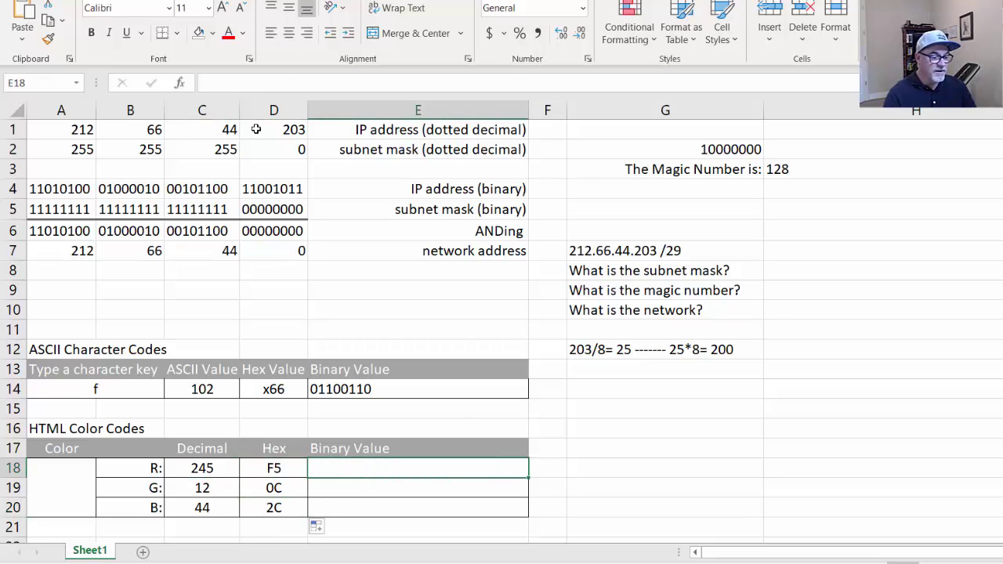
click(239, 81)
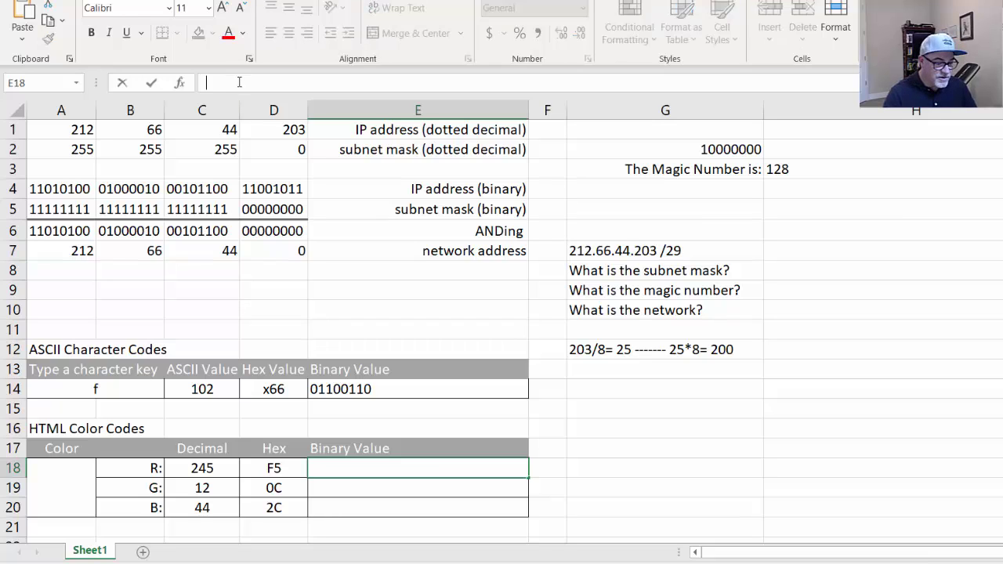
text(=DEC)
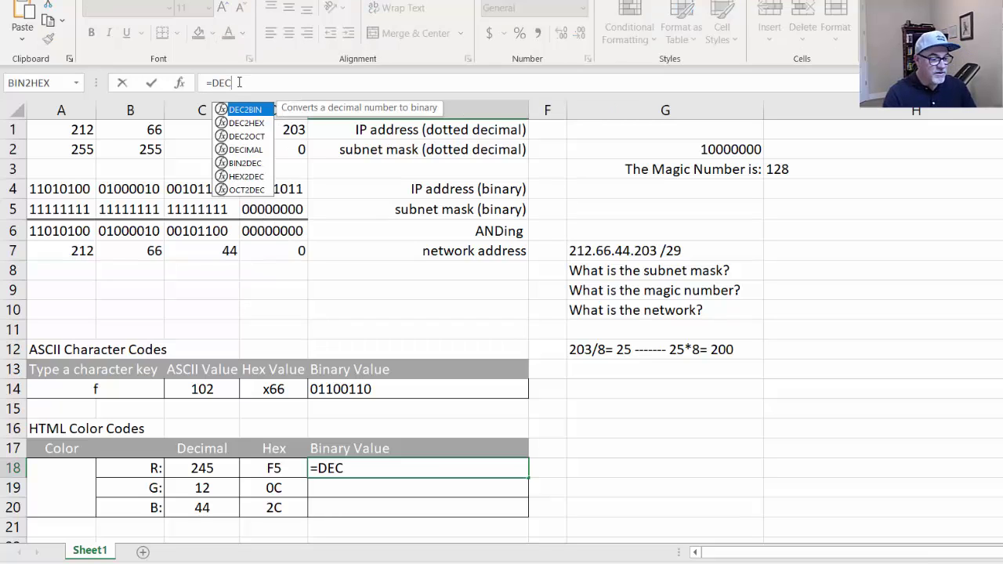
text(2BIN)
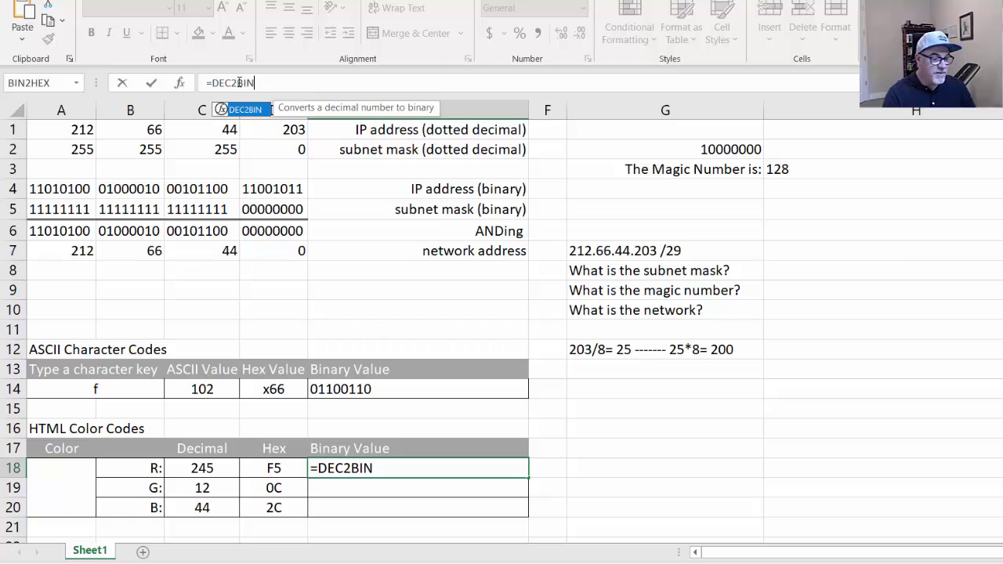
text(()
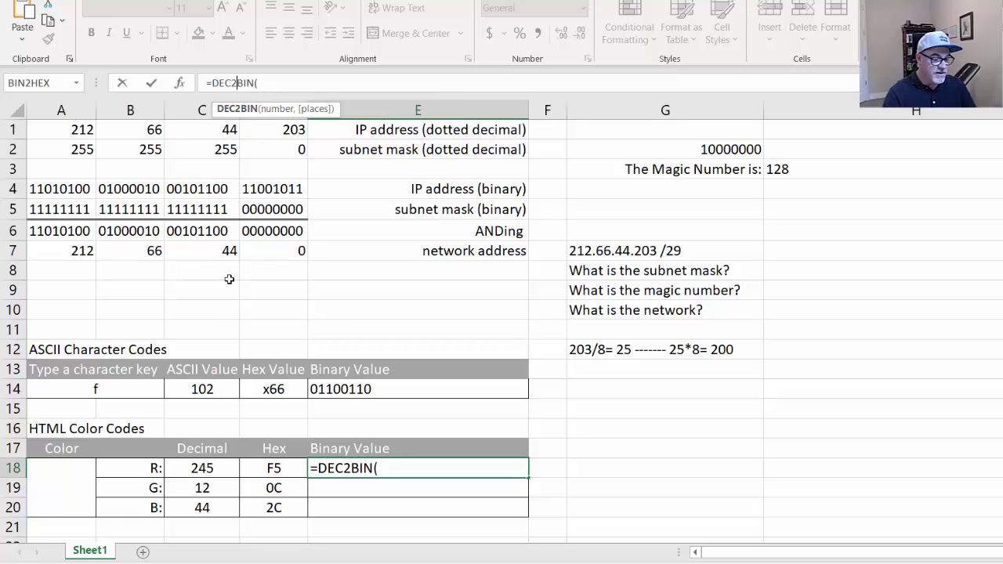
click(206, 470)
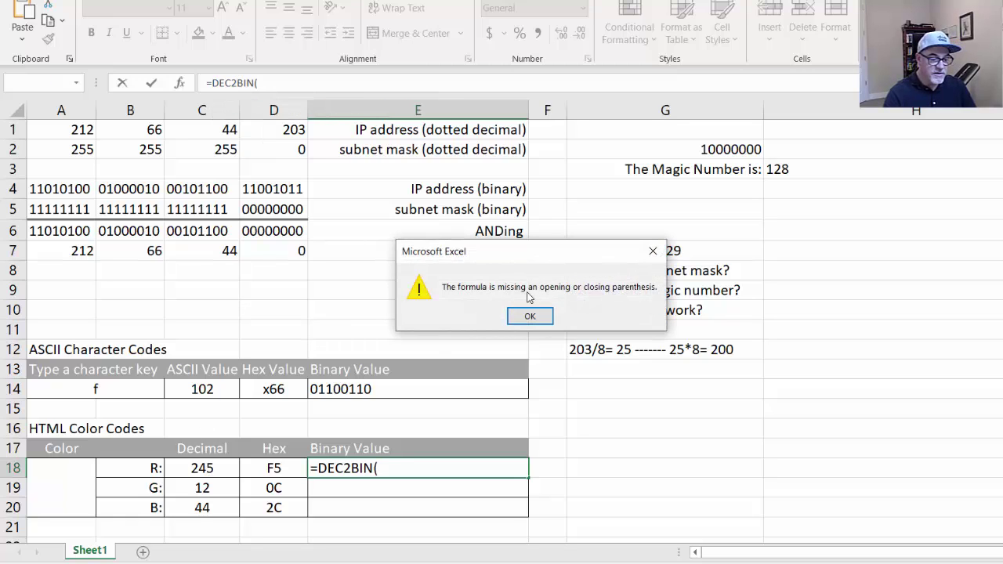
click(530, 315)
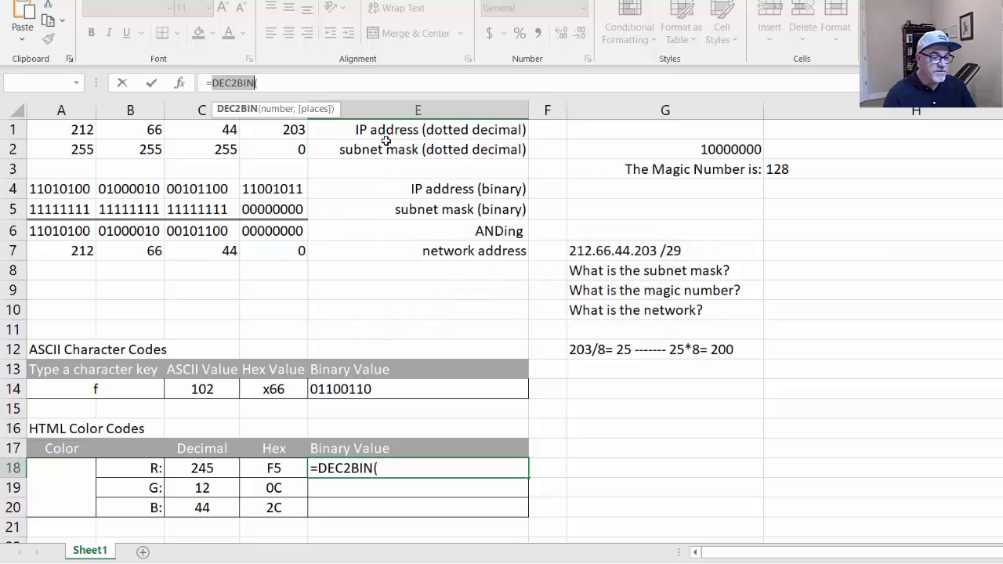
click(289, 87)
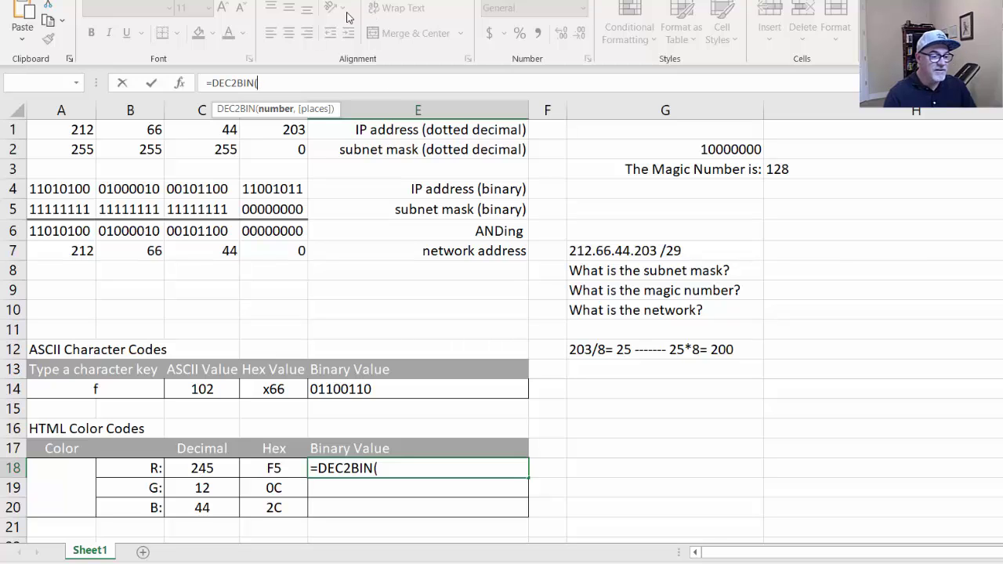
text(C1)
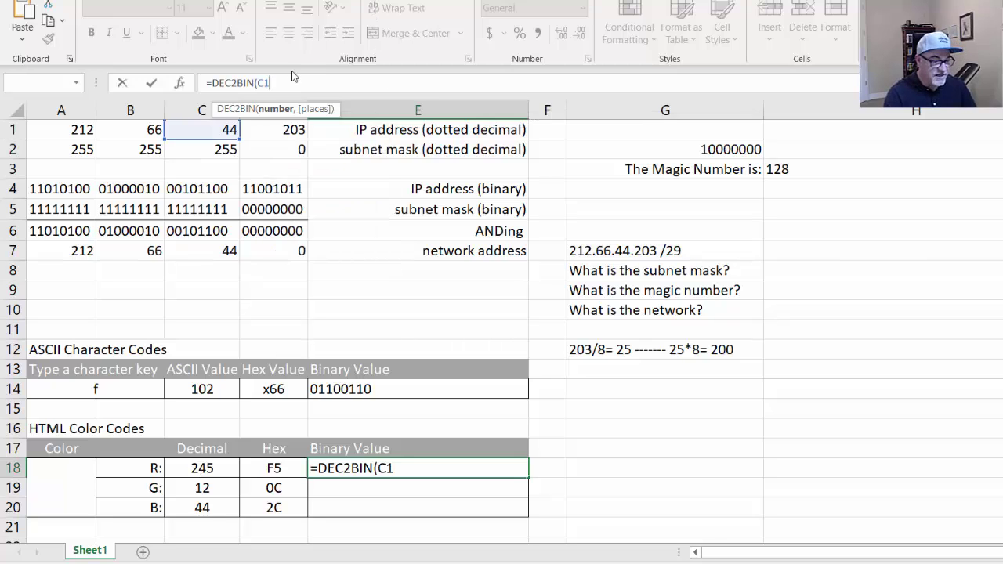
text(8,8)
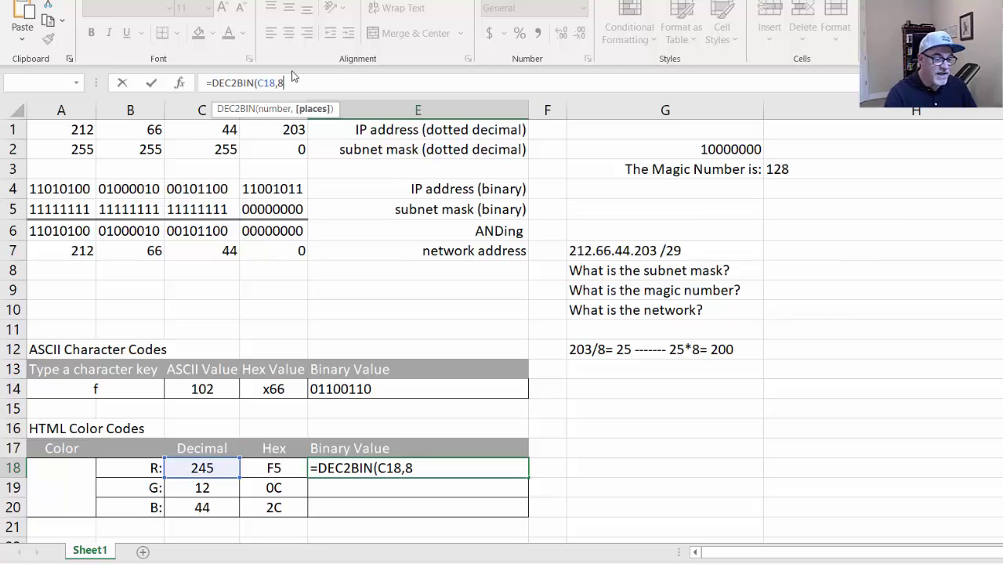
text())
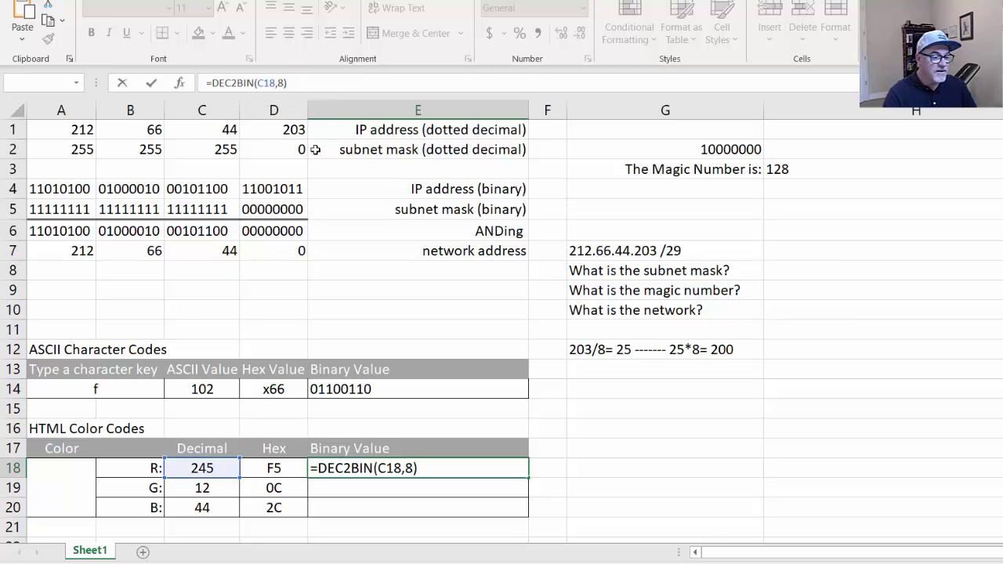
click(151, 84)
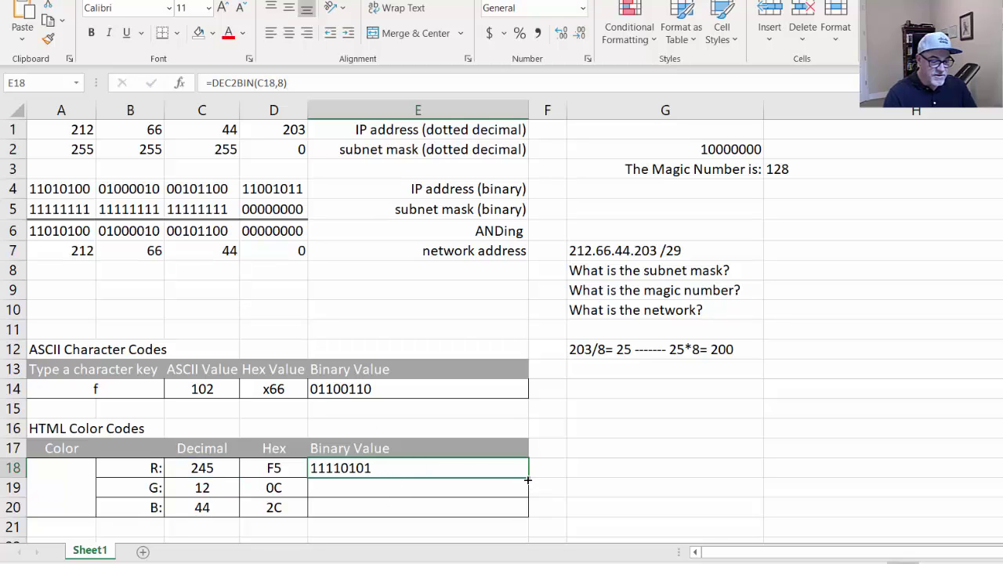
Fill the binary formula down to E20, giving 00001100 and 00101100.
drag(527, 486, 525, 517)
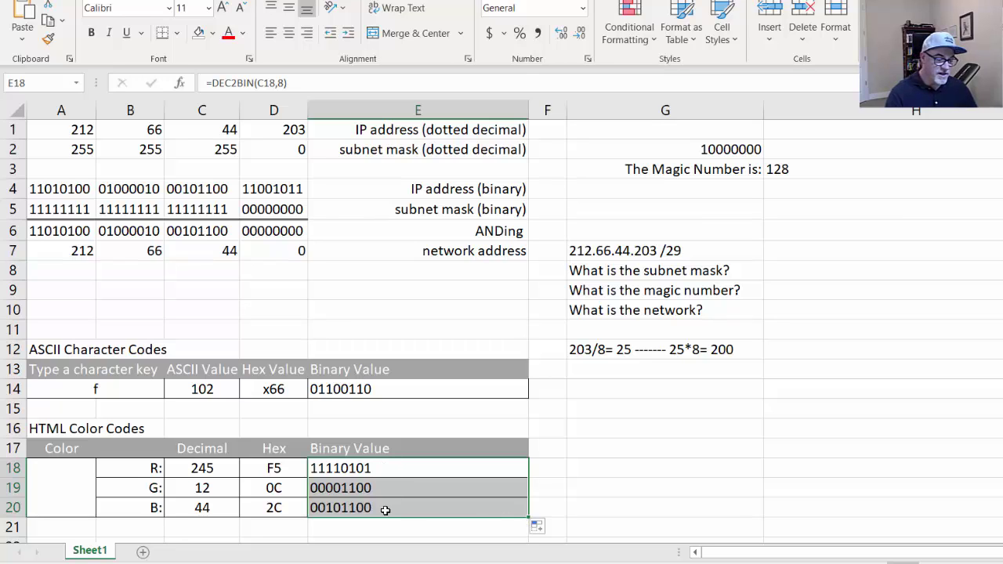
click(376, 467)
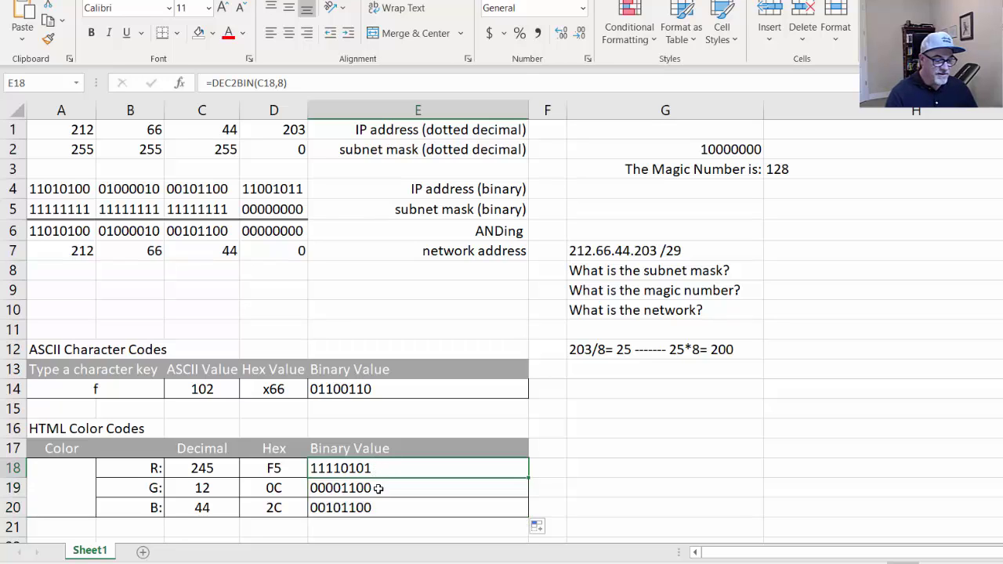
click(376, 487)
click(379, 508)
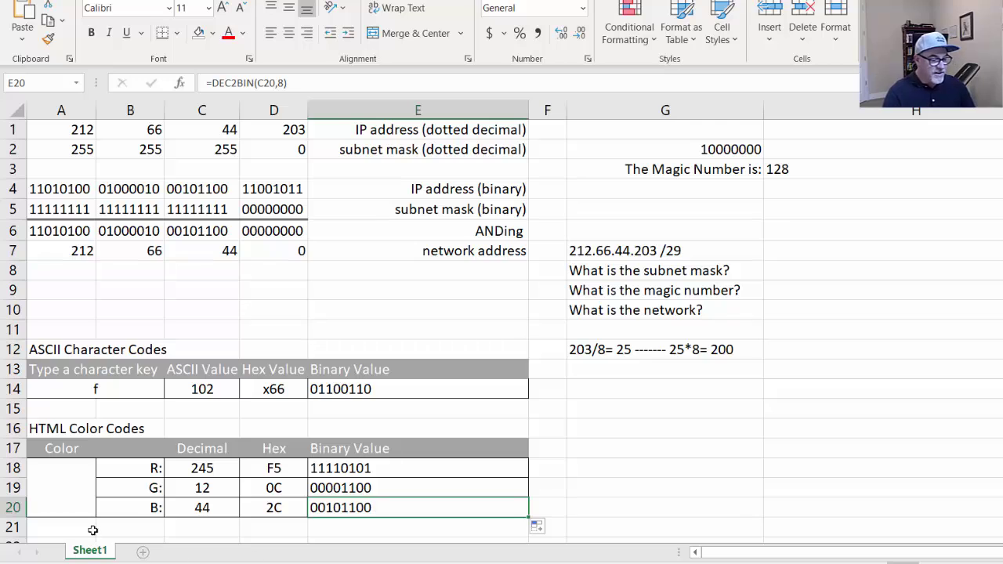
Enter =CONCAT(D18,D19,D20) in merged cell A18 to combine the hex values into F50C2C.
click(62, 487)
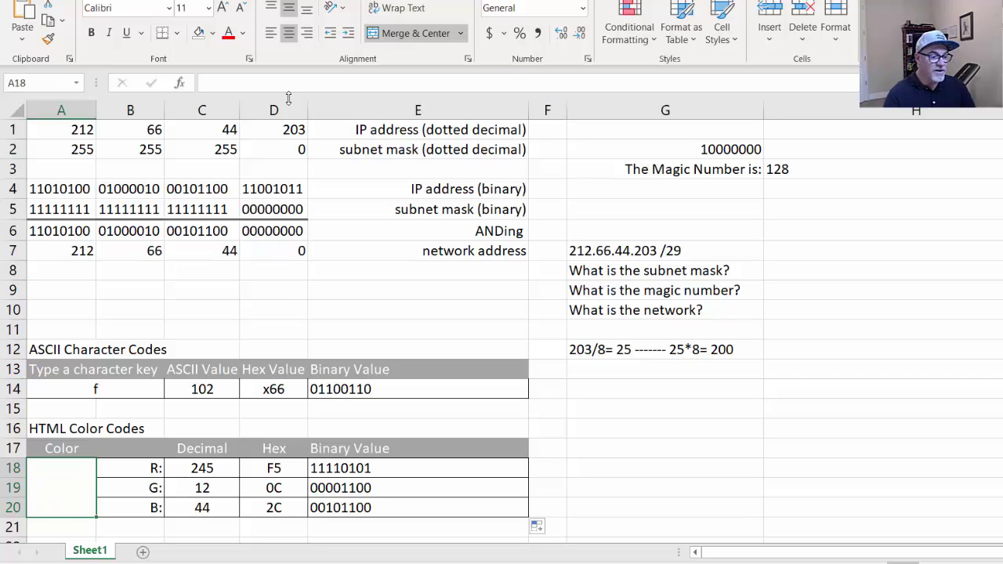
click(255, 84)
text(=)
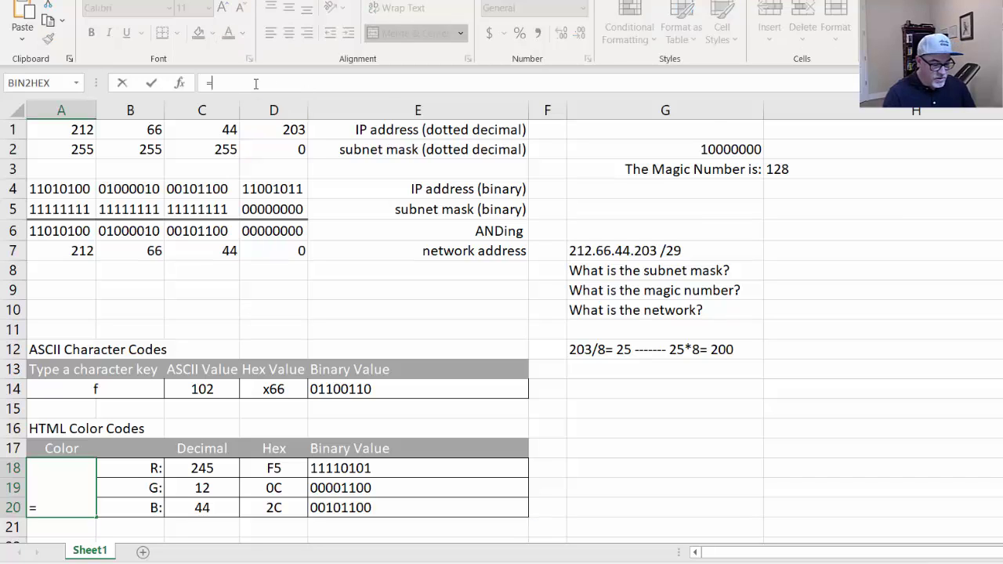
text(CONCAT()
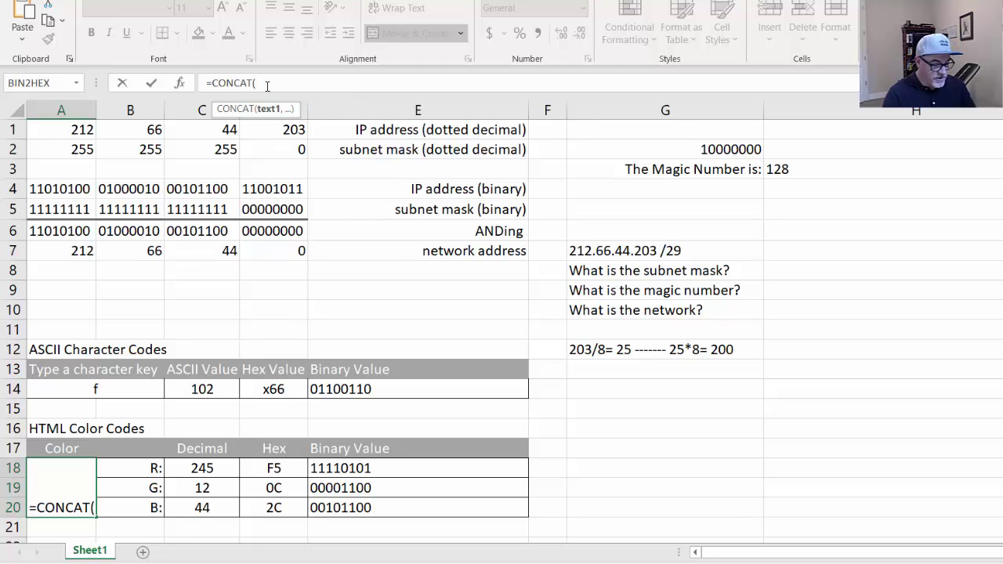
text(D18,D)
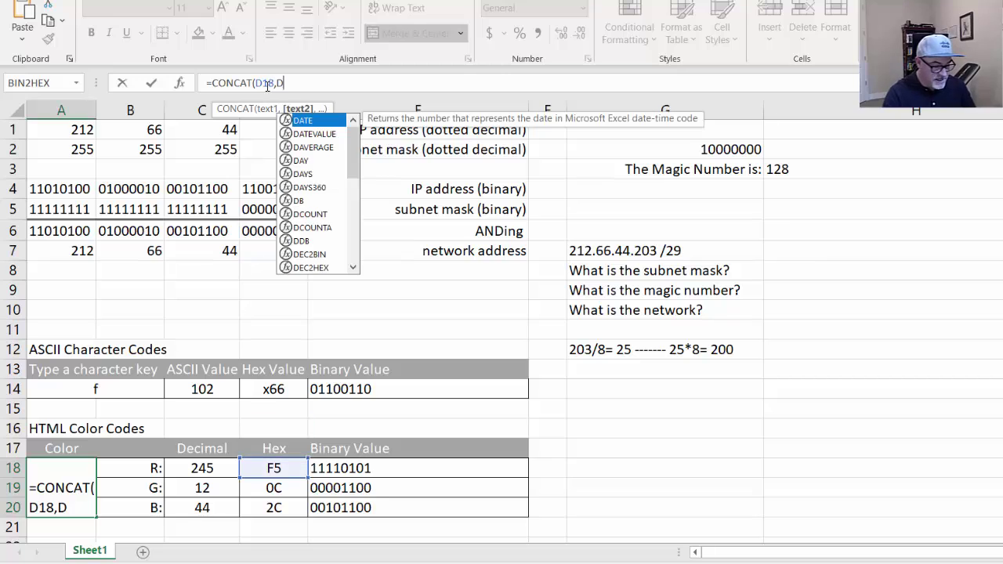
text(19,D20))
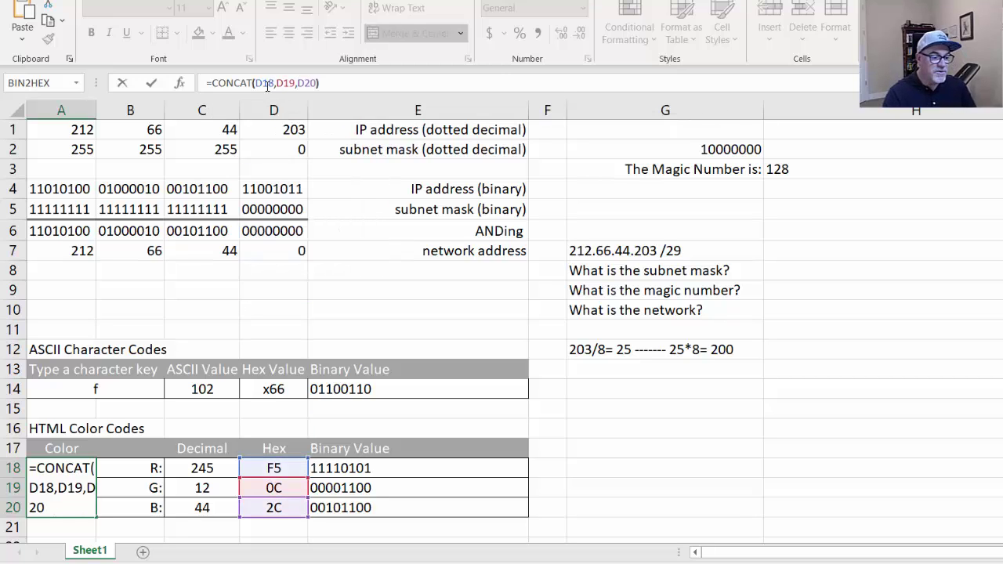
click(152, 83)
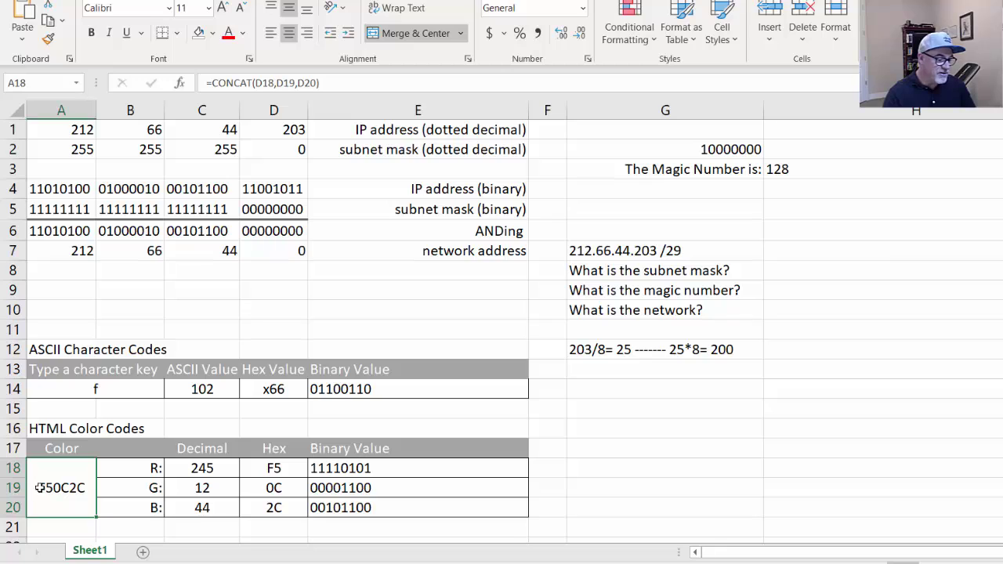
Prefix A18's formula with 0&CHAR(120)& so the Color cell shows 0xF50C2C.
click(214, 83)
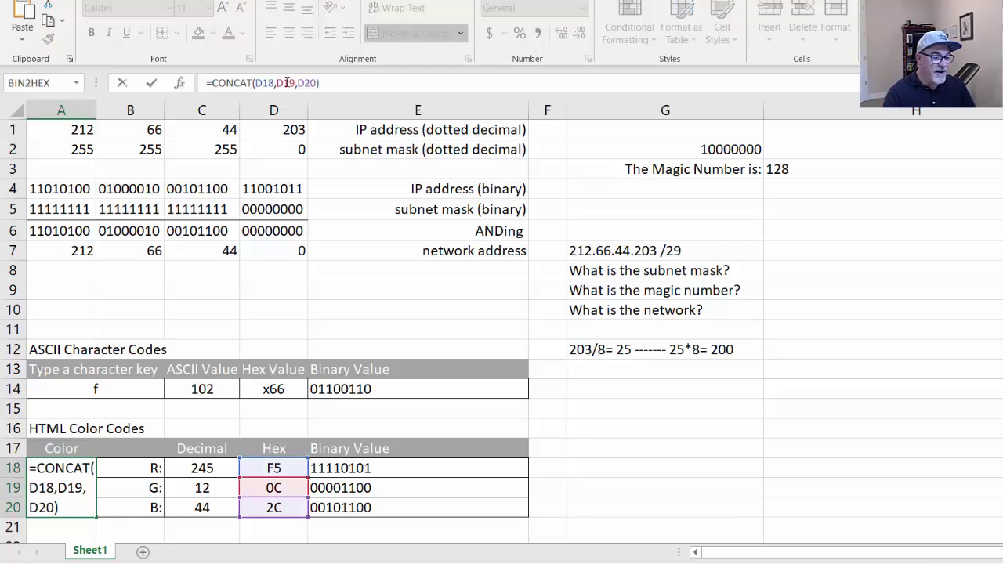
text(0)
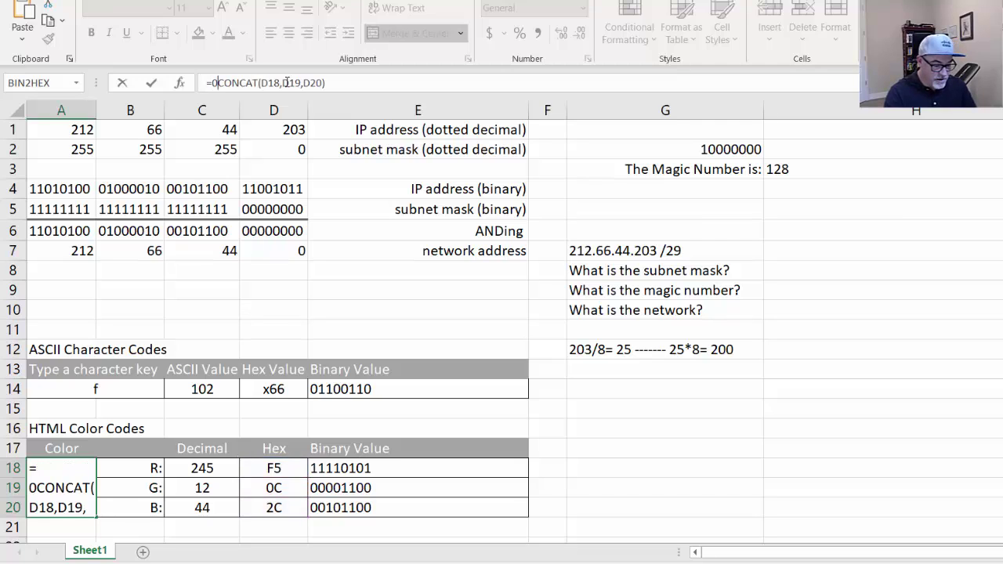
text(&)
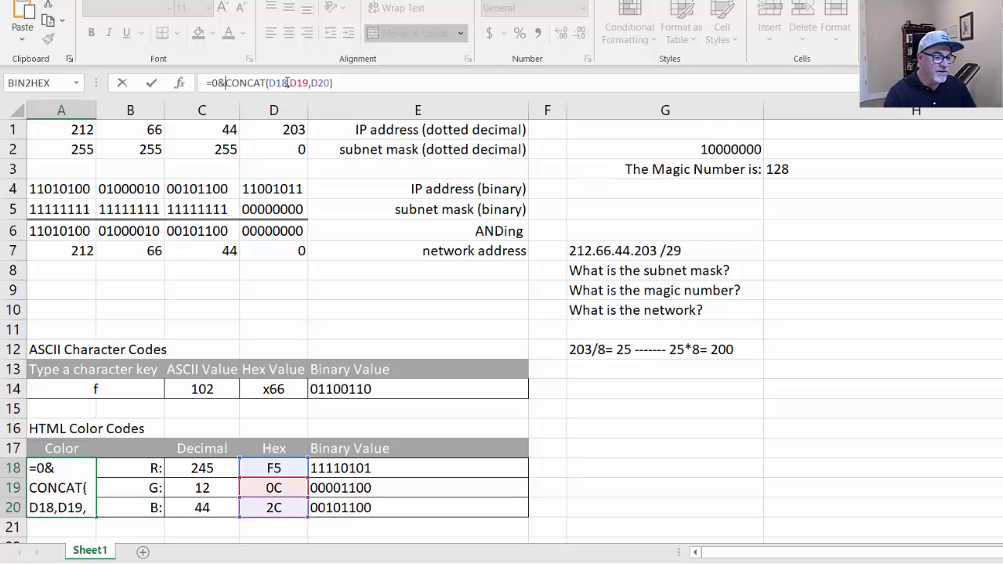
text(CHAR)
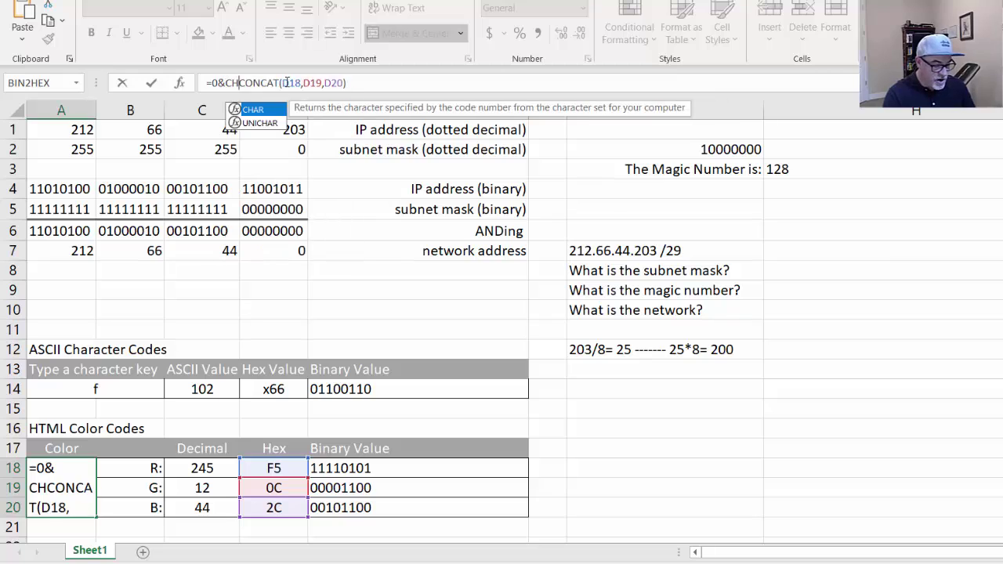
text((120)
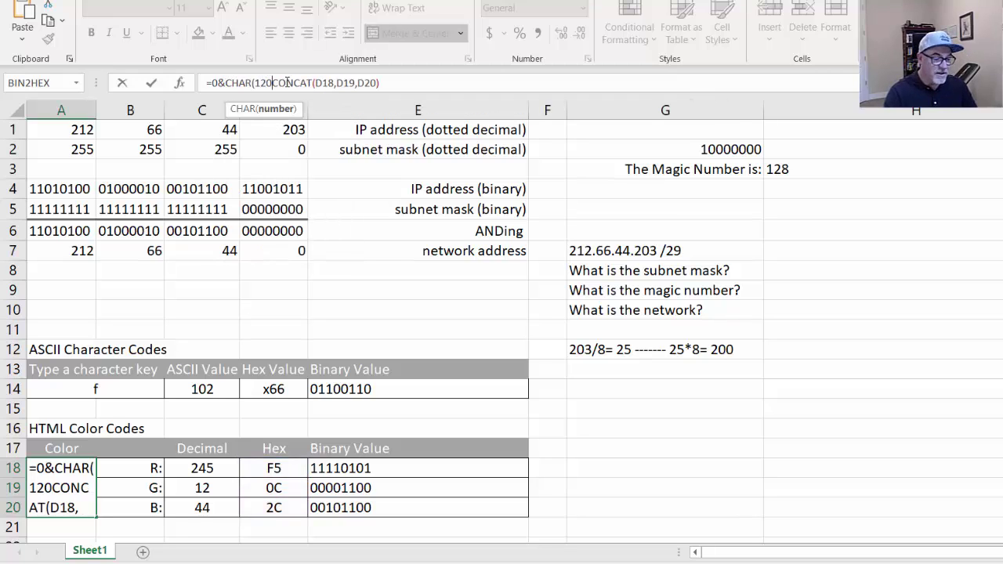
text()&)
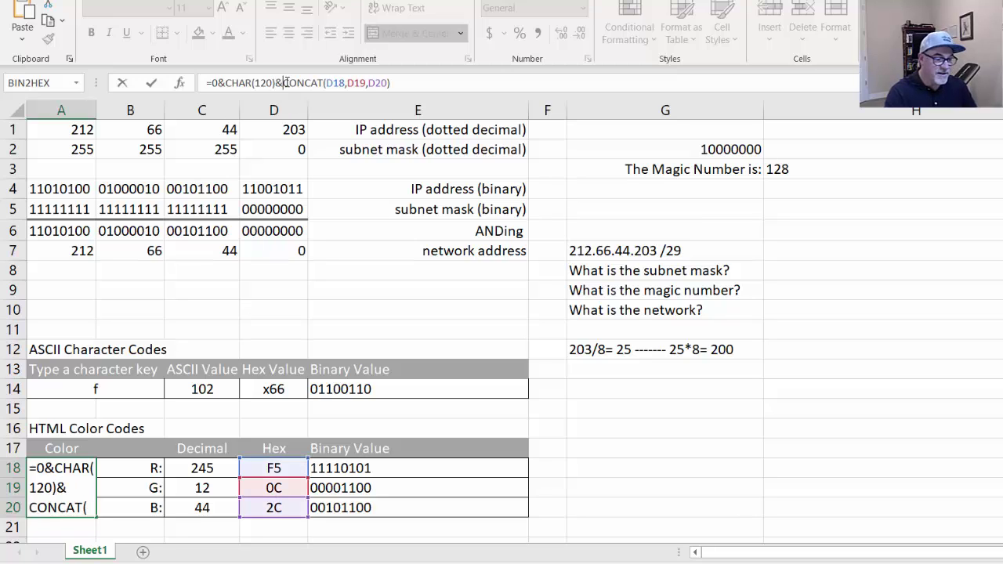
click(151, 84)
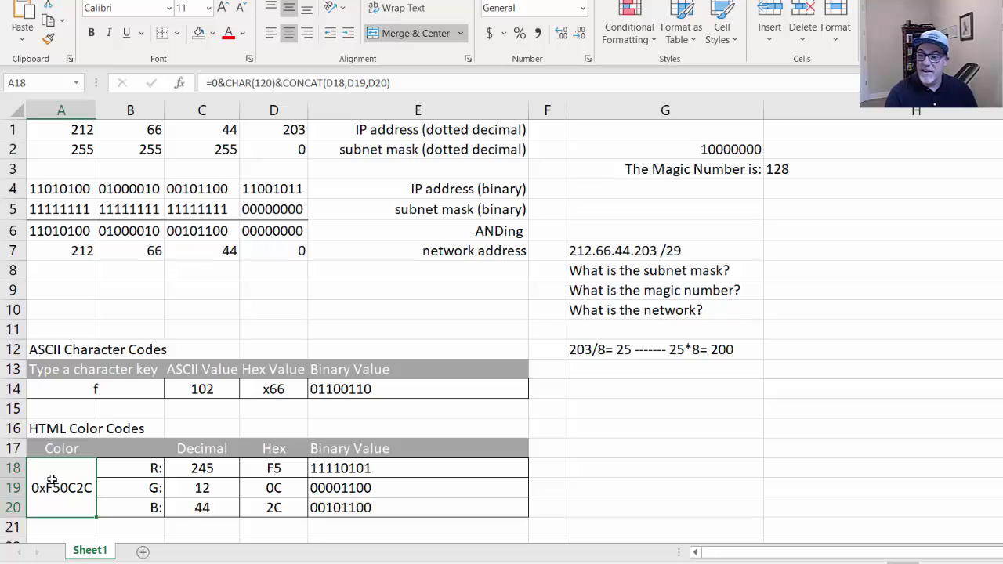
click(140, 471)
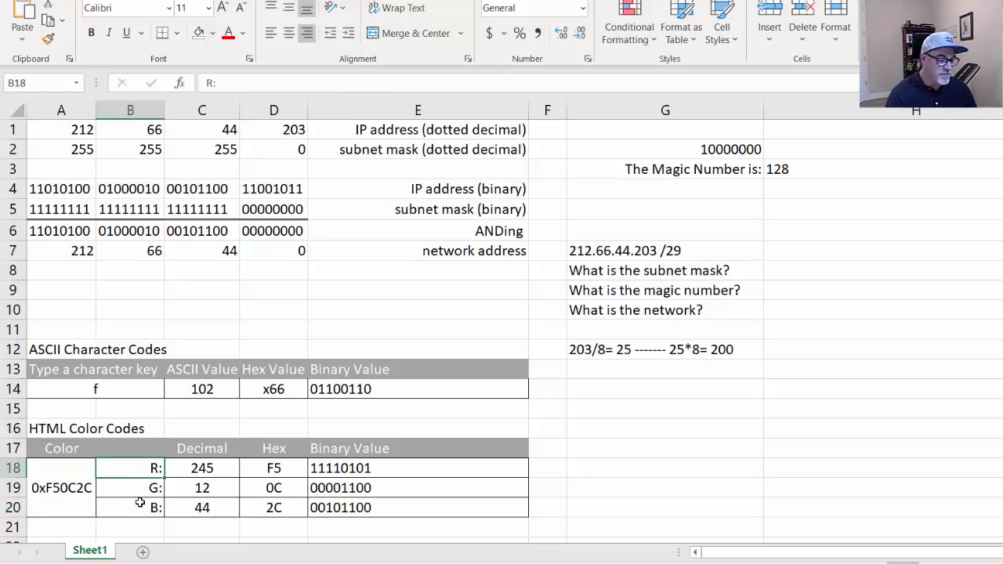
click(69, 509)
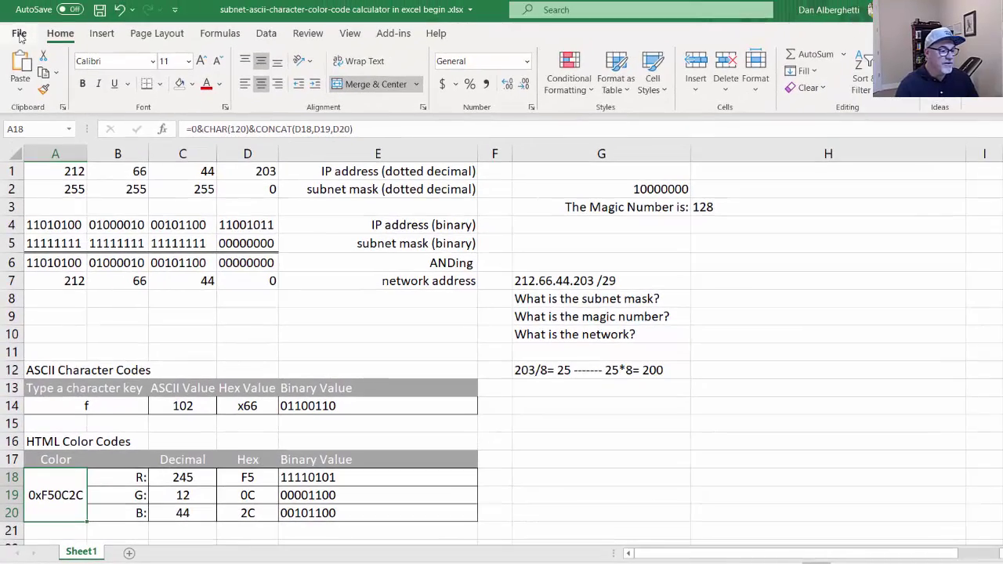
Turn on the Developer tab in Options under Customize Ribbon.
click(20, 35)
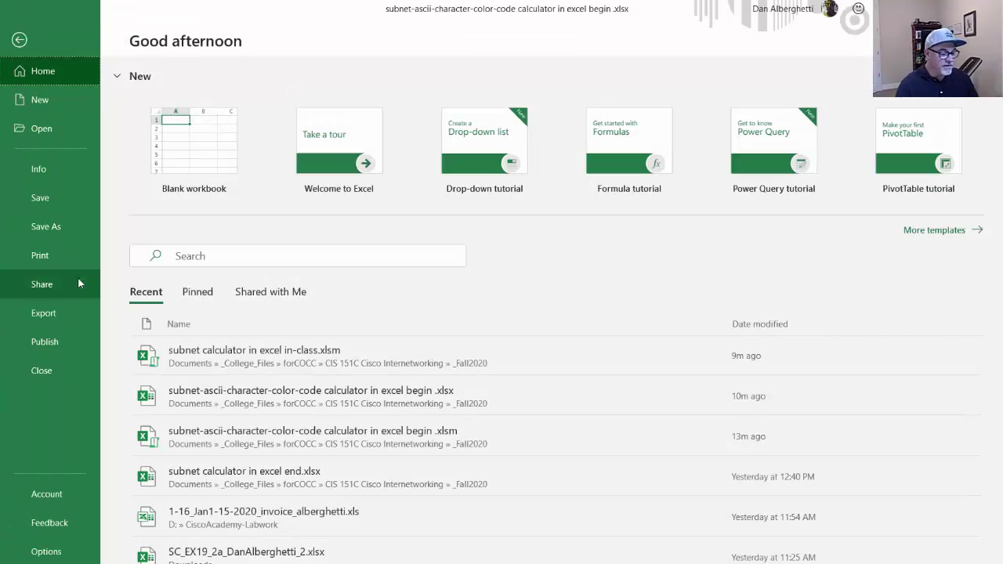
click(55, 554)
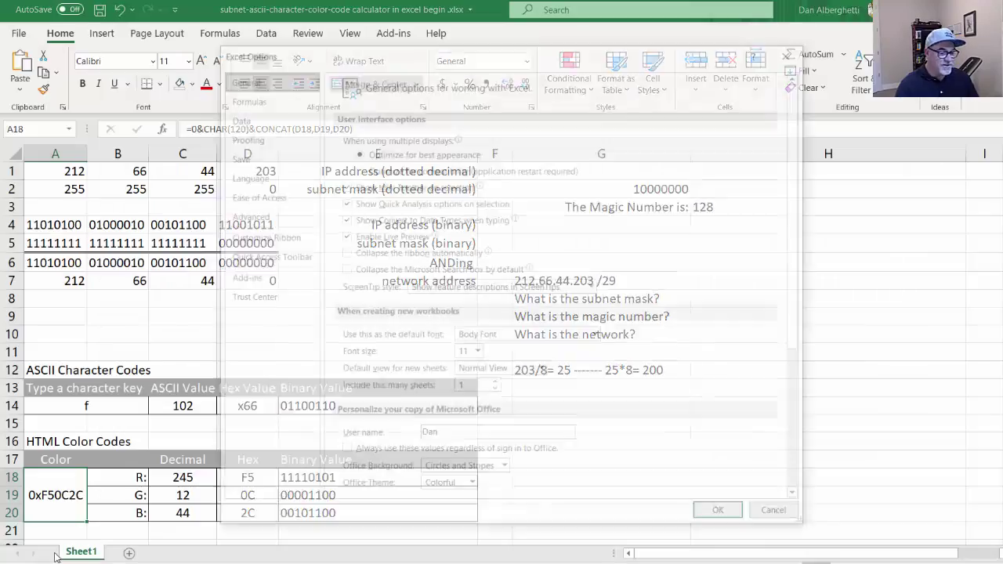
drag(464, 52, 435, 42)
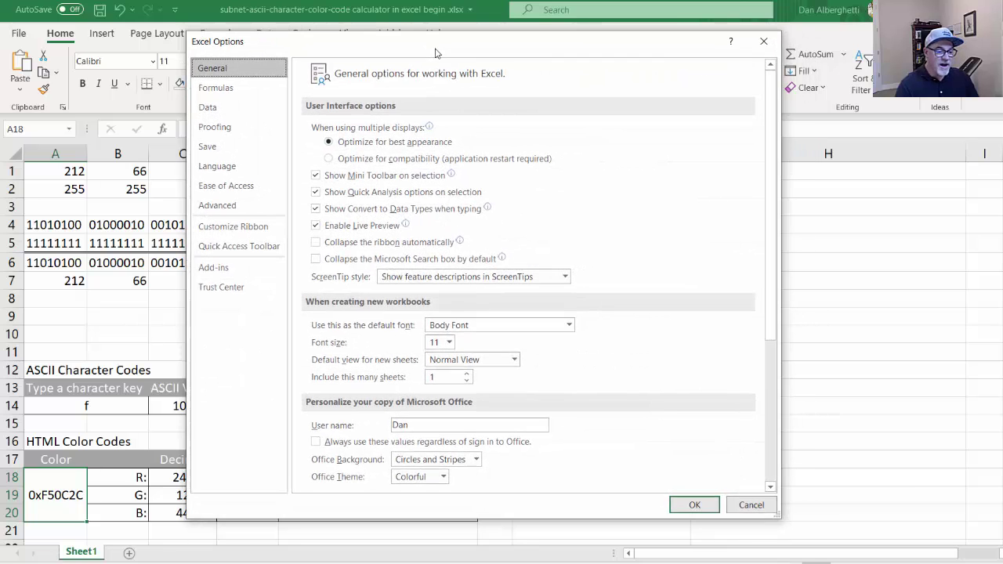
click(240, 227)
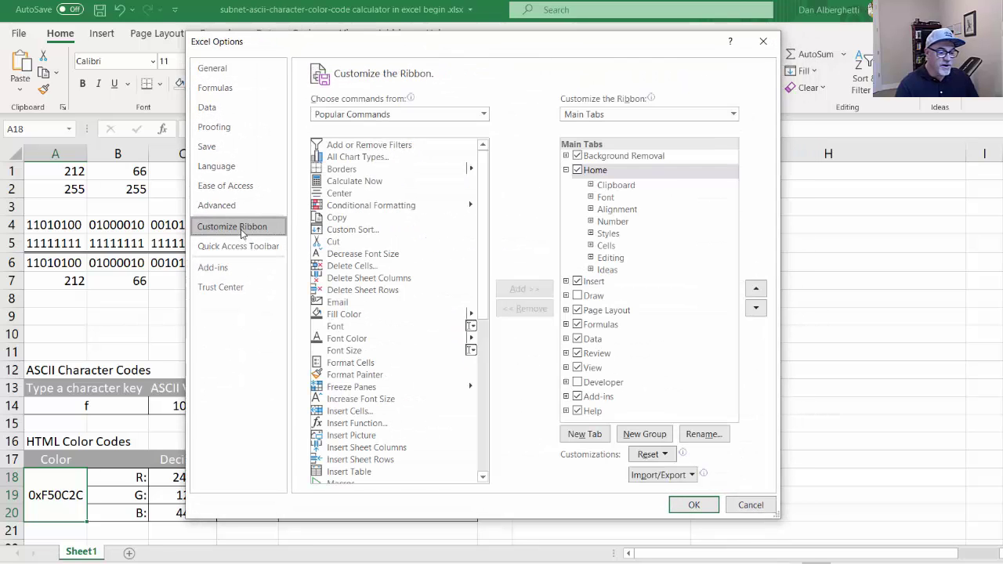
click(578, 383)
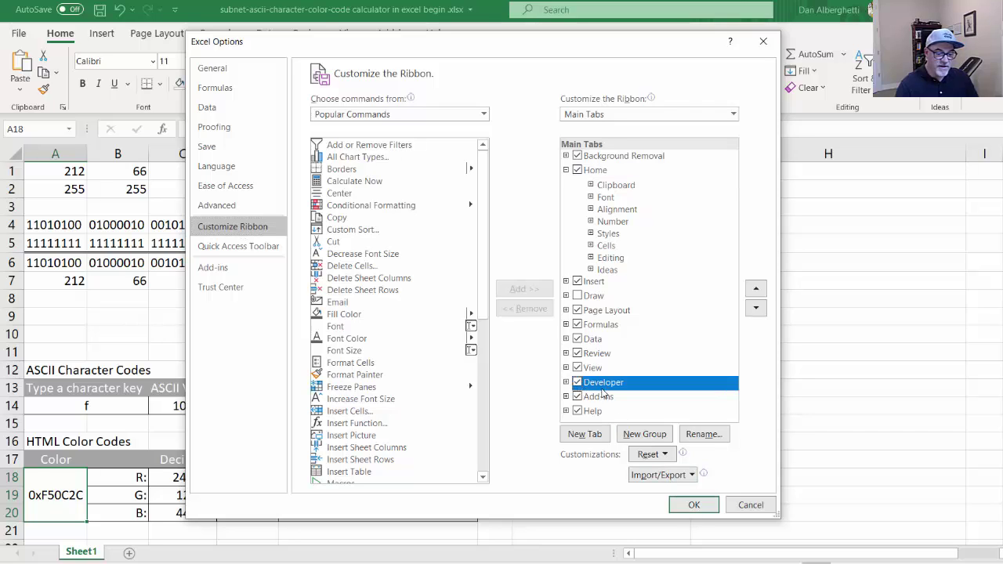
click(694, 506)
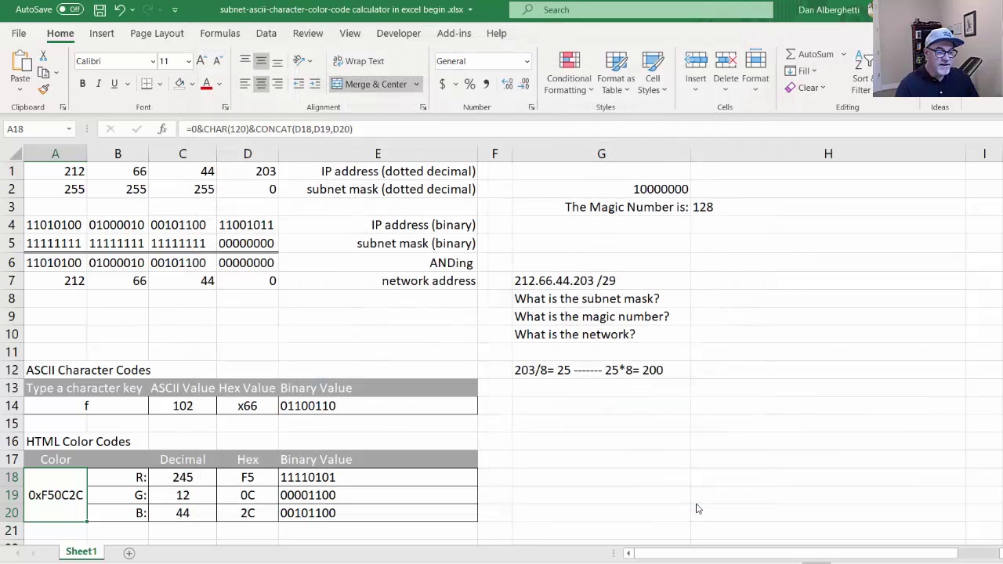
Draw an ActiveX command button, CommandButton1, beside rows 18–20 of the colour table.
click(398, 34)
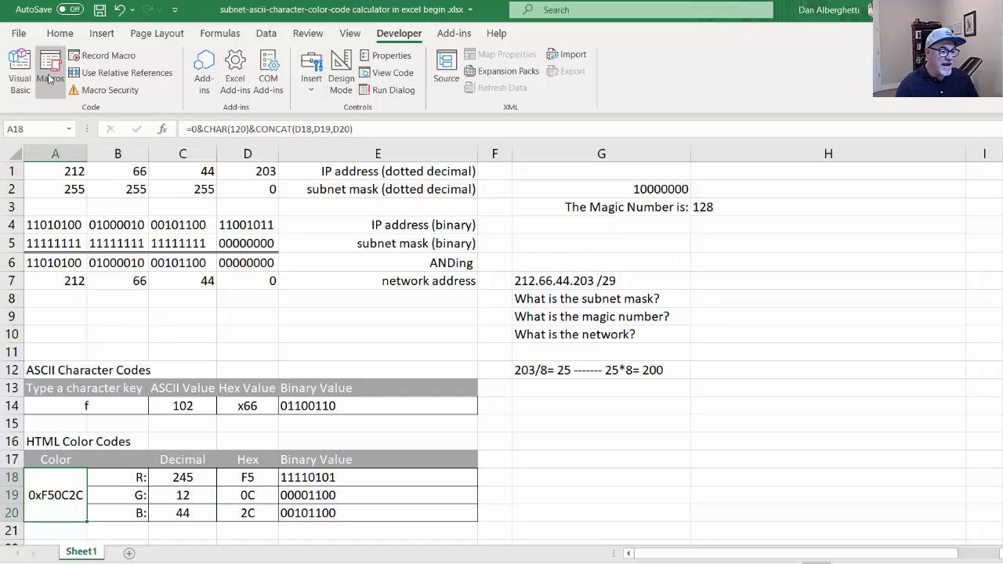
click(312, 93)
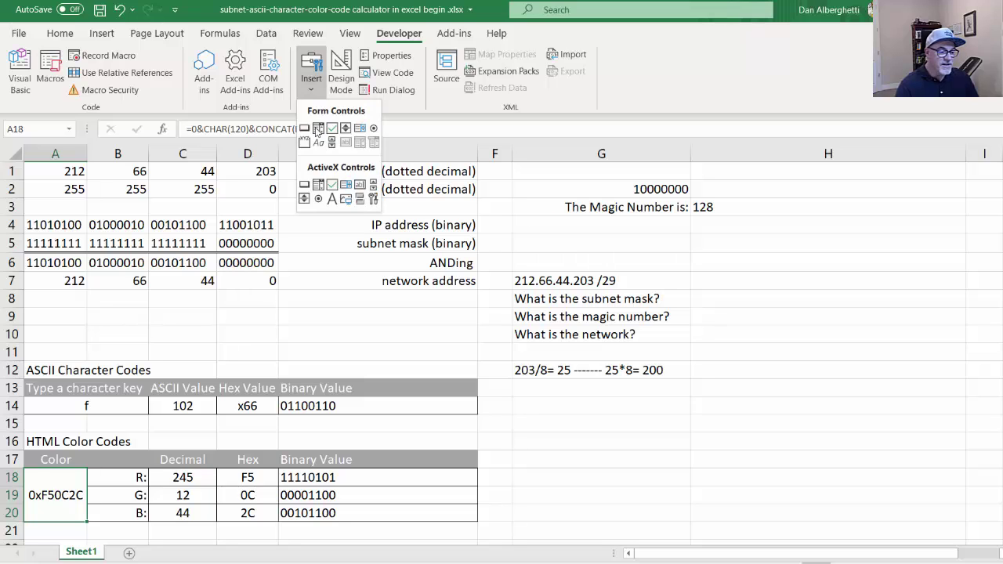
click(304, 189)
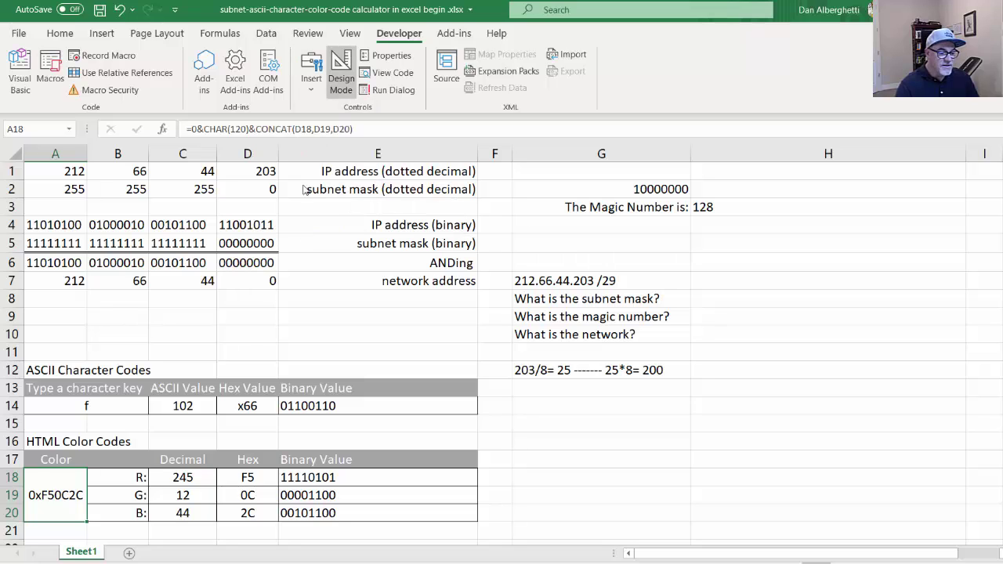
drag(494, 461, 678, 516)
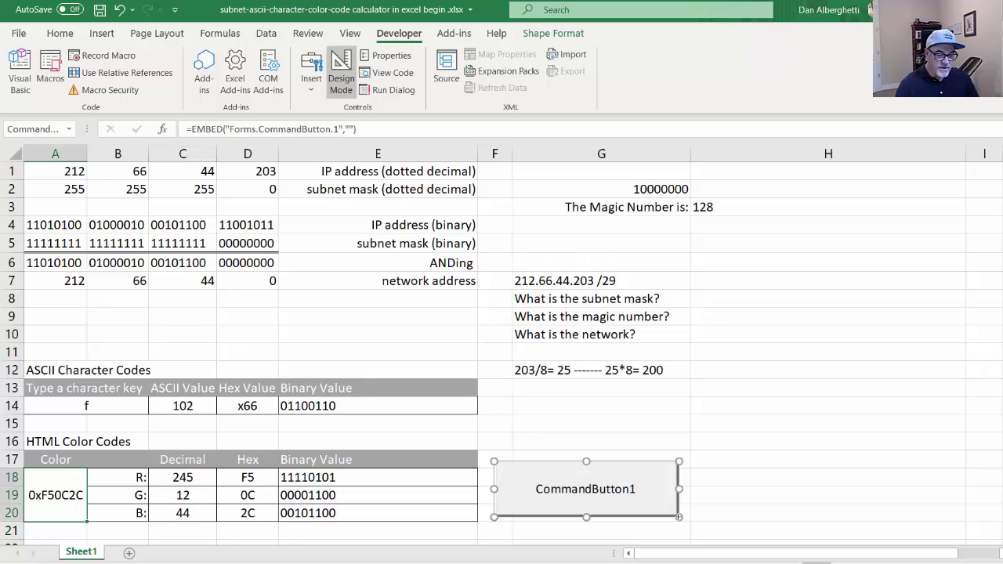
Change the button's caption from CommandButton1 to 'Set Color'.
right_click(603, 492)
mouse_move(658, 417)
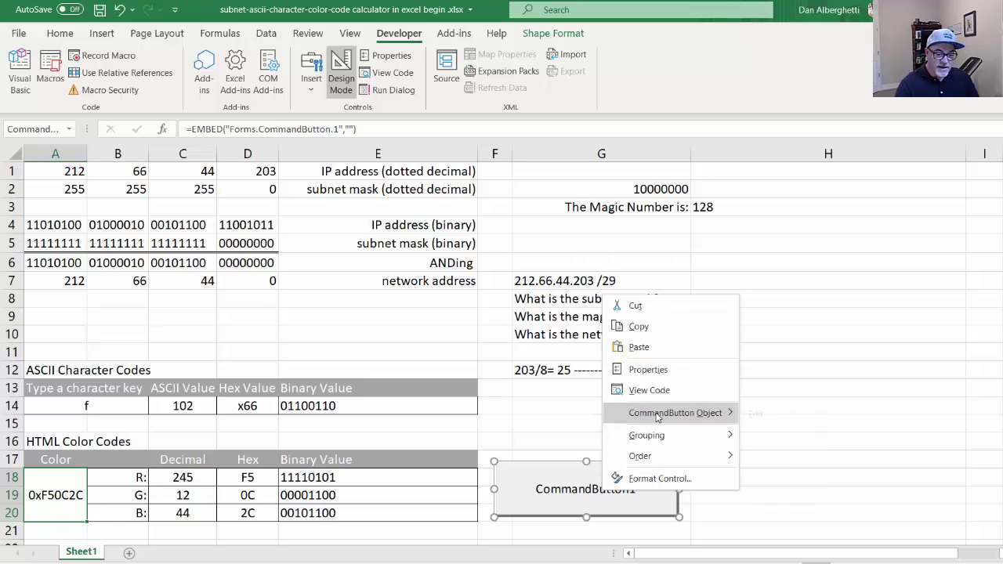
click(796, 420)
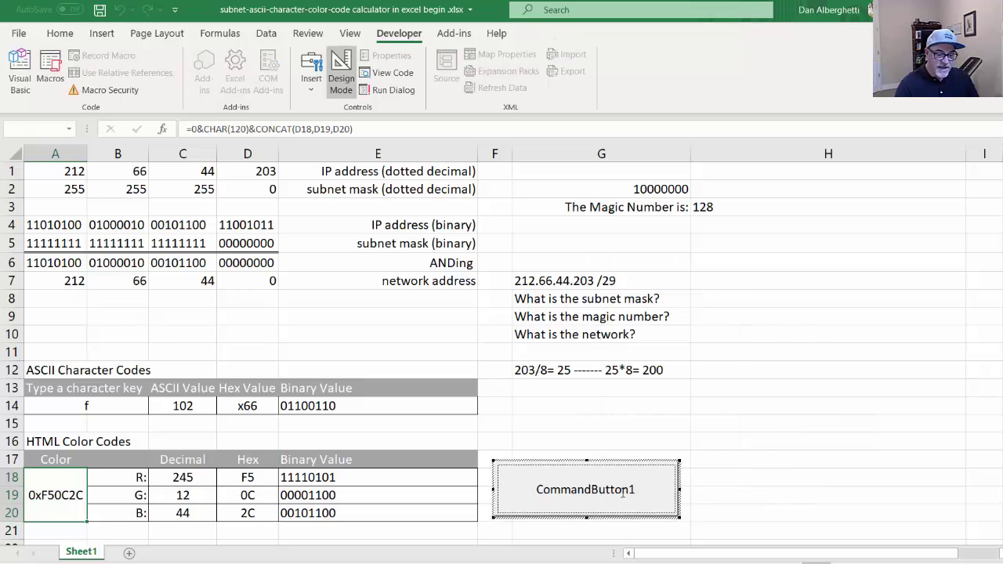
key(BackSpace)
key(BackSpace)
key(BackSpace)
key(BackSpace)
key(BackSpace)
key(BackSpace)
key(BackSpace)
key(BackSpace)
key(BackSpace)
key(BackSpace)
key(BackSpace)
key(BackSpace)
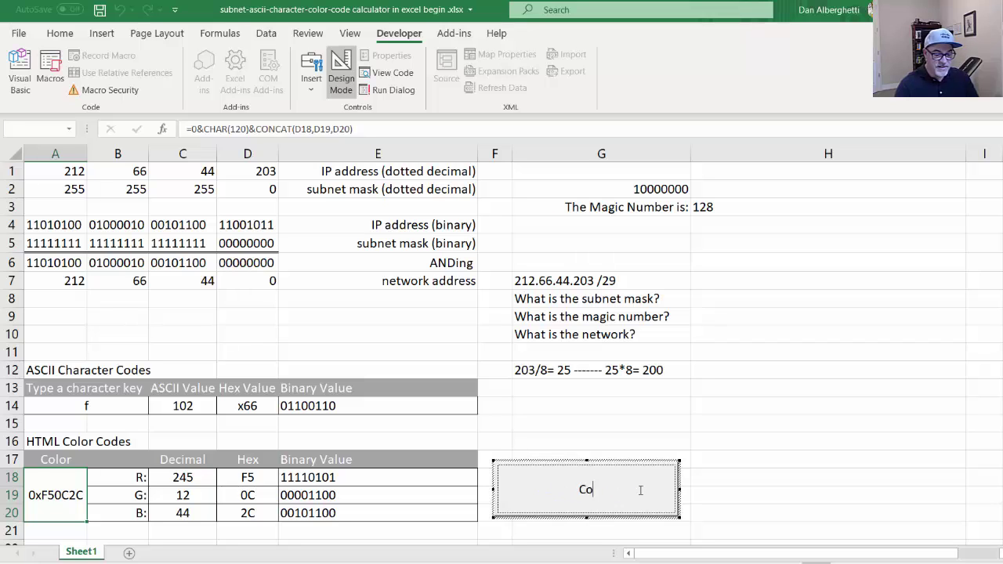
key(BackSpace)
key(BackSpace)
text(Set)
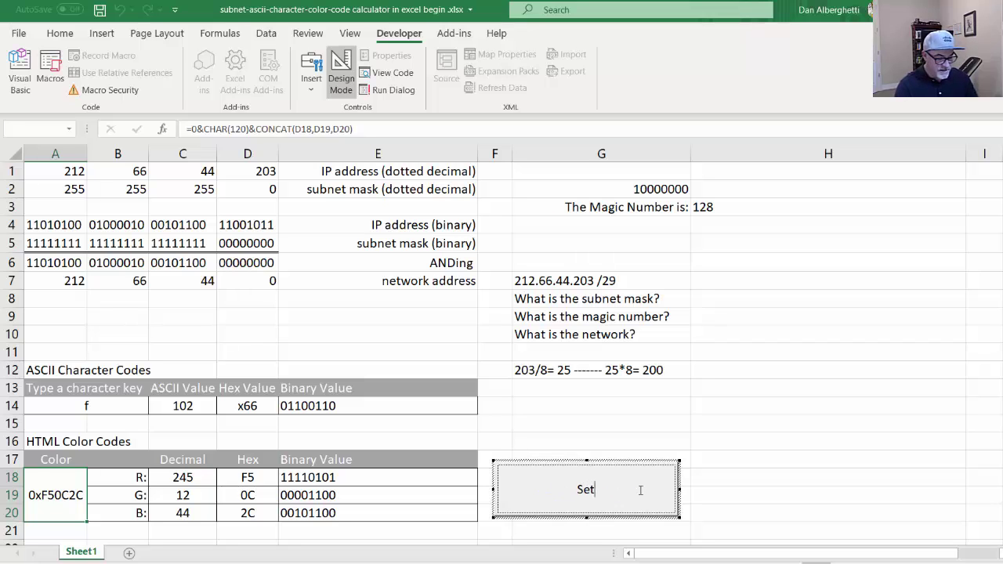
text( Color)
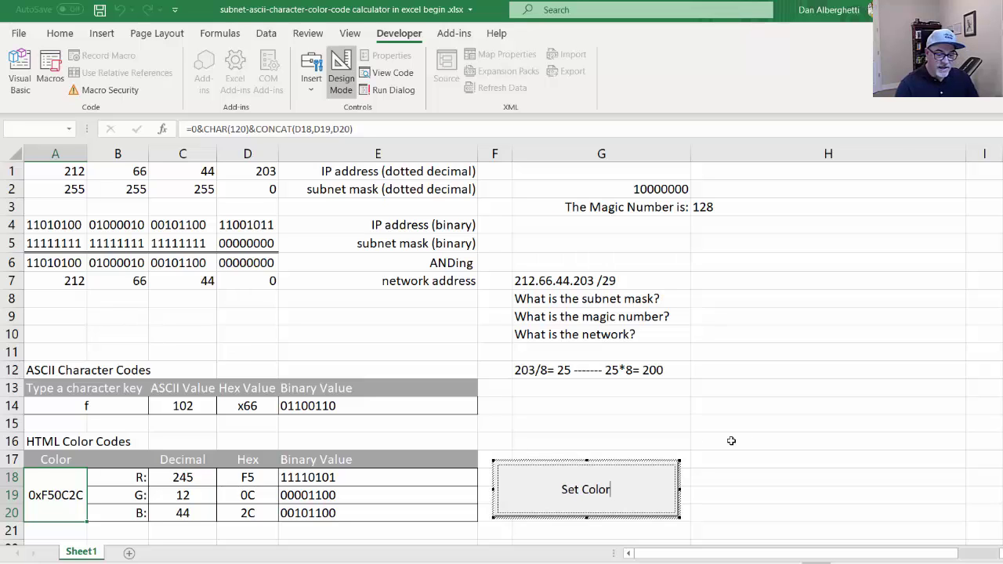
click(697, 432)
click(597, 495)
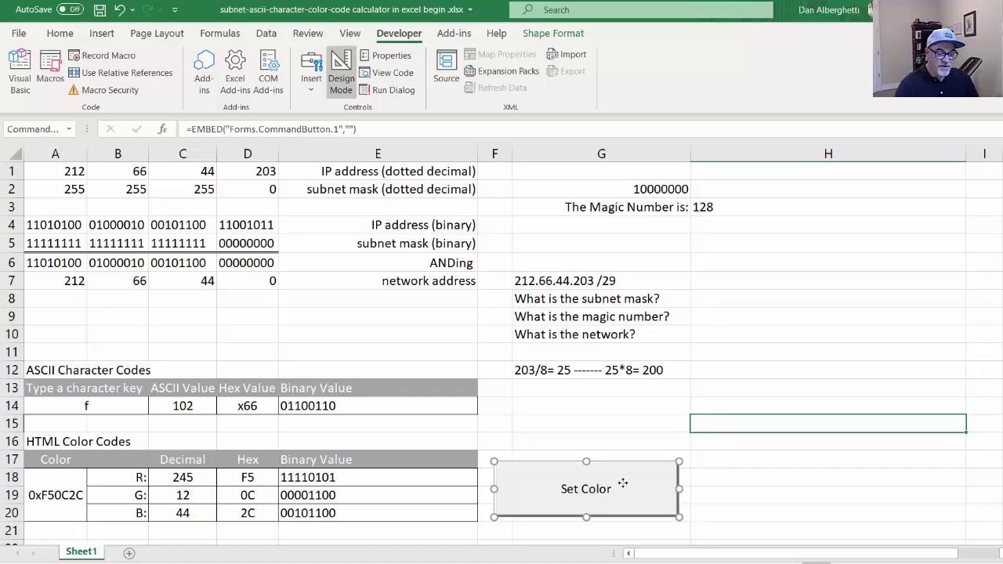
In the button's Click procedure, paste Range("A18").Interior.Color = RGB(Range("C18"), Range("C19"), Range("C20")).
right_click(623, 487)
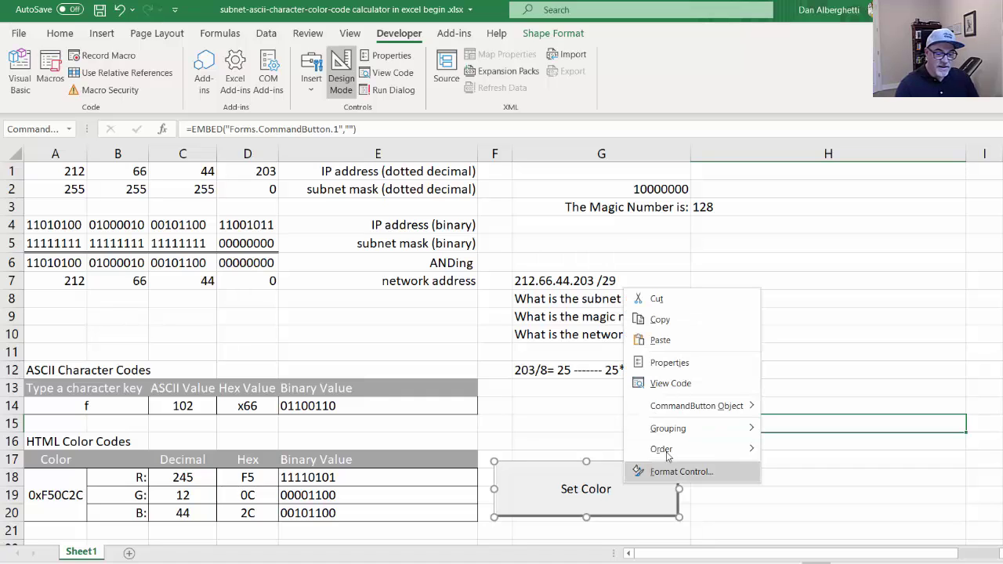
click(671, 383)
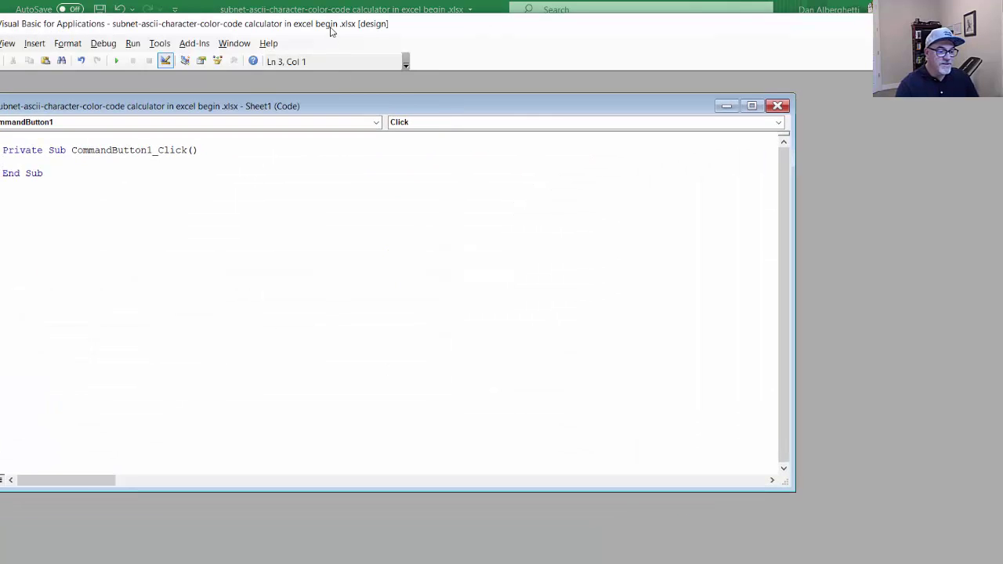
drag(317, 29, 387, 28)
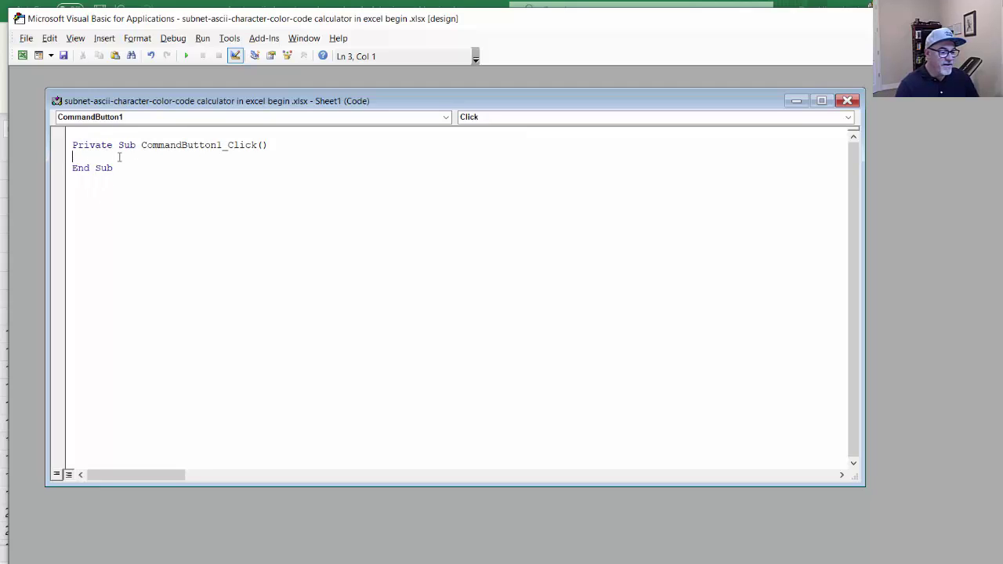
key(Return)
key(Return)
key(Up)
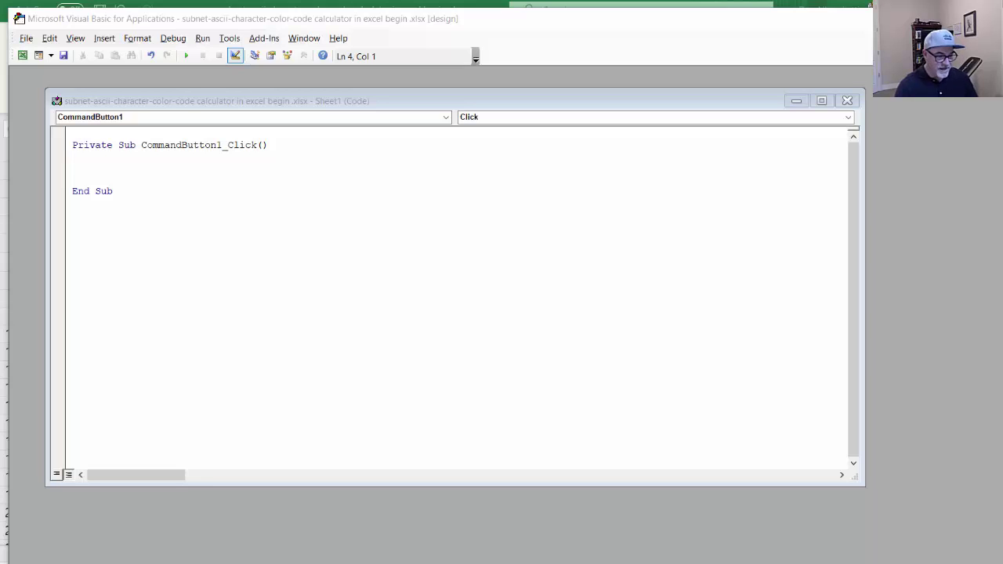
click(87, 167)
text(Range("A18").Interior.Color = RGB(Range("C18"), Range("C19"), Range("C20")))
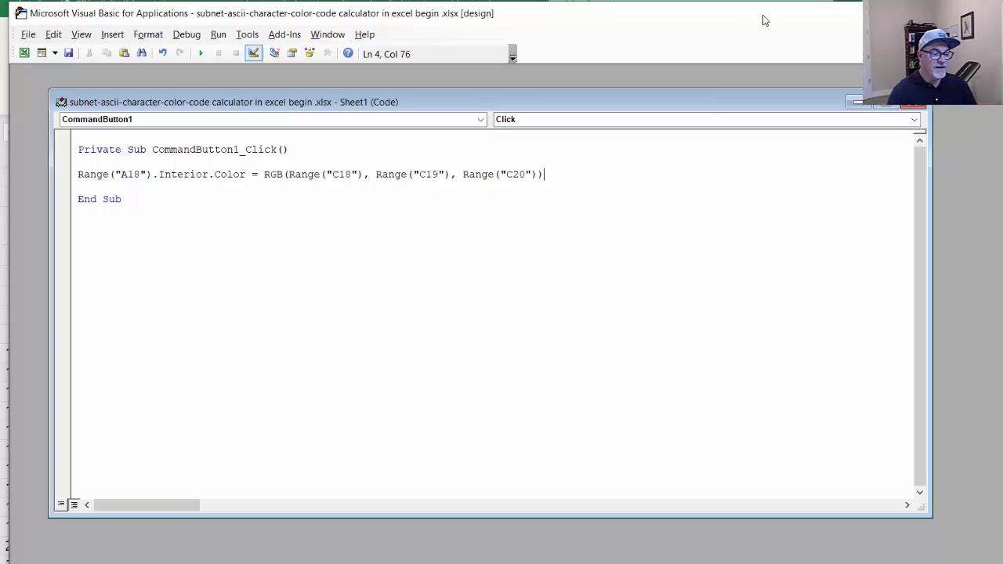
drag(764, 20, 563, 111)
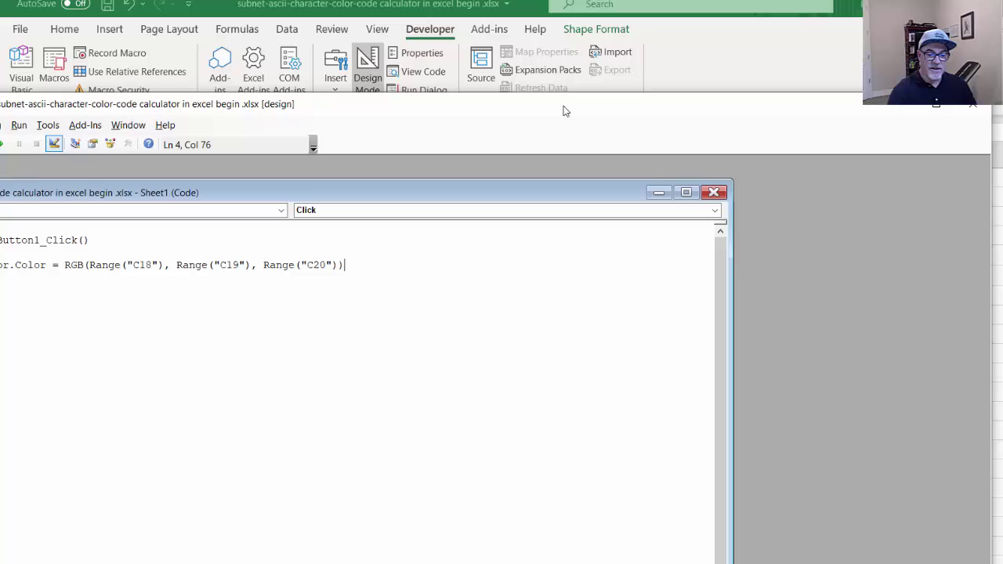
Leave Design Mode and run Set Color to fill A18 with the current RGB colour.
click(974, 104)
click(590, 451)
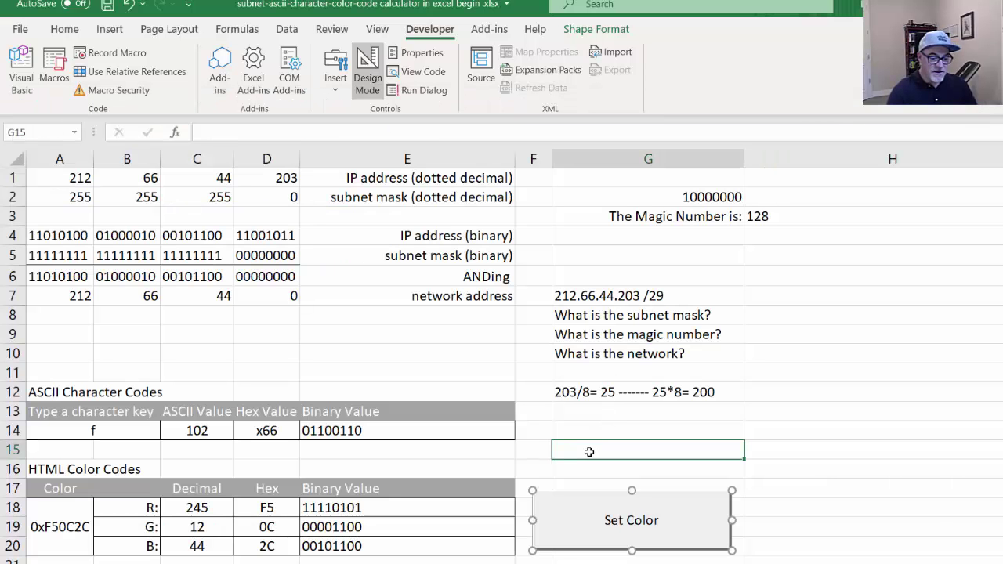
click(570, 536)
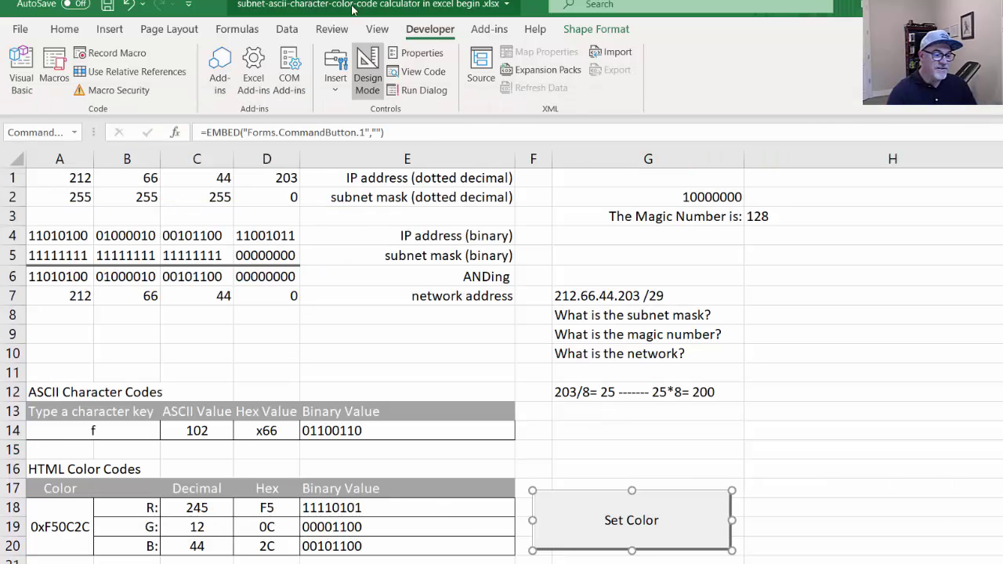
click(366, 73)
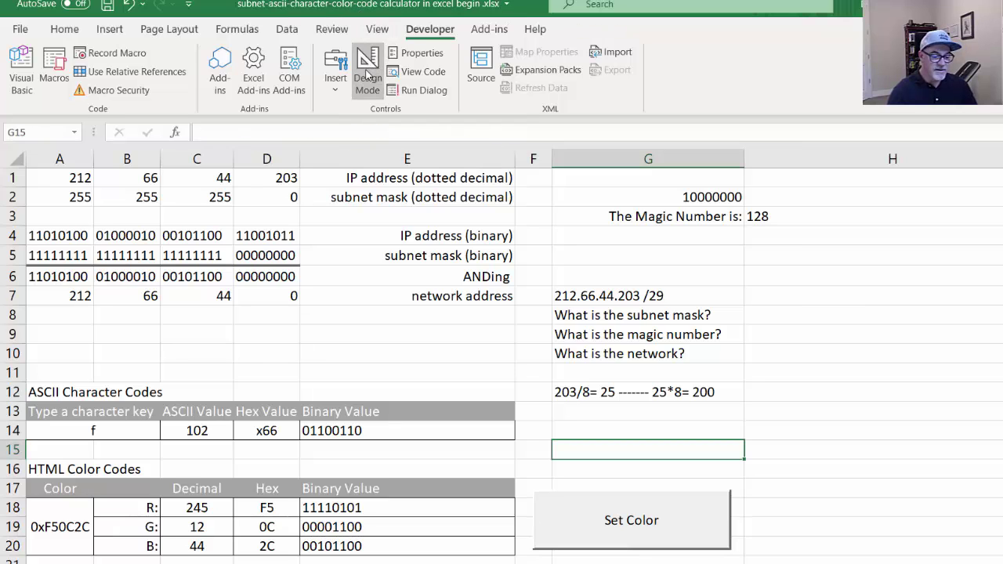
click(592, 533)
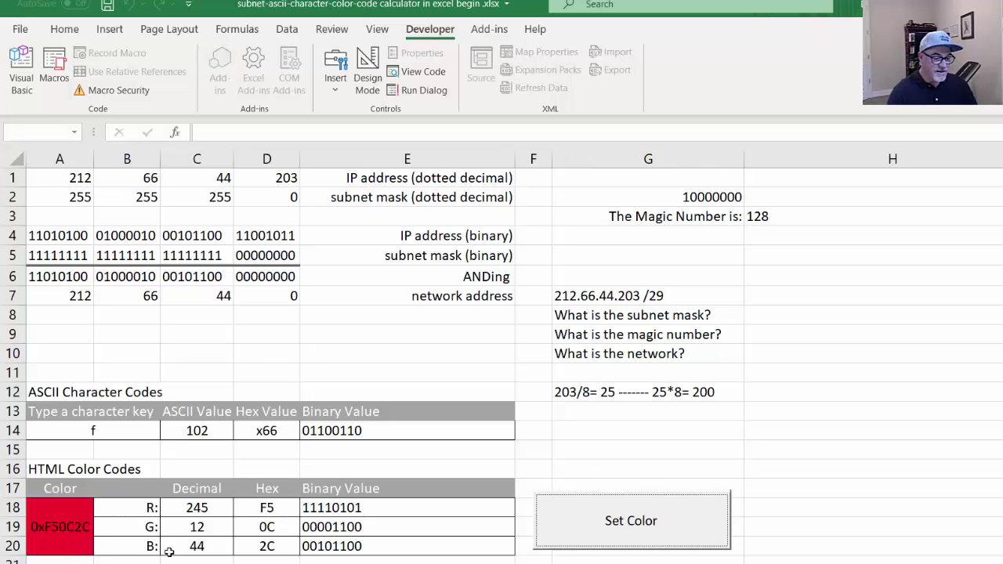
Change red in C18 to 22 and blue in C20 to 244, recolouring A18 each time.
click(202, 508)
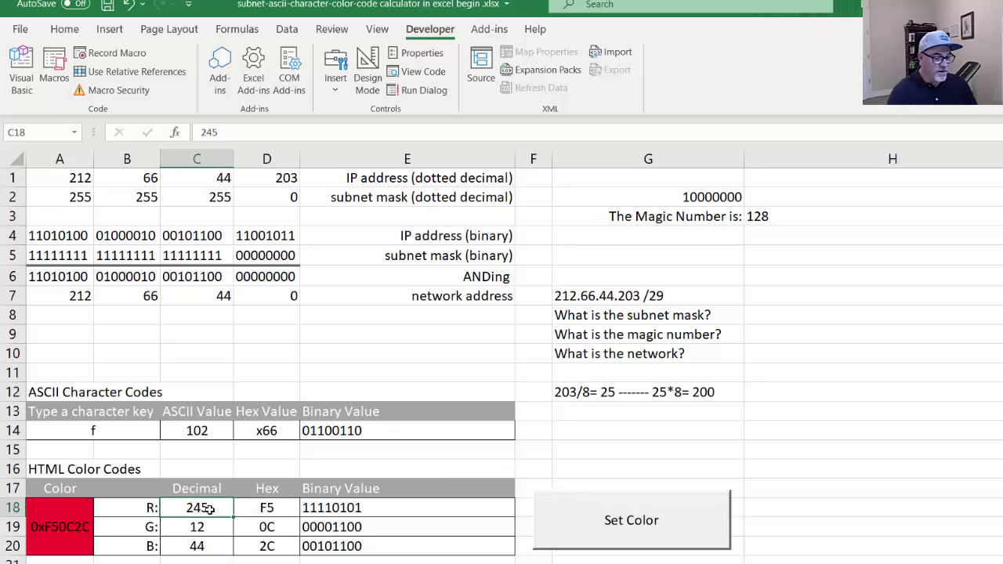
text(22)
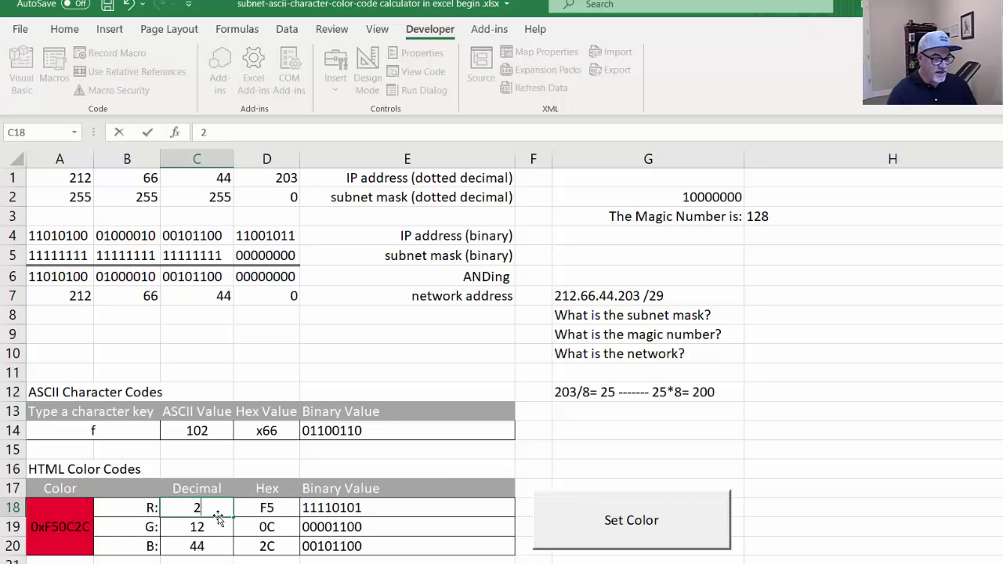
click(607, 523)
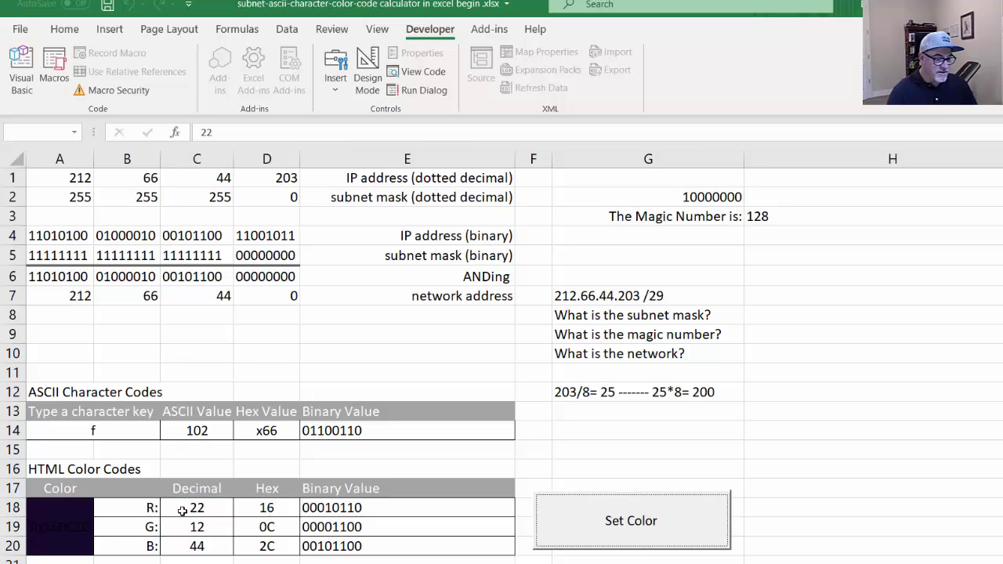
click(188, 546)
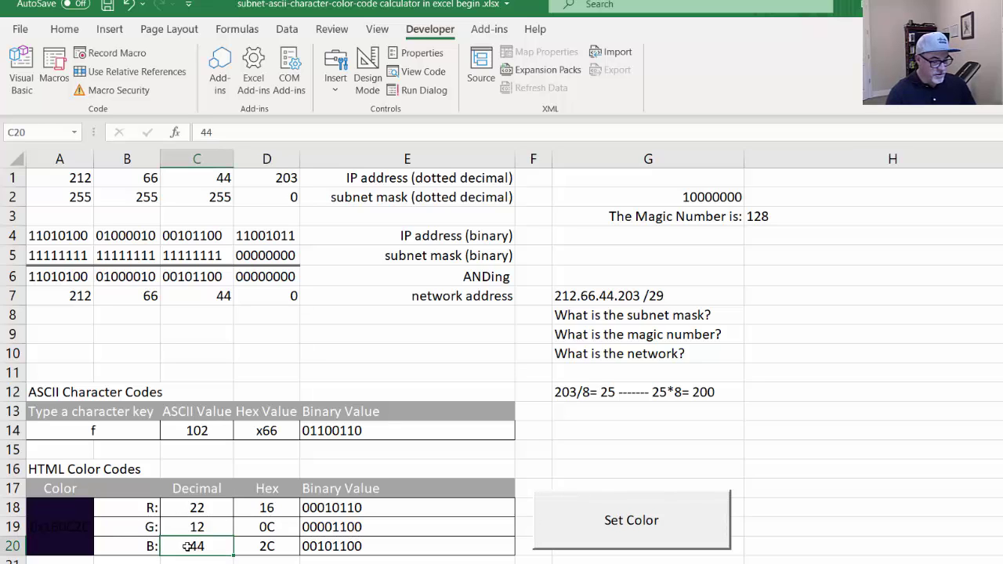
text(244)
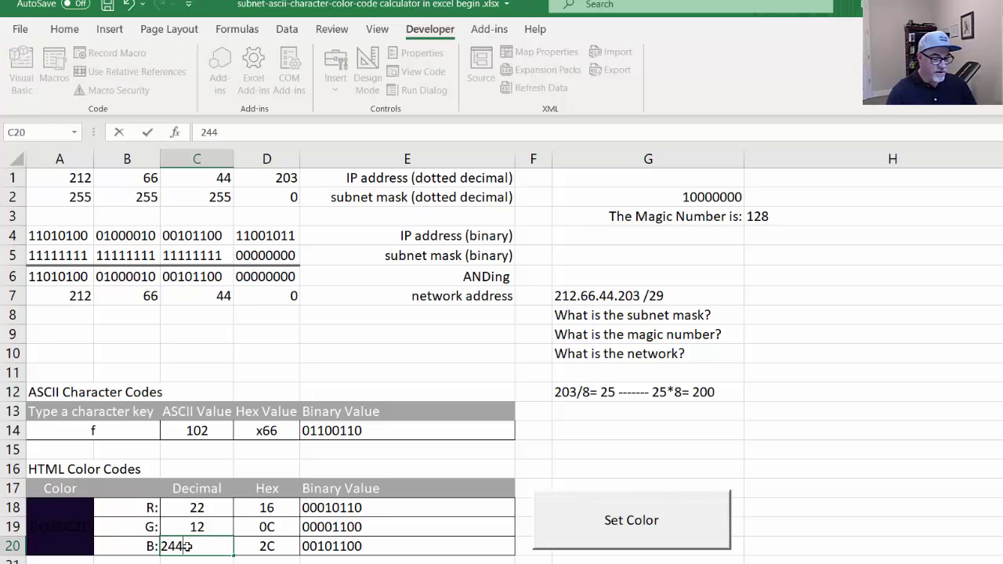
click(337, 560)
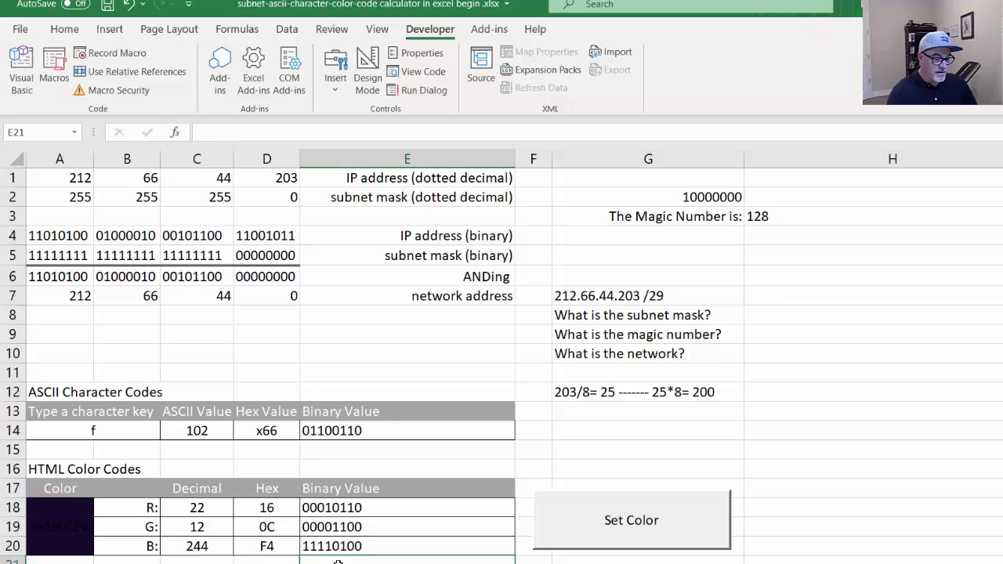
click(589, 529)
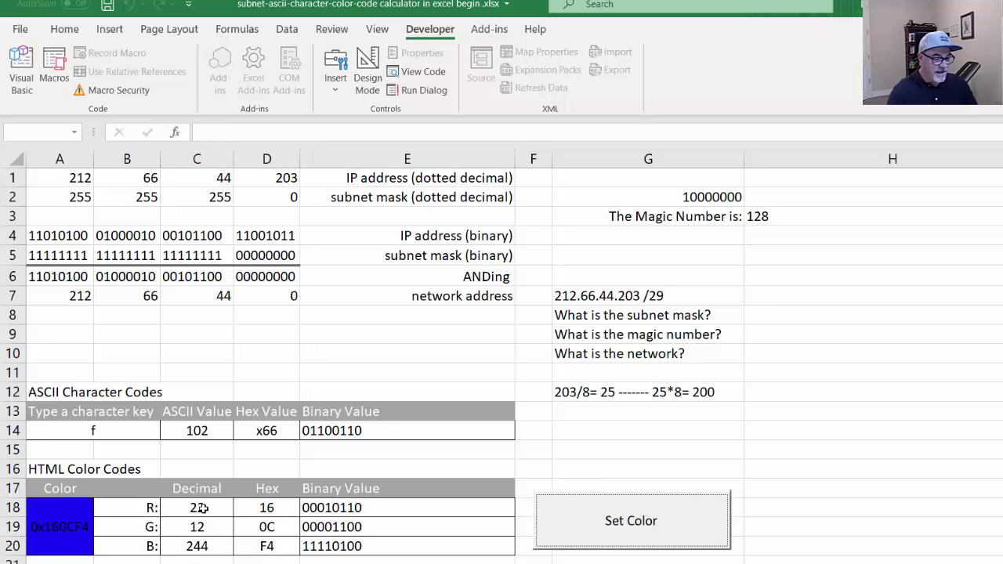
Change green in C19 to 133 and rerun Set Color, turning A18 blue (0x1685F4).
click(206, 532)
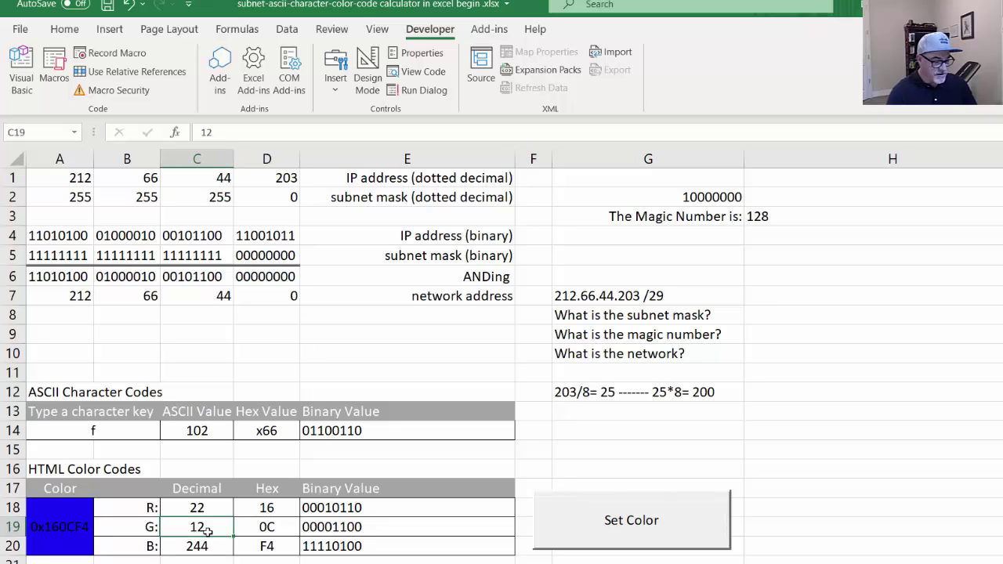
text(133)
click(407, 561)
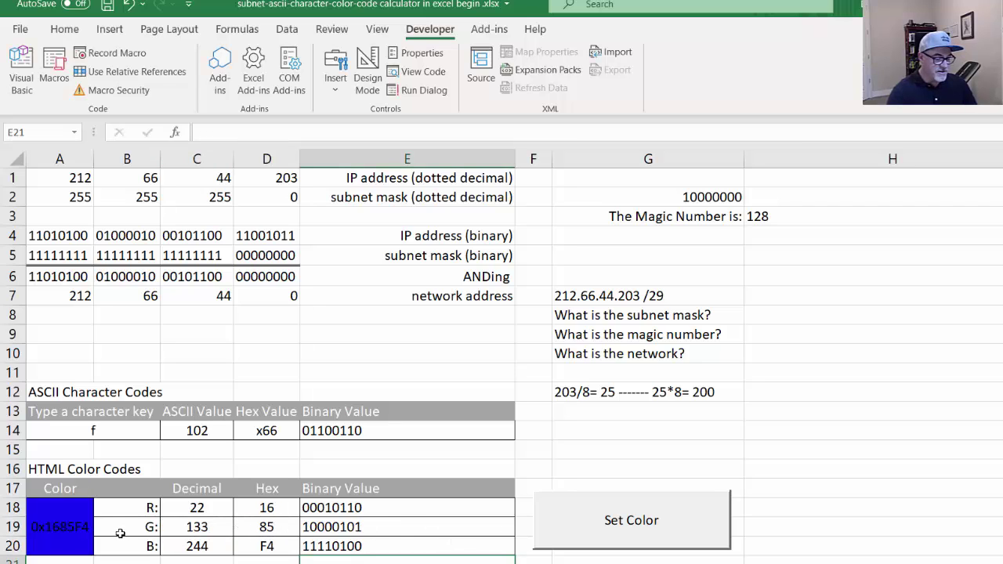
click(579, 526)
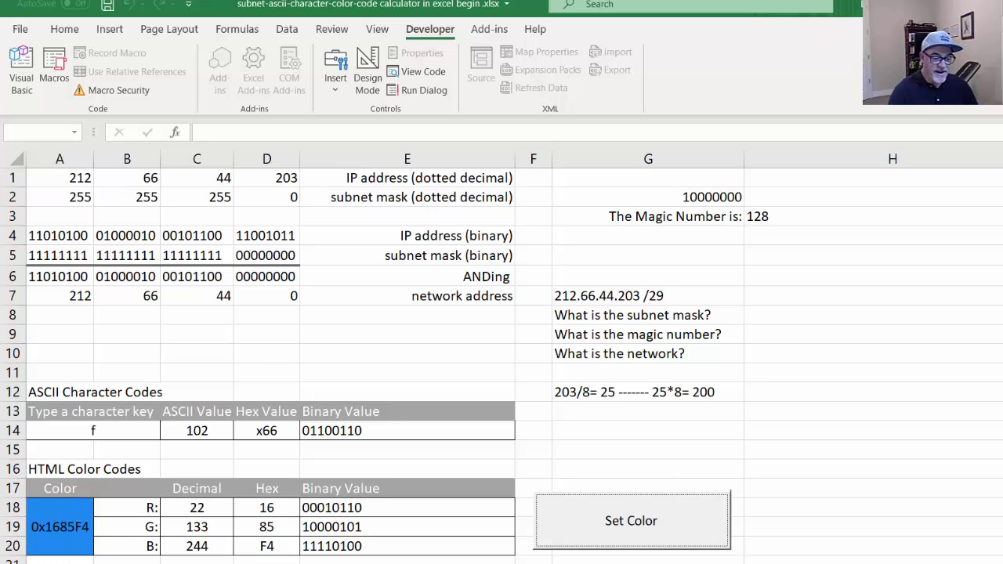
click(204, 505)
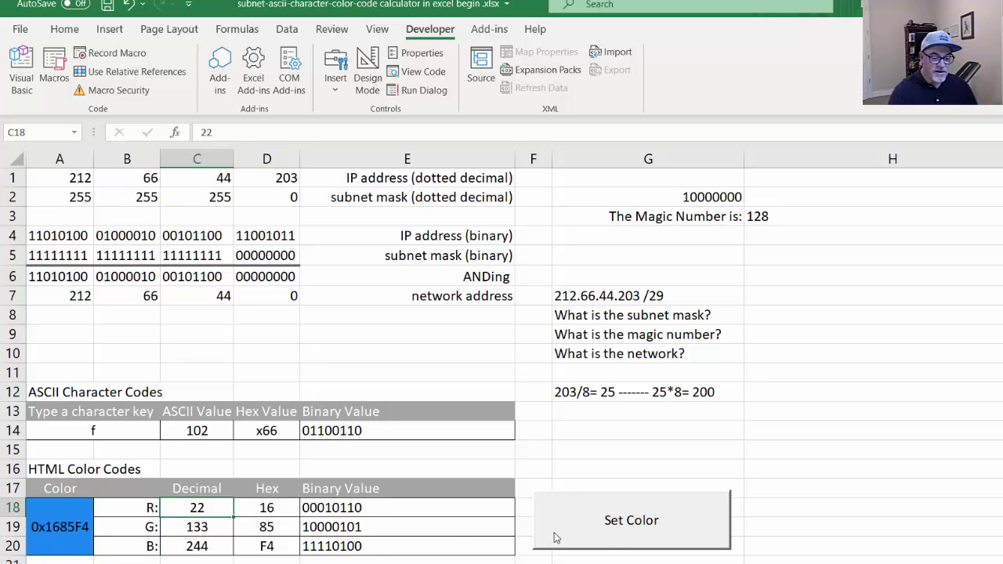
click(616, 537)
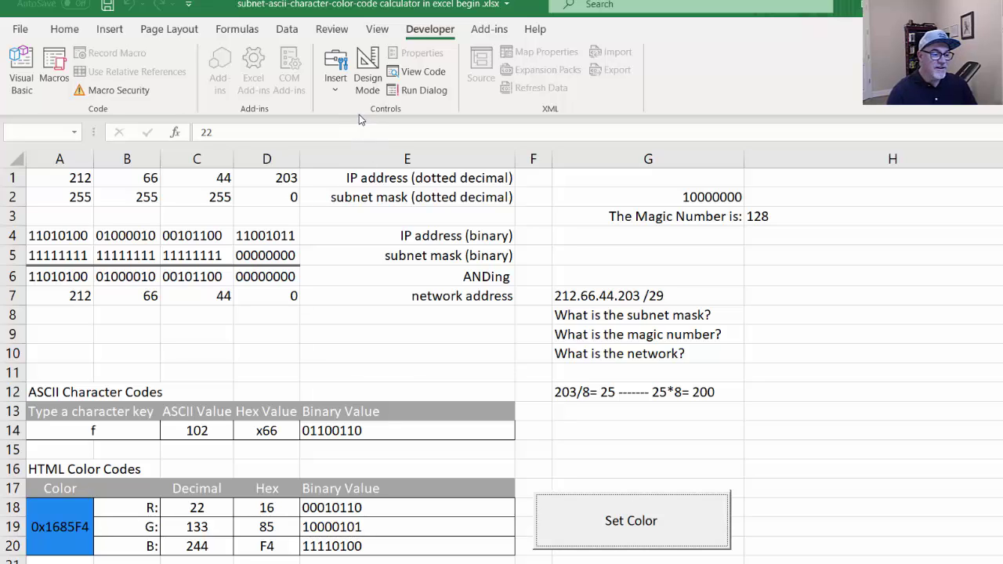
click(363, 65)
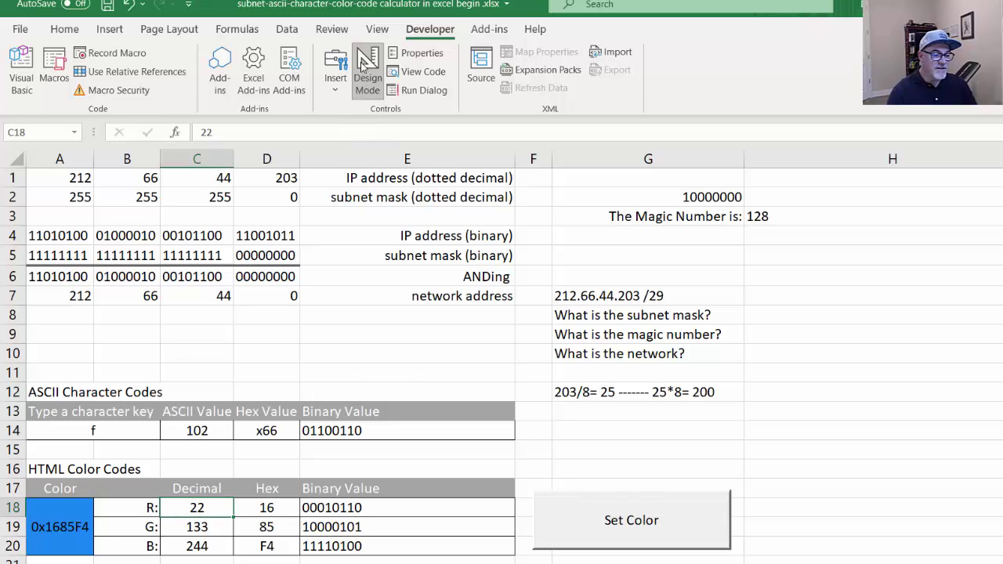
click(584, 517)
right_click(583, 516)
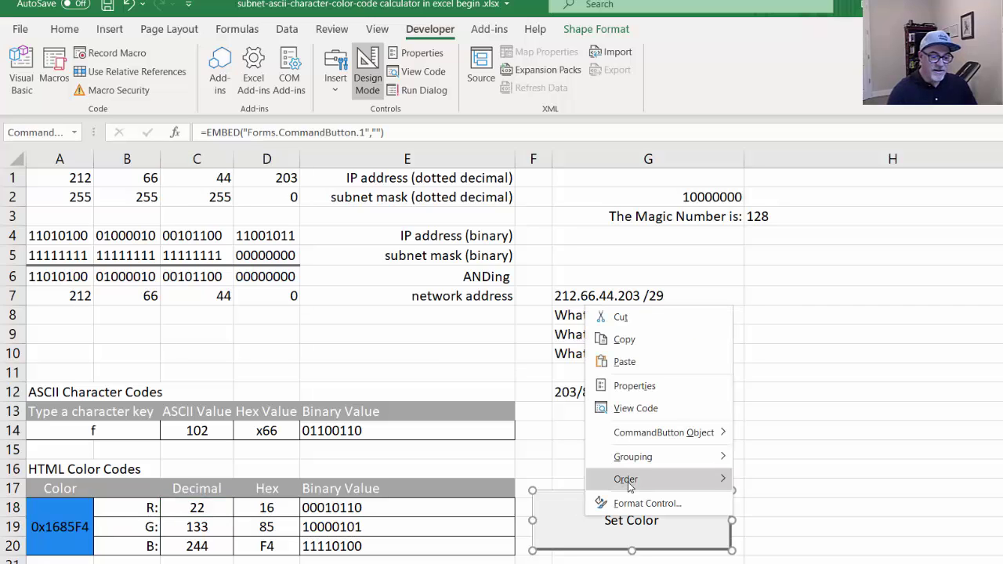
click(627, 408)
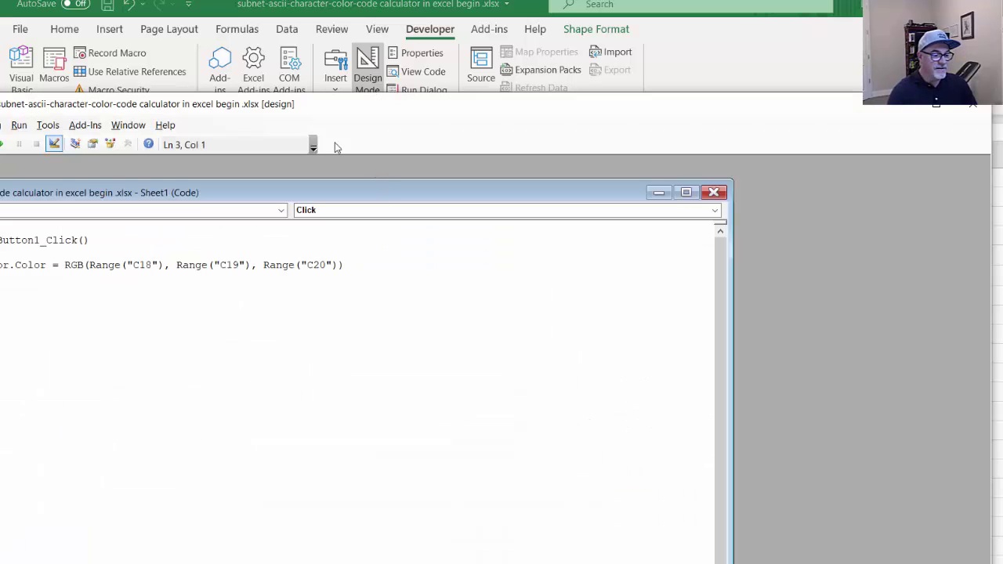
drag(305, 115, 406, 84)
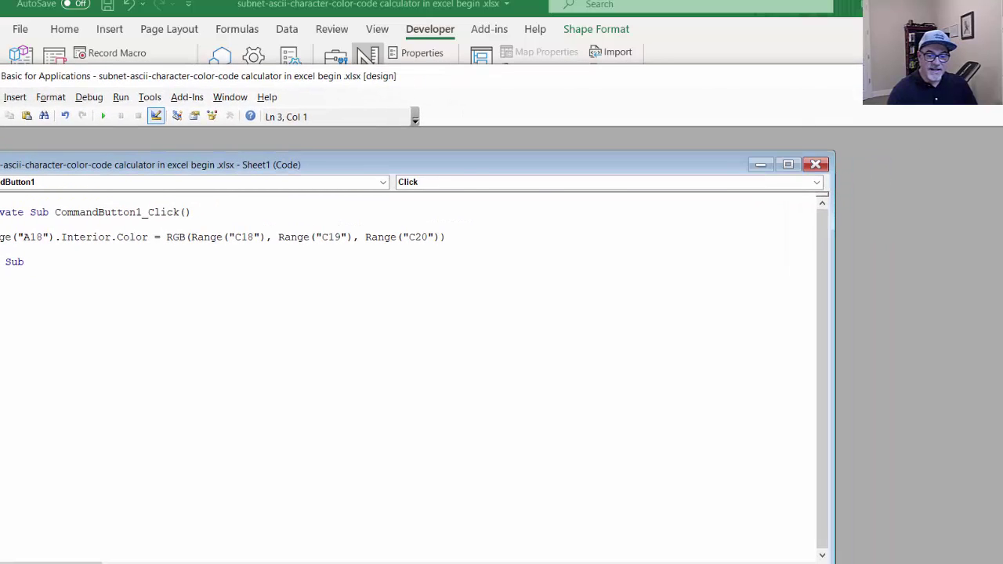
key(alt+F11)
click(313, 381)
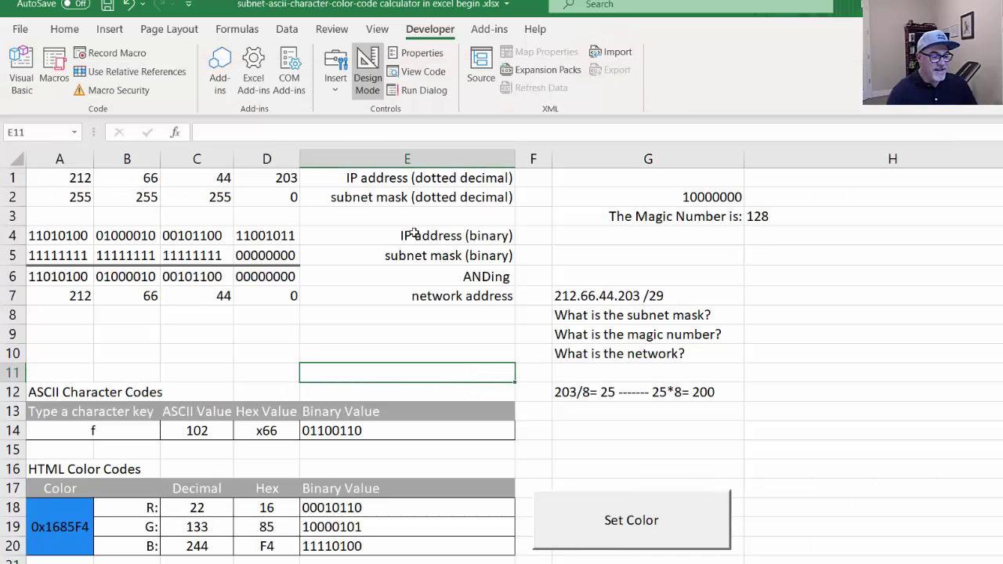
Save the workbook as an Excel Macro-Enabled Workbook (.xlsm), replacing the existing file.
click(22, 31)
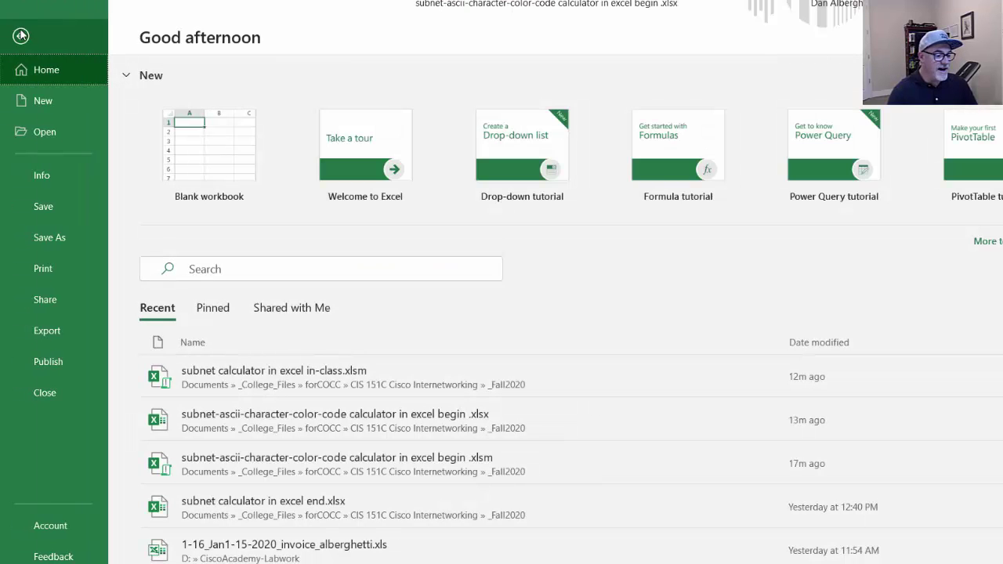
click(52, 243)
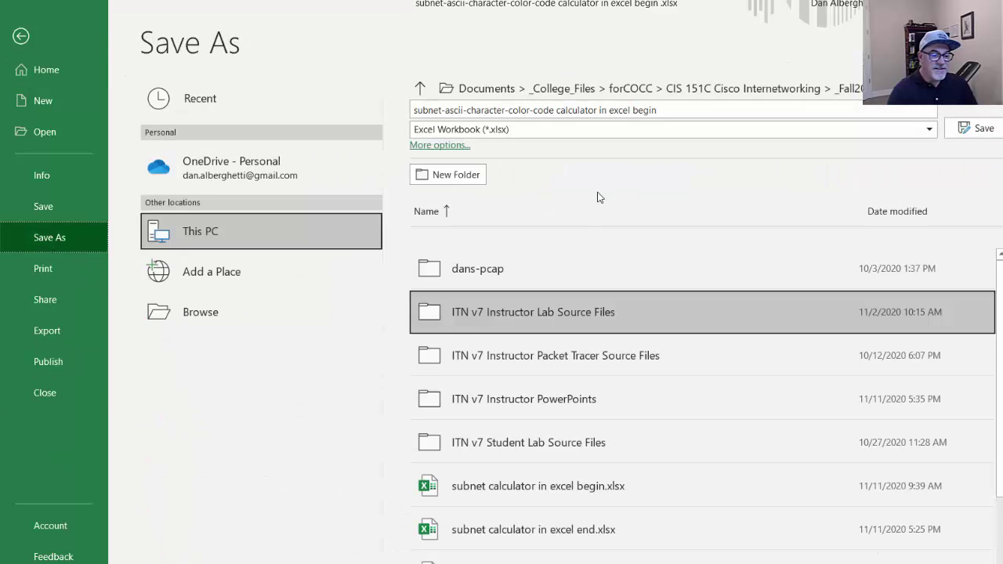
click(526, 131)
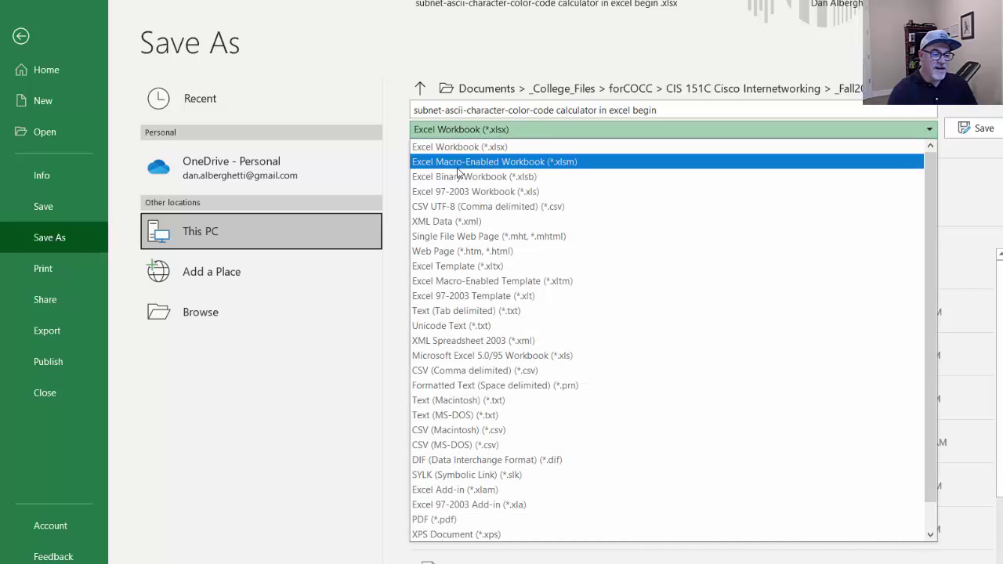
click(526, 162)
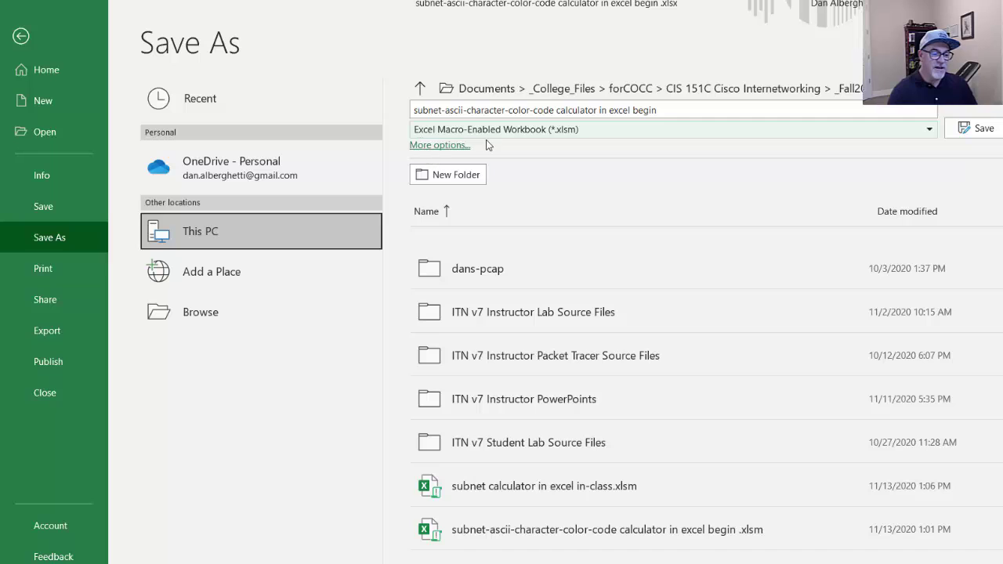
click(983, 129)
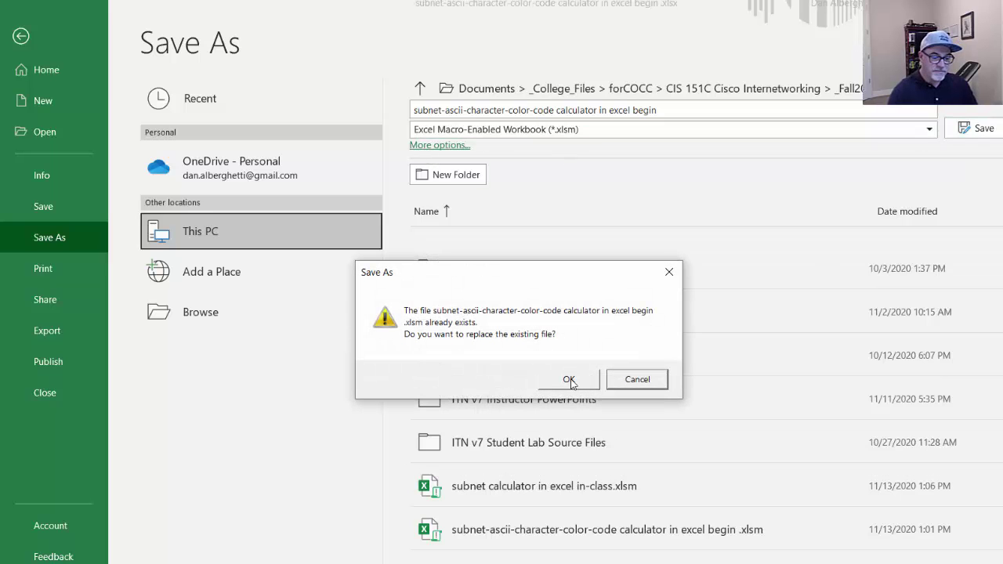
click(570, 380)
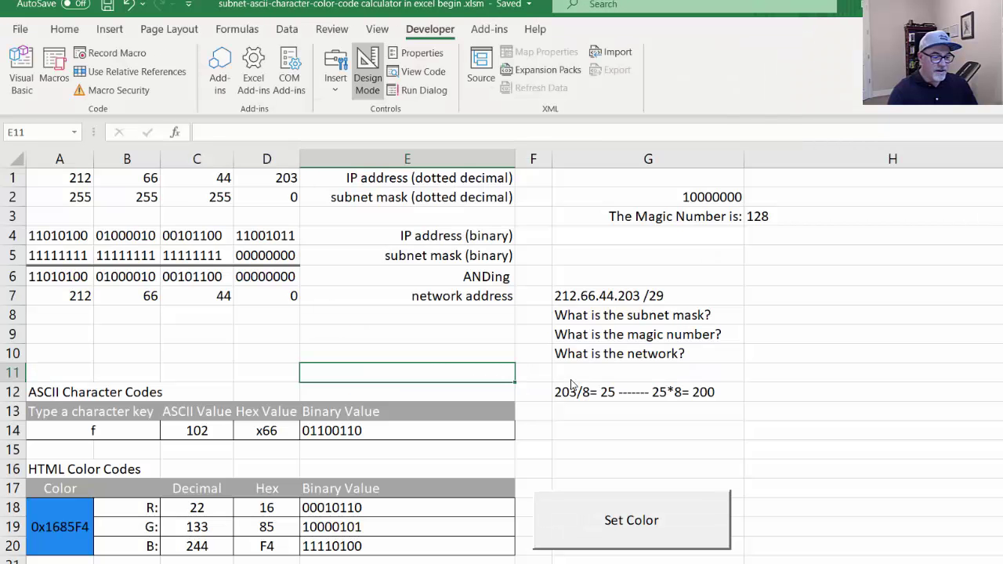
click(238, 352)
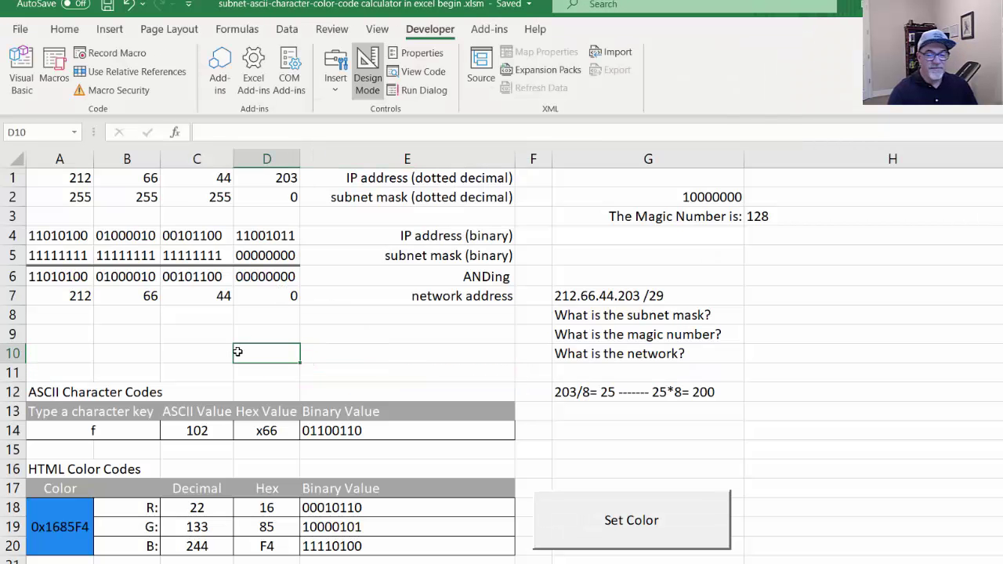